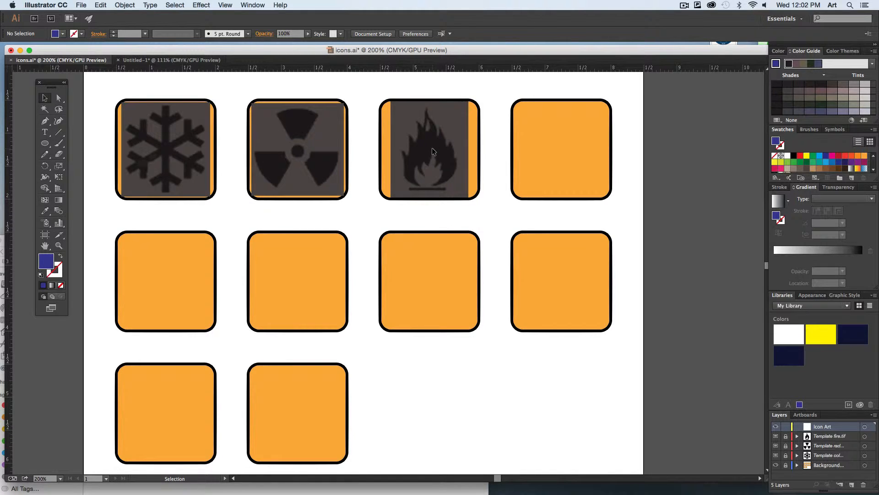
# Step: Start placing a file and browse the TIFF images in the Symbols folder from biohazard.tif to slippery steps.tif
pyautogui.click(80, 5)
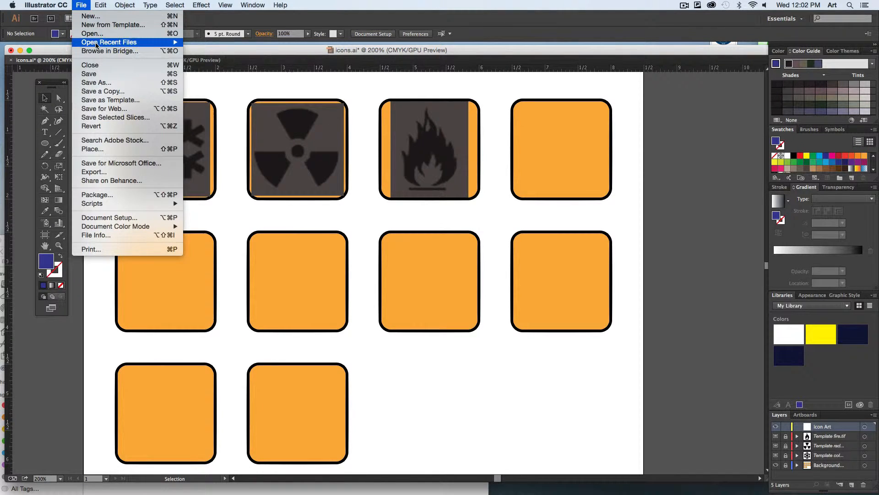
pyautogui.moveTo(167, 42)
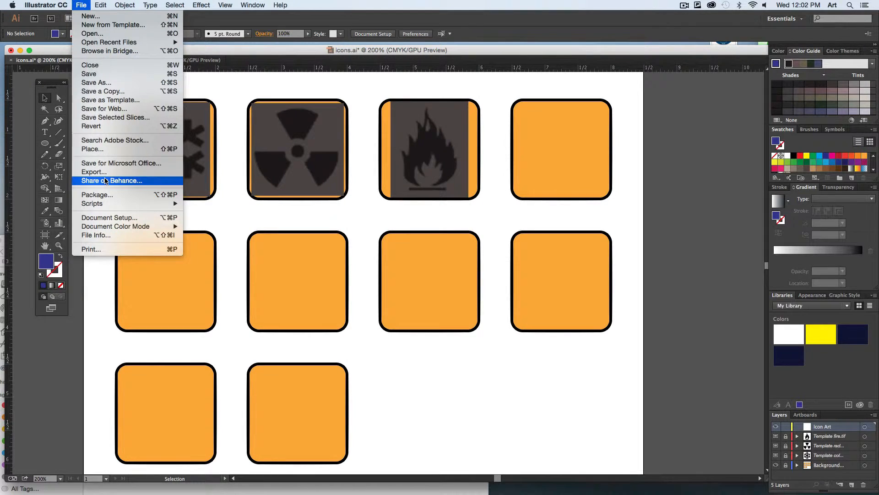
pyautogui.click(92, 149)
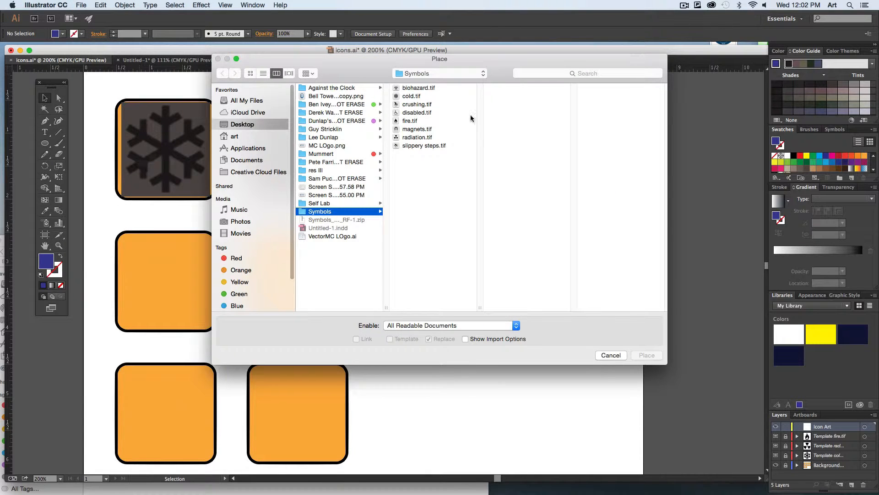
pyautogui.click(417, 88)
pyautogui.press('Down')
pyautogui.press('Down')
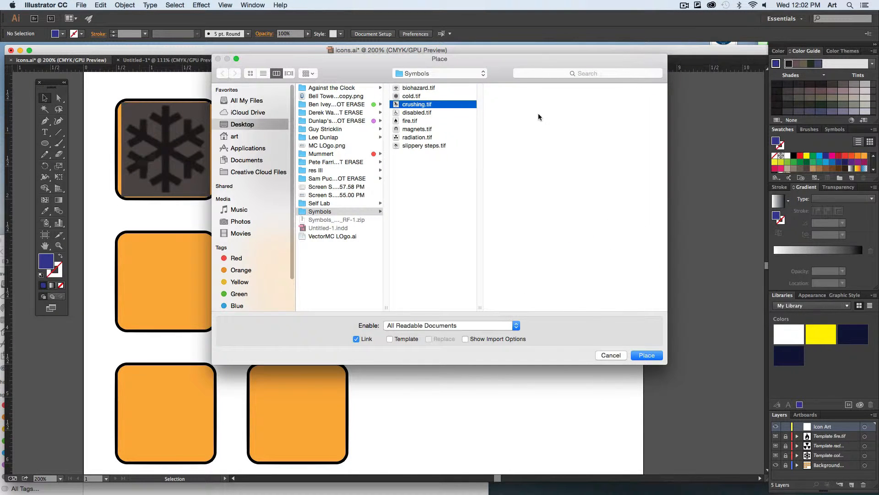
pyautogui.press('Down')
pyautogui.press('Down')
pyautogui.press('Down')
pyautogui.press('Down')
pyautogui.press('Down')
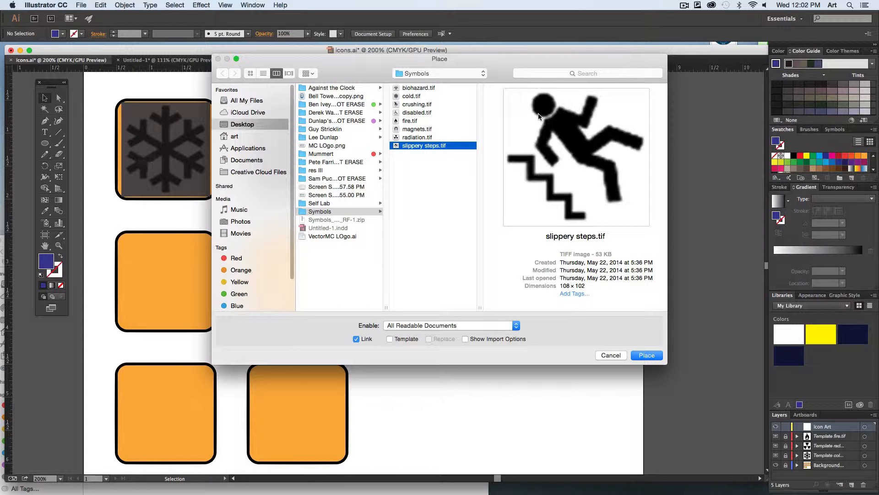
# Step: View enlarged previews of the symbol images up to biohazard.tif and back to fire.tif, and cancel placing
pyautogui.press('space')
pyautogui.press('Up')
pyautogui.press('Up')
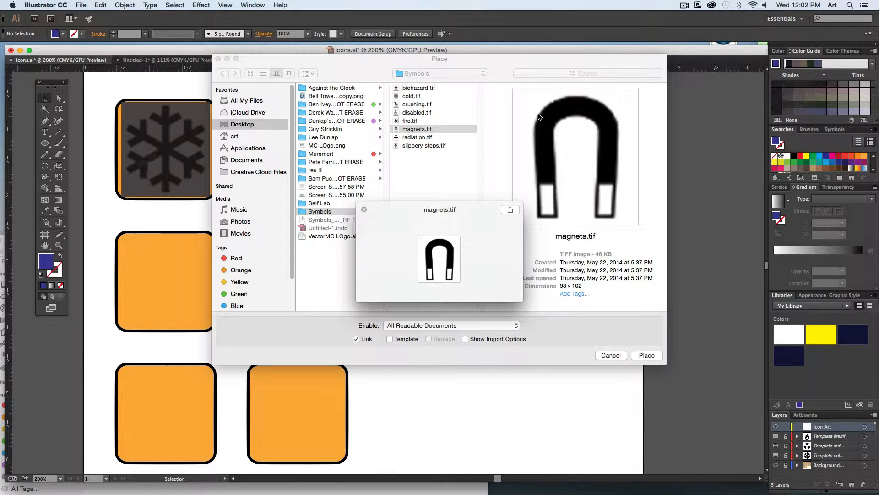
pyautogui.press('Up')
pyautogui.press('Up')
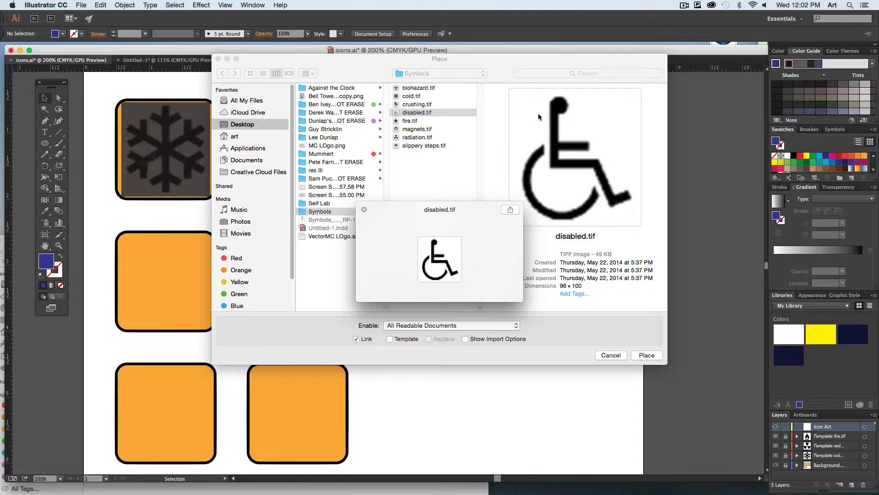
pyautogui.press('Up')
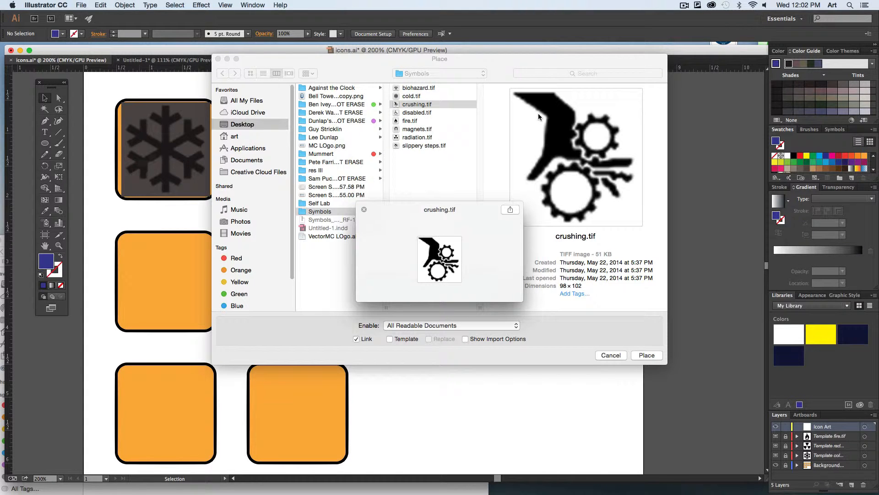
pyautogui.press('Up')
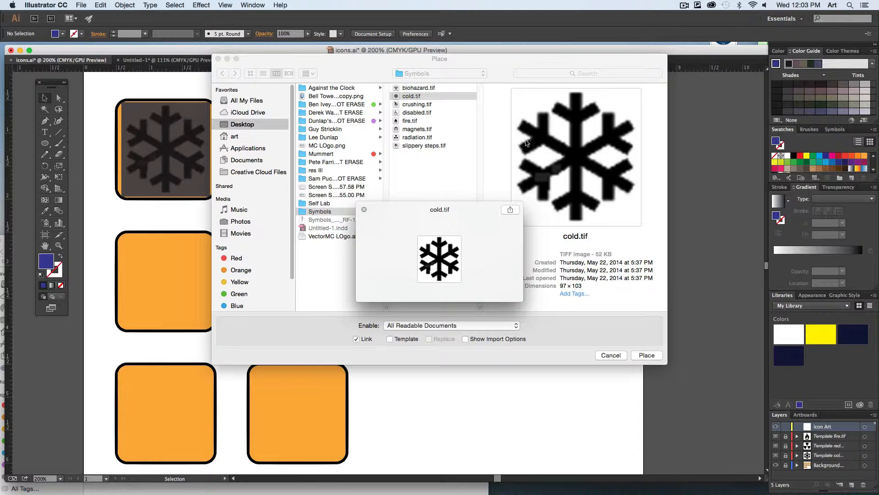
pyautogui.press('Up')
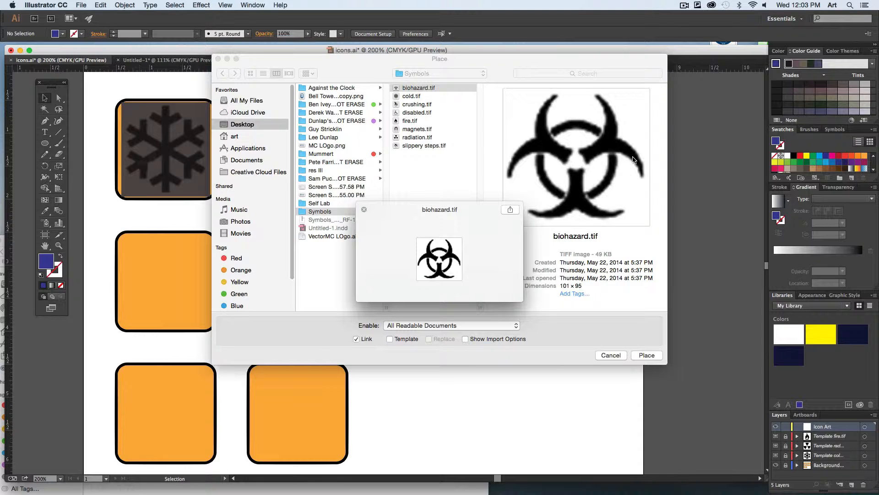
pyautogui.press('Down')
pyautogui.press('Down')
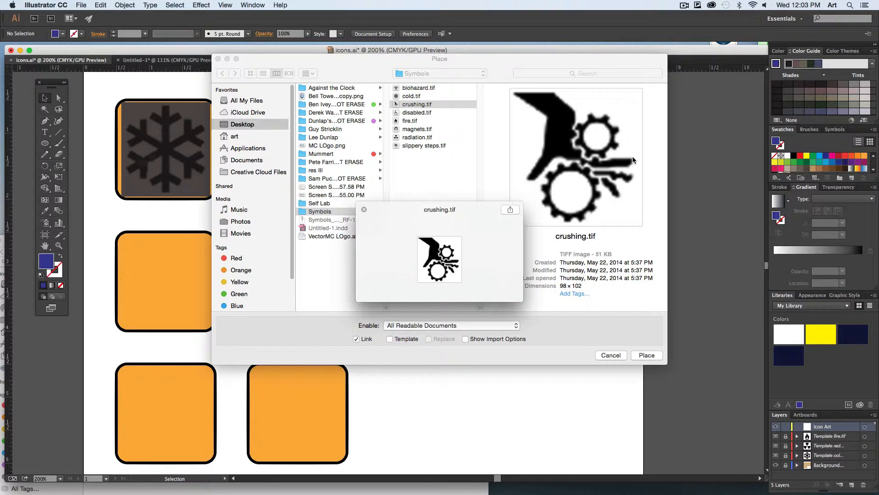
pyautogui.press('Down')
pyautogui.press('Down')
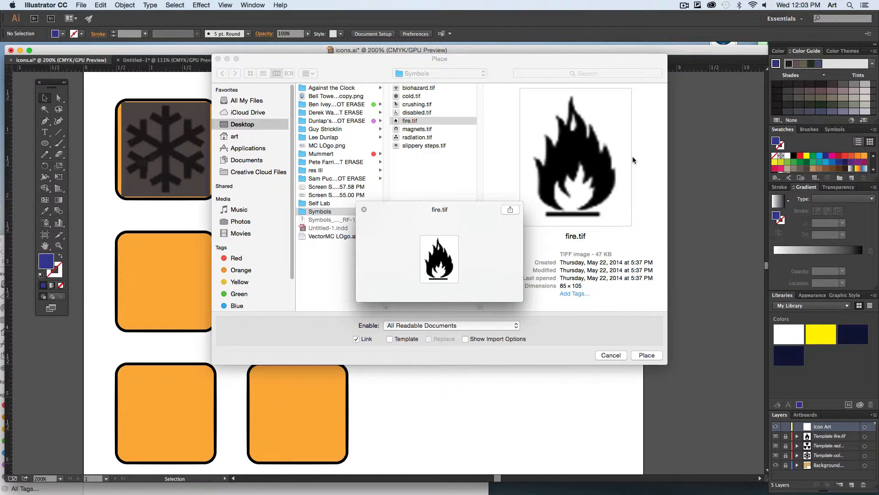
pyautogui.press('space')
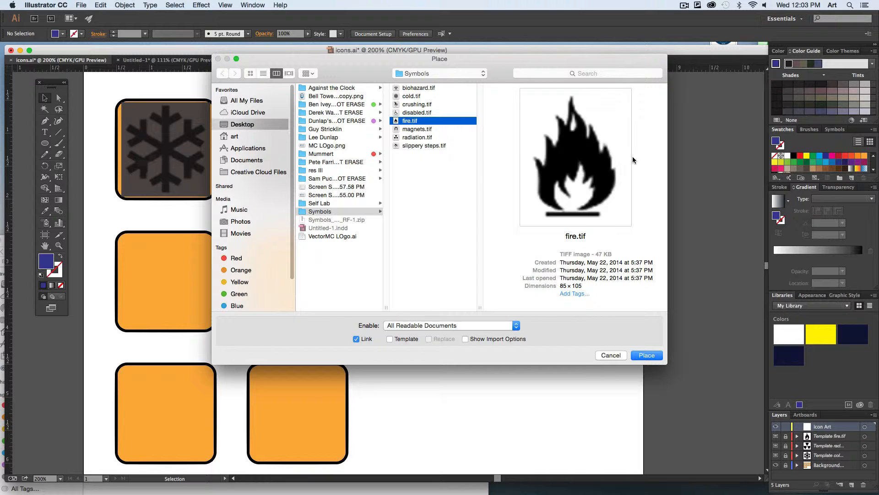
pyautogui.click(611, 355)
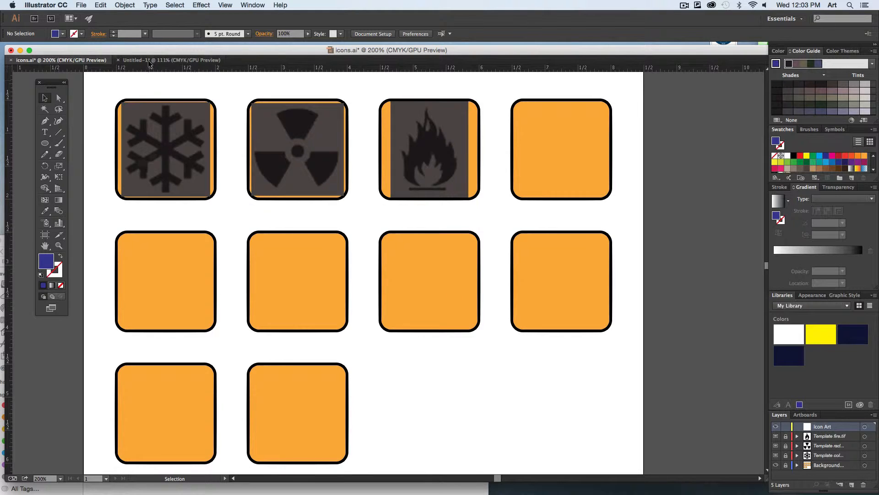
# Step: In the Untitled-1 document at 200% zoom, draw a circle about 1.66 in wide with a red fill and no stroke
pyautogui.click(172, 60)
pyautogui.press('super+equal')
pyautogui.press('super+equal')
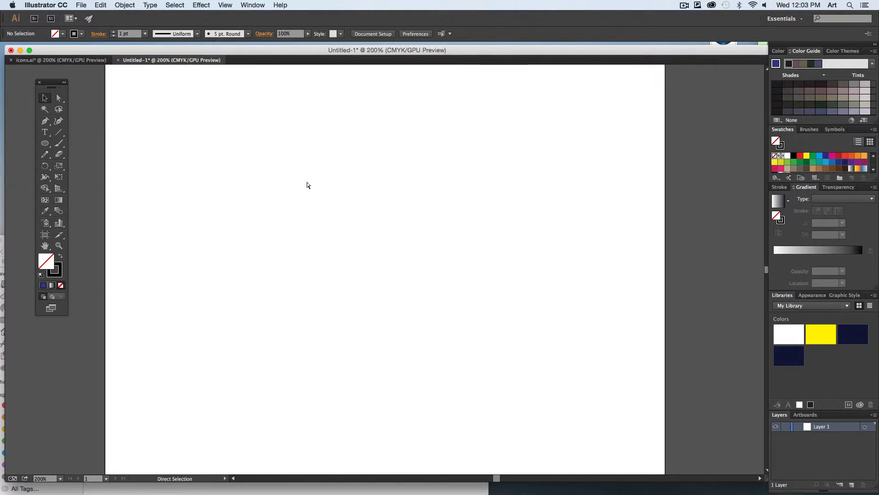
pyautogui.click(45, 143)
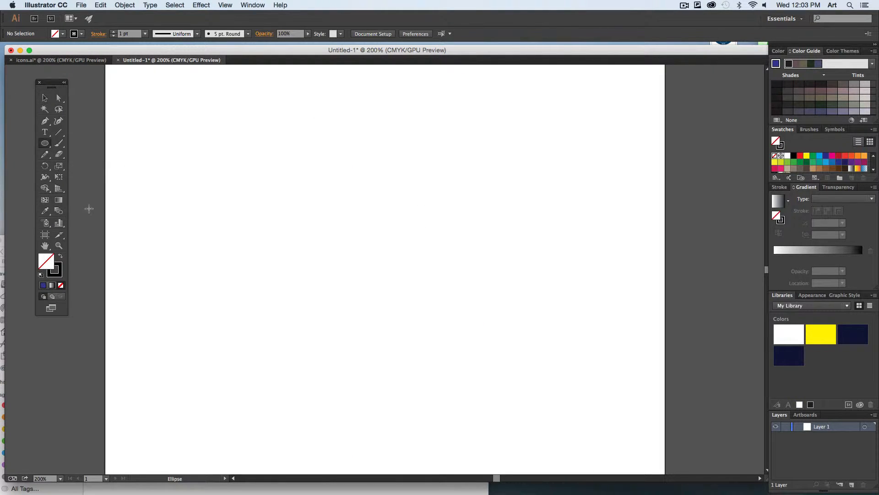
pyautogui.hotkey('shift', 'x')
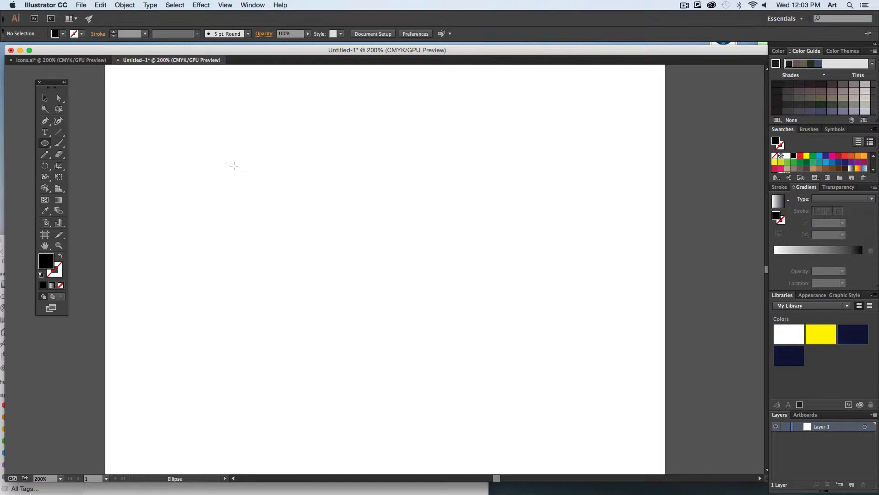
pyautogui.moveTo(234, 166); pyautogui.dragTo(343, 274)
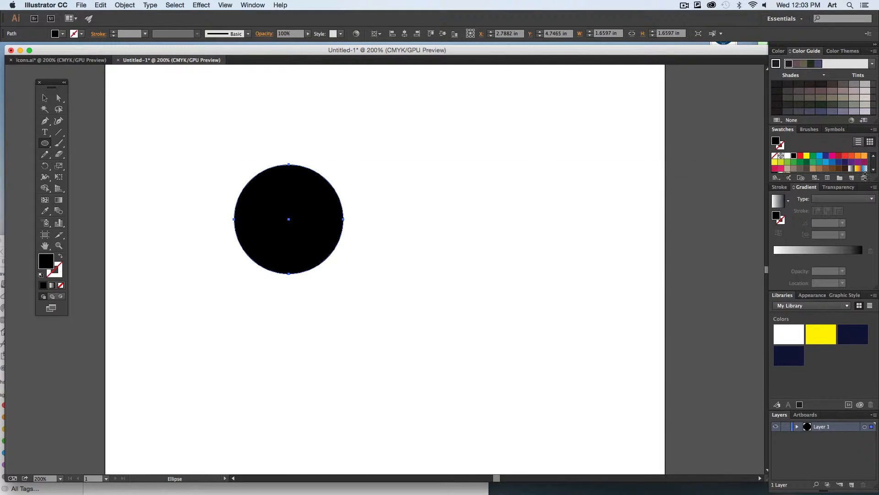
pyautogui.click(800, 156)
pyautogui.press('super+shift+a')
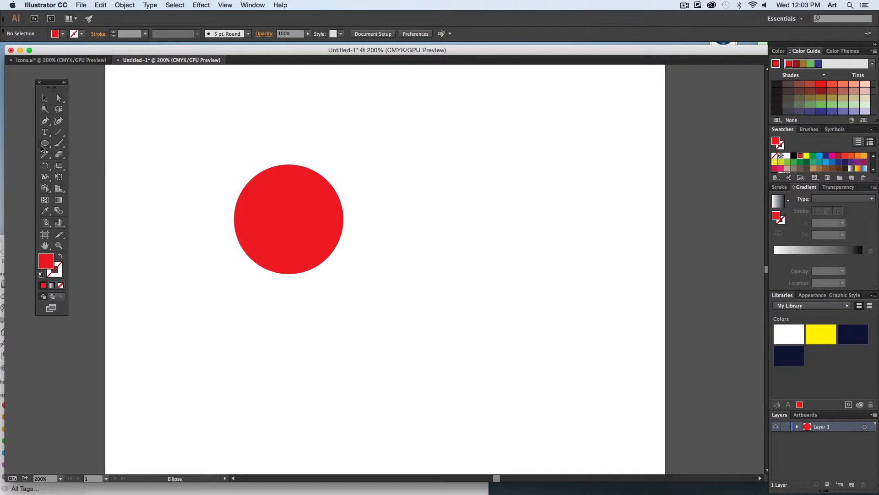
# Step: Draw a green rectangle about 1.26 by 1.48 in overlapping the lower-right part of the red circle
pyautogui.click(45, 143)
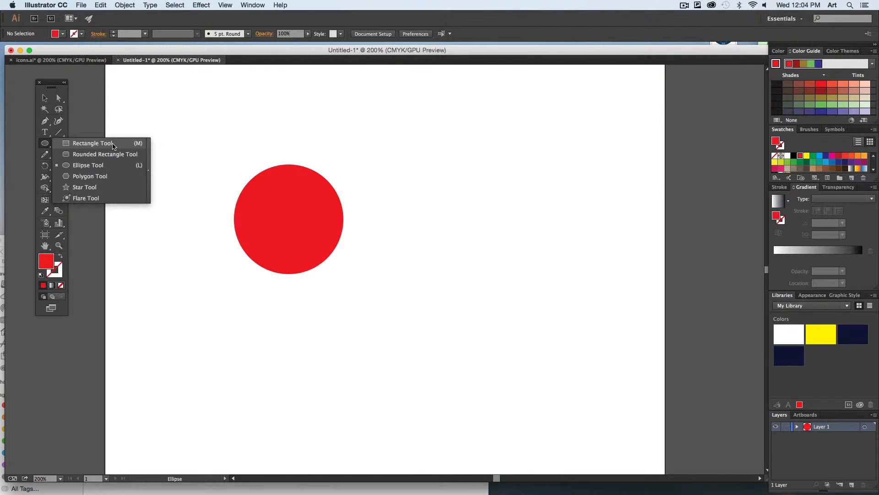
pyautogui.click(113, 143)
pyautogui.click(813, 156)
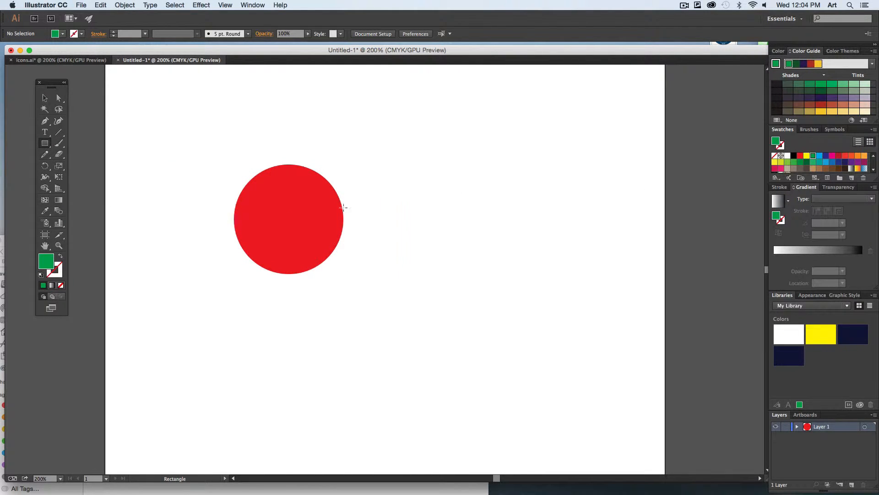
pyautogui.moveTo(281, 216)
pyautogui.mouseDown()
pyautogui.moveTo(343, 278)
pyautogui.moveTo(364, 314)
pyautogui.mouseUp()
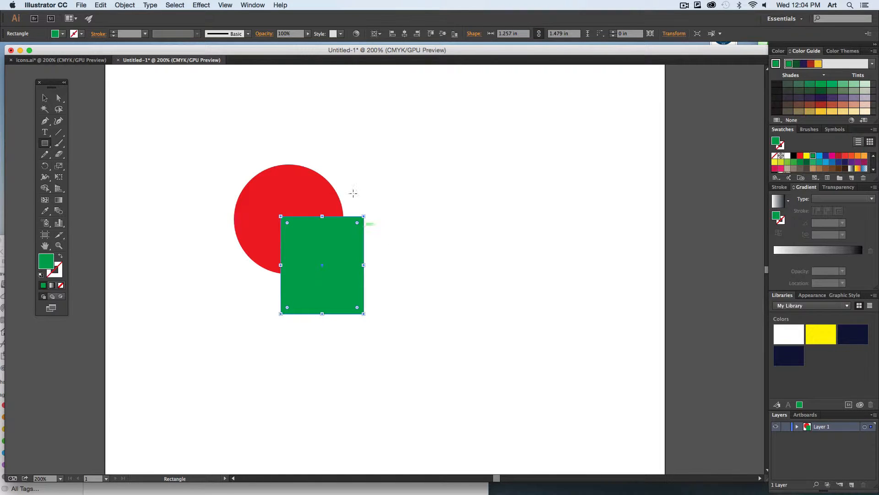
pyautogui.press('super+shift+a')
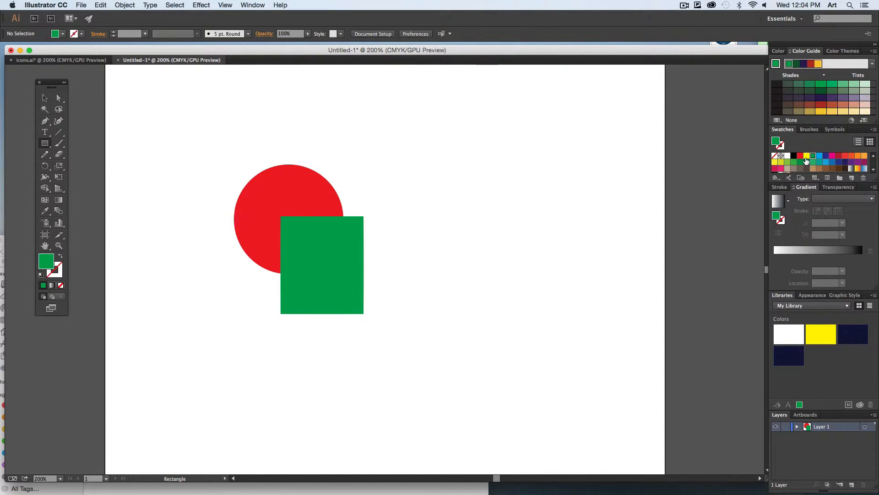
# Step: Draw a yellow square overlapping the lower-right corner of the green rectangle
pyautogui.click(806, 156)
pyautogui.moveTo(318, 262); pyautogui.dragTo(431, 377)
pyautogui.press('super+shift+a')
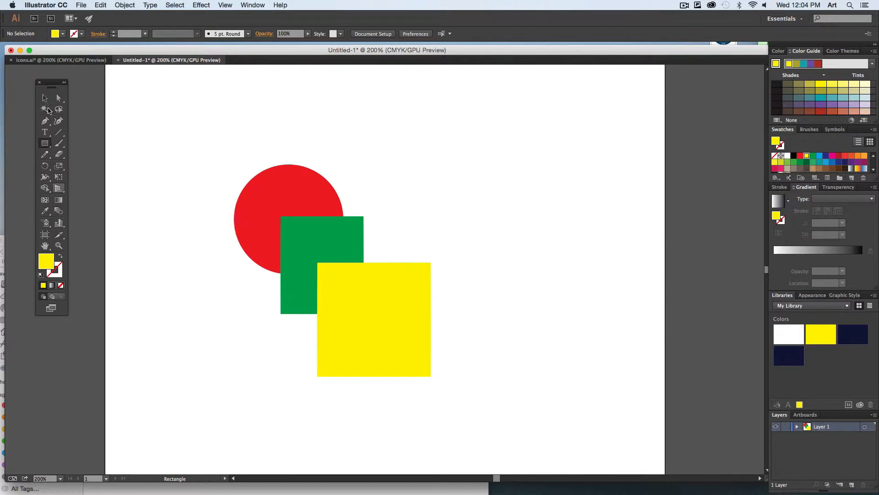
# Step: Move the red circle over the green and yellow rectangles and bring it to the front of the stack
pyautogui.click(45, 98)
pyautogui.moveTo(255, 201); pyautogui.dragTo(338, 231)
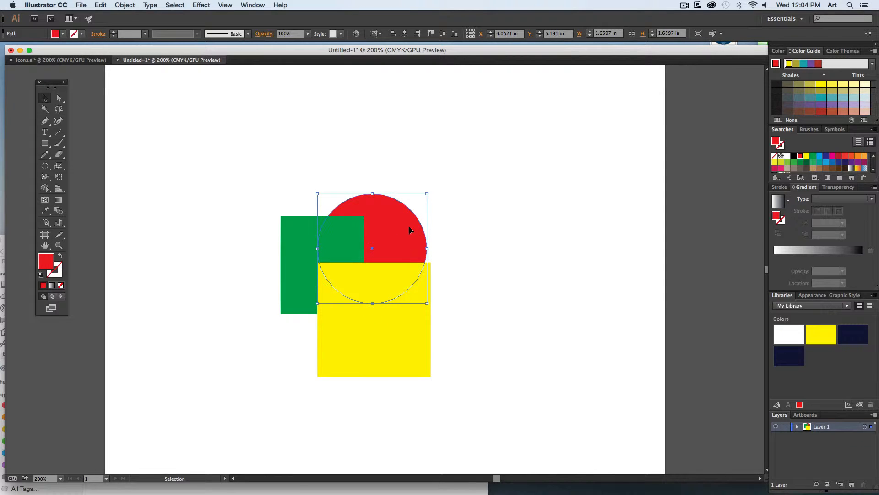
pyautogui.click(125, 5)
pyautogui.moveTo(127, 27)
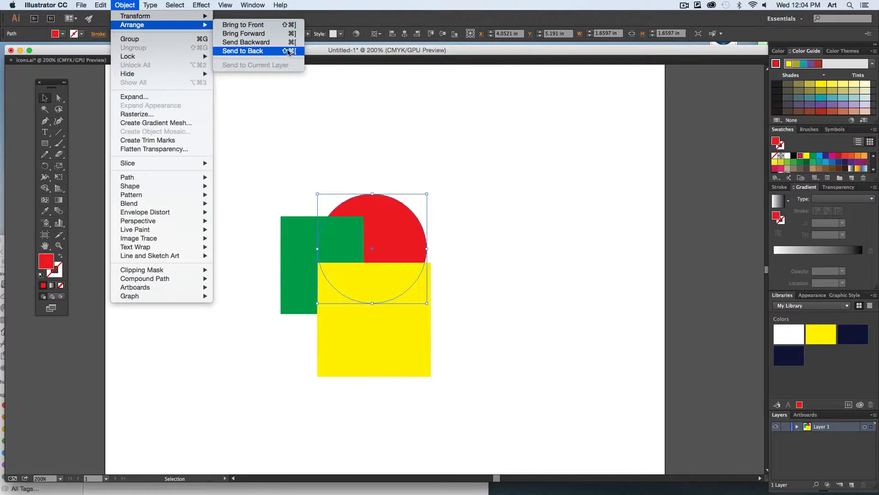
pyautogui.click(293, 26)
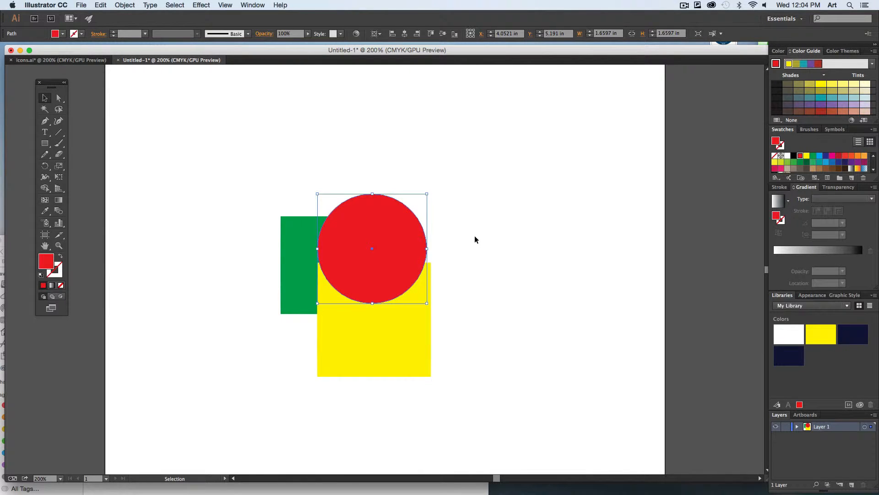
# Step: Shift the red circle slightly down and to the right, and send it backward one level behind the yellow square
pyautogui.moveTo(409, 236)
pyautogui.mouseDown()
pyautogui.moveTo(418, 253)
pyautogui.moveTo(409, 250)
pyautogui.mouseUp()
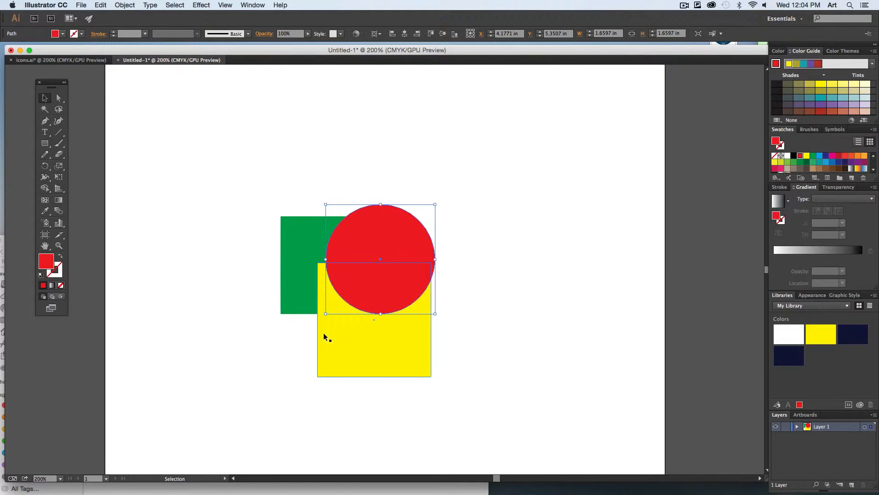
pyautogui.click(124, 5)
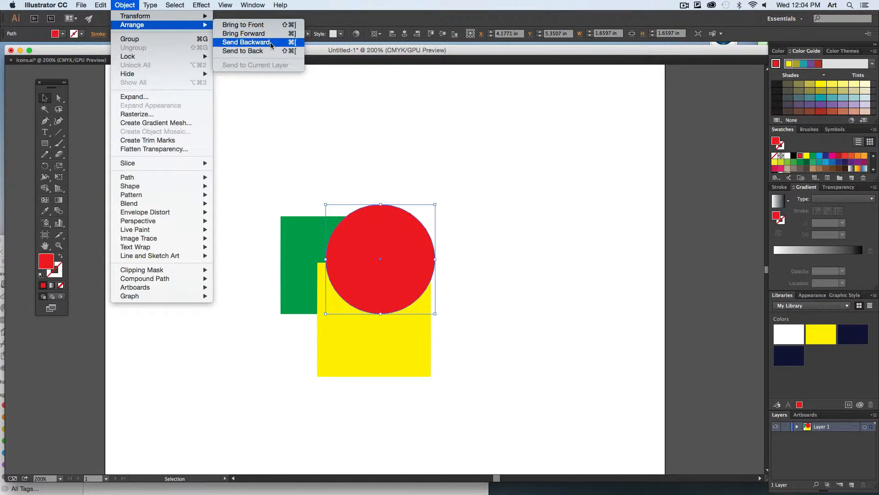
pyautogui.click(271, 43)
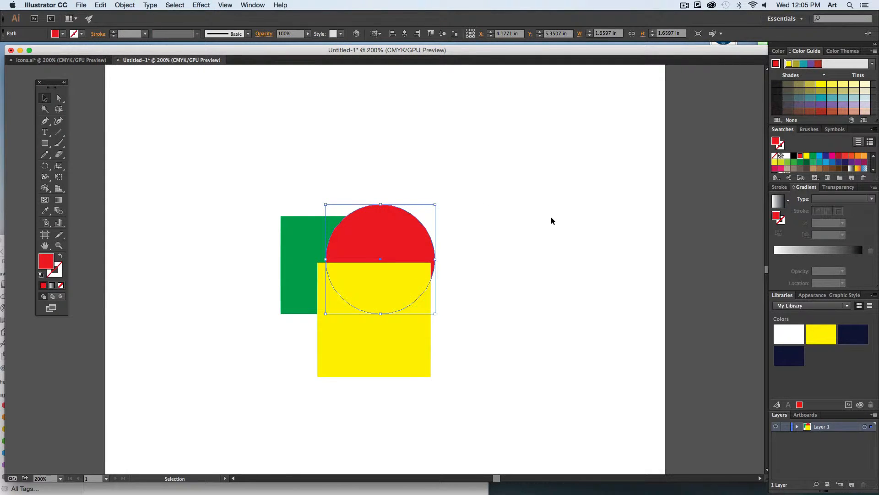
pyautogui.click(545, 265)
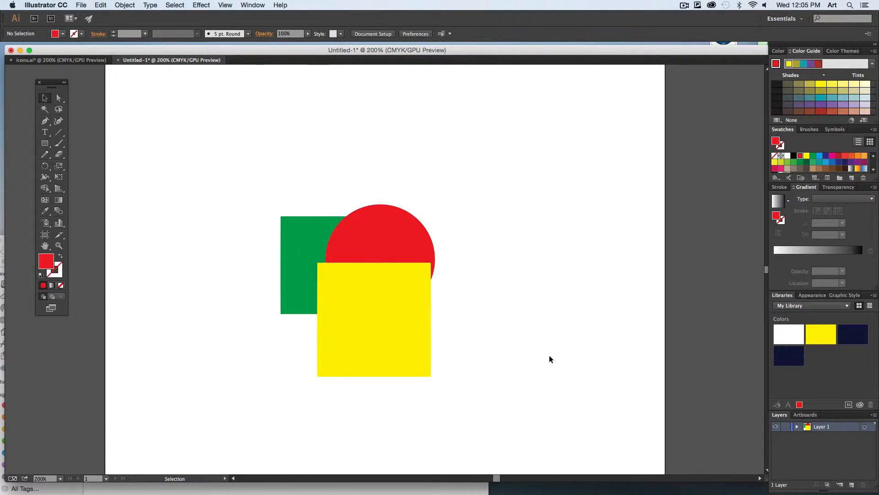
# Step: Nudge the red circle up and left, cycle it through the stacking order, and finish with it at the front
pyautogui.click(420, 248)
pyautogui.press('a')
pyautogui.press('super+bracketleft')
pyautogui.press('super+bracketright')
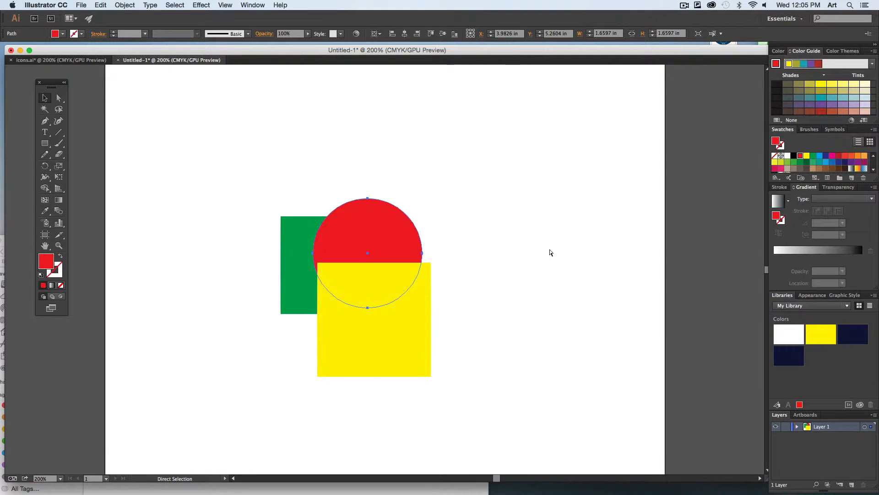
pyautogui.press('super+bracketright')
pyautogui.press('super+bracketleft')
pyautogui.press('super+bracketleft')
pyautogui.press('super+shift+bracketright')
pyautogui.press('super+shift+bracketleft')
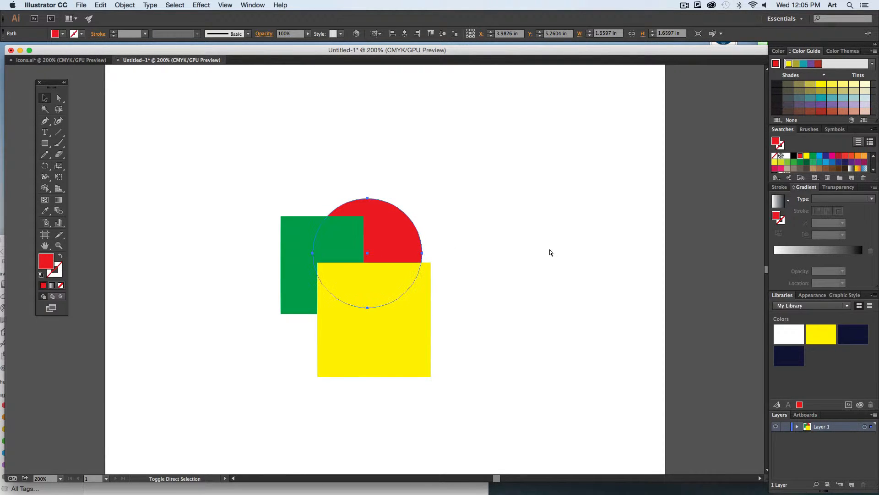
pyautogui.press('super+shift+bracketright')
pyautogui.press('v')
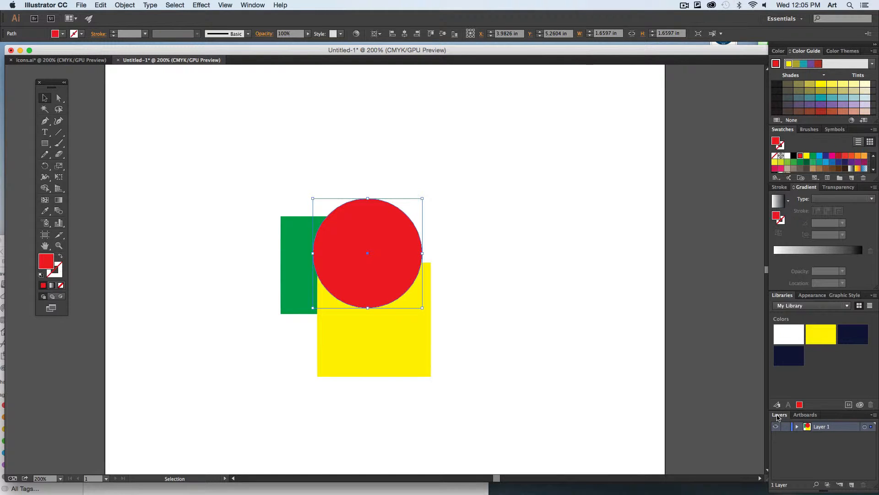
# Step: Detach the Layers panel and float it over the artboard beside the shapes
pyautogui.moveTo(781, 418); pyautogui.dragTo(479, 116)
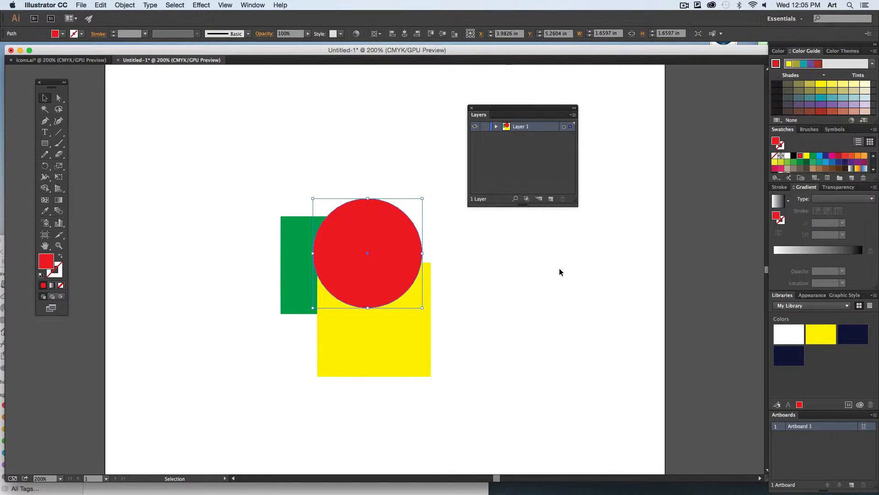
# Step: Enlarge the floating Layers panel, and reposition the red circle to about X 4.48 in, Y 4.98 in and the green rectangle slightly up and left
pyautogui.moveTo(578, 188); pyautogui.dragTo(597, 285)
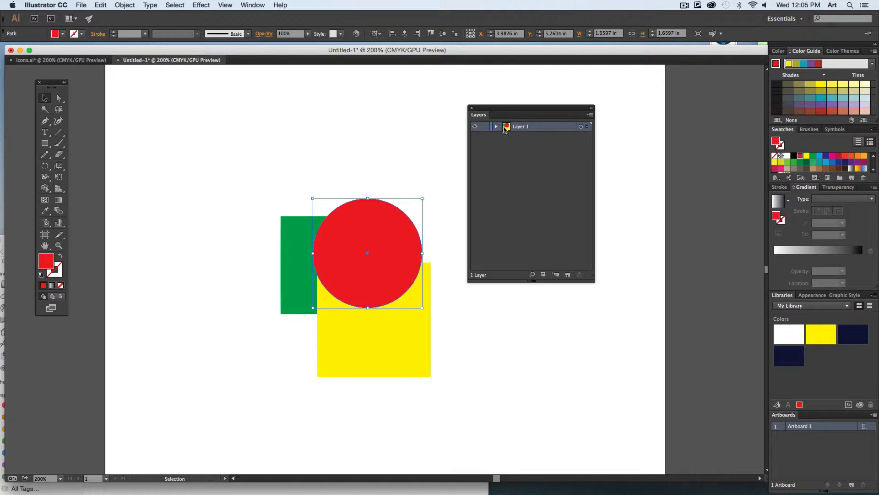
pyautogui.moveTo(388, 240); pyautogui.dragTo(421, 222)
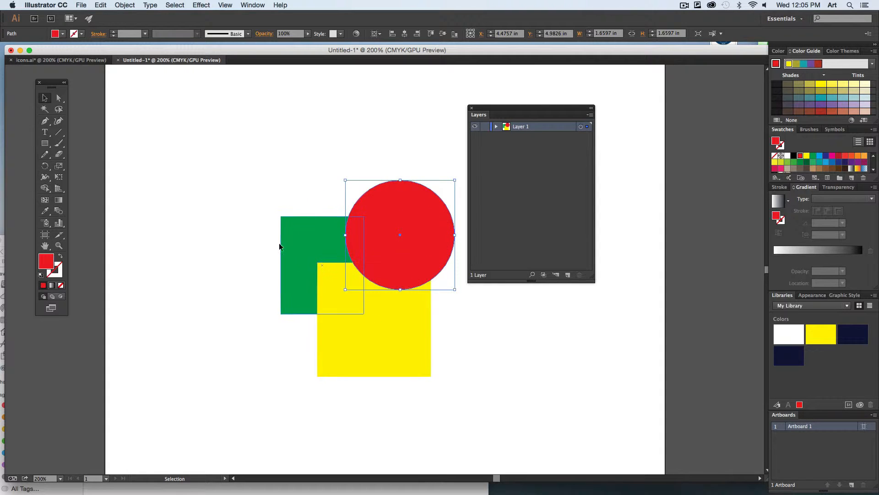
pyautogui.moveTo(286, 243); pyautogui.dragTo(236, 237)
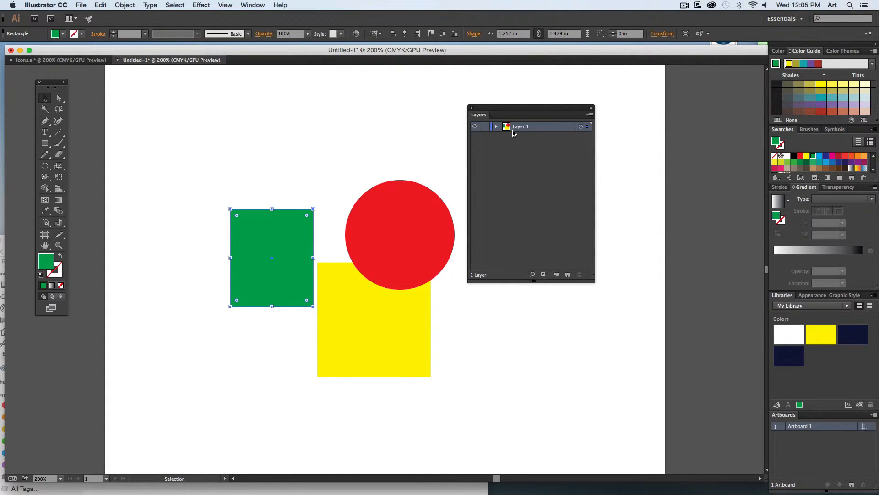
pyautogui.moveTo(301, 235); pyautogui.dragTo(340, 229)
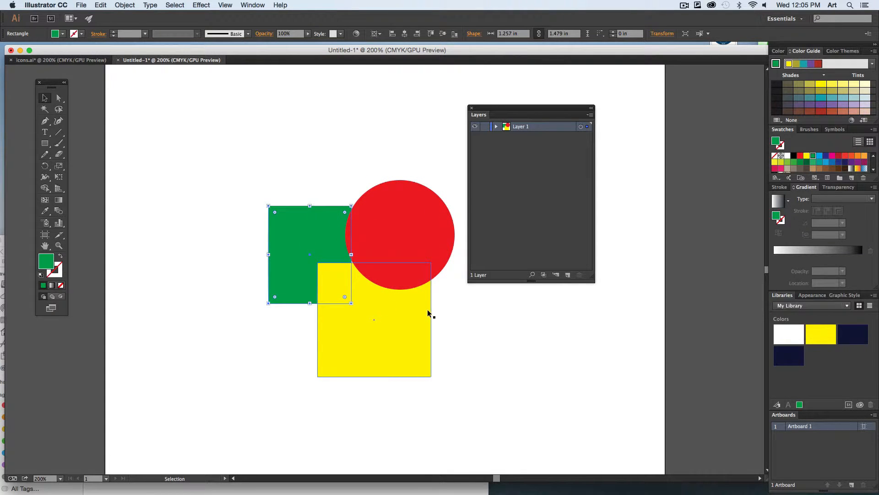
# Step: Expand Layer 1 and examine how its listed objects correspond to the circle, yellow square and green rectangle on the artboard
pyautogui.click(496, 127)
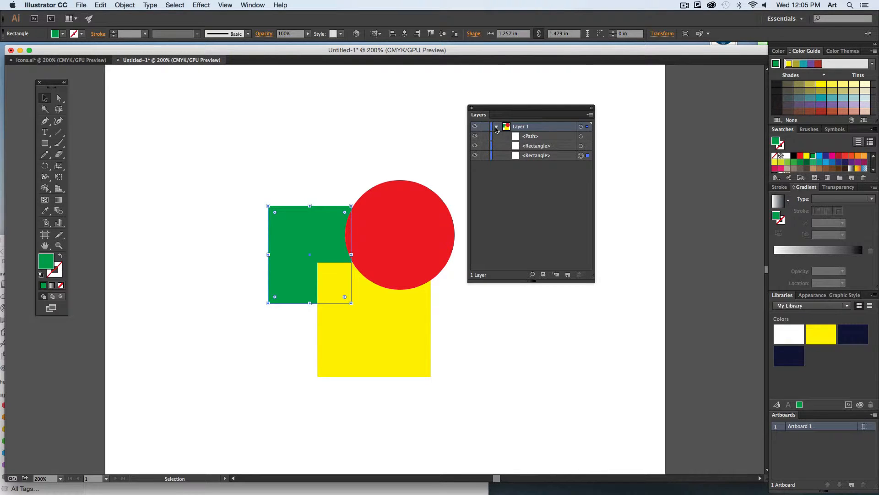
pyautogui.click(540, 138)
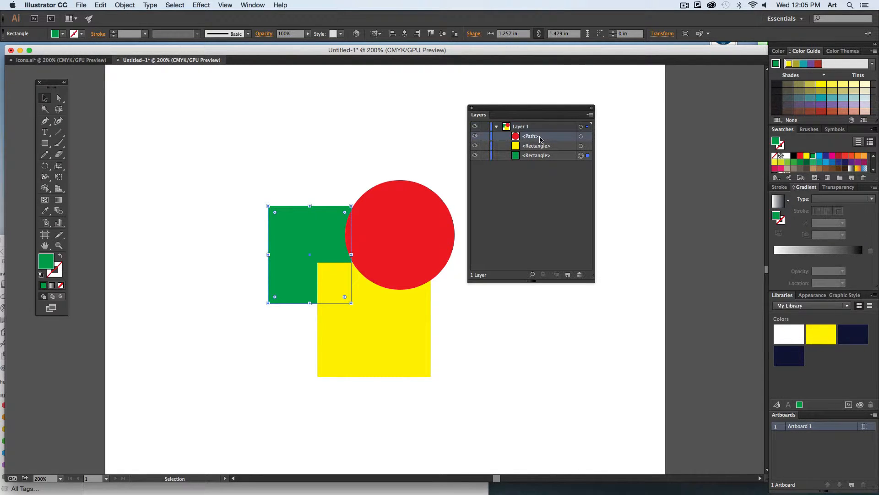
pyautogui.click(545, 145)
pyautogui.click(549, 156)
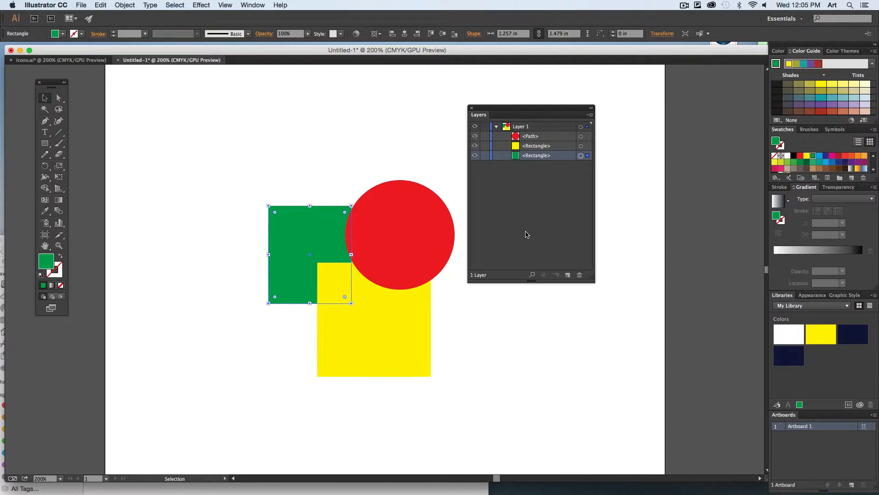
pyautogui.click(539, 139)
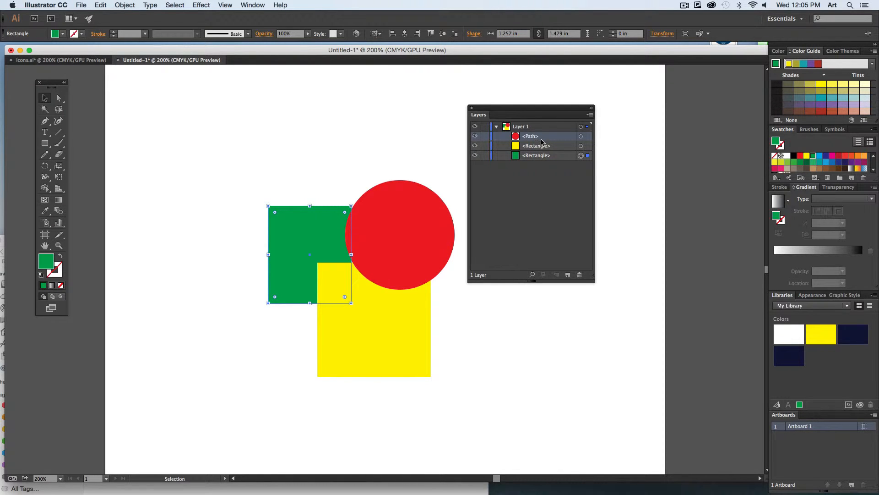
pyautogui.click(426, 196)
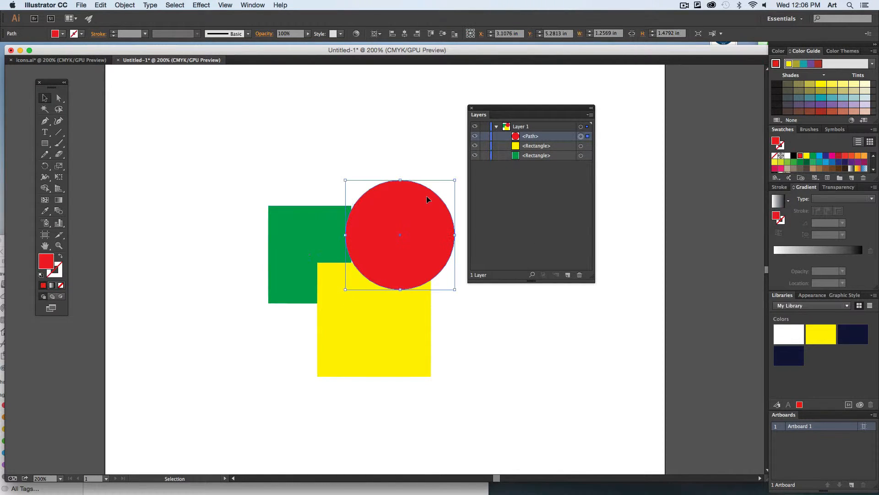
pyautogui.click(541, 147)
pyautogui.click(546, 157)
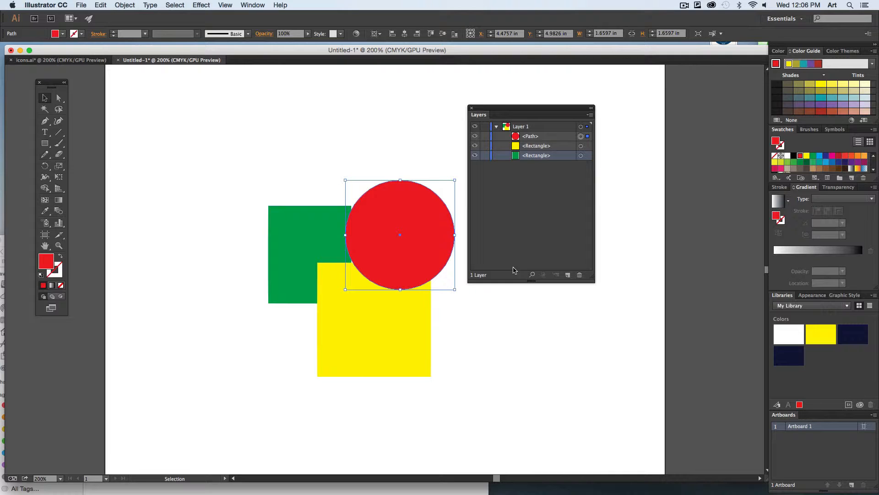
# Step: Move the red circle to about X 4.18 in, Y 5.14 in, and reorder the green rectangle to the top of Layer 1
pyautogui.moveTo(408, 211); pyautogui.dragTo(388, 221)
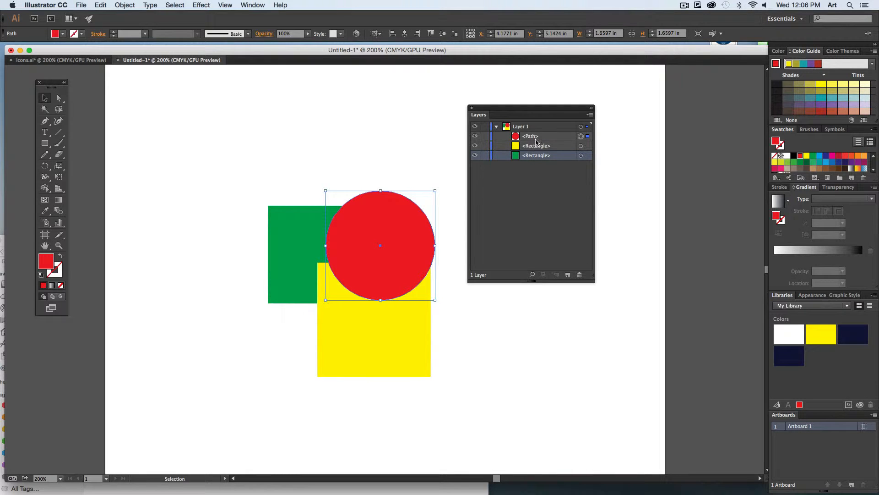
pyautogui.click(535, 149)
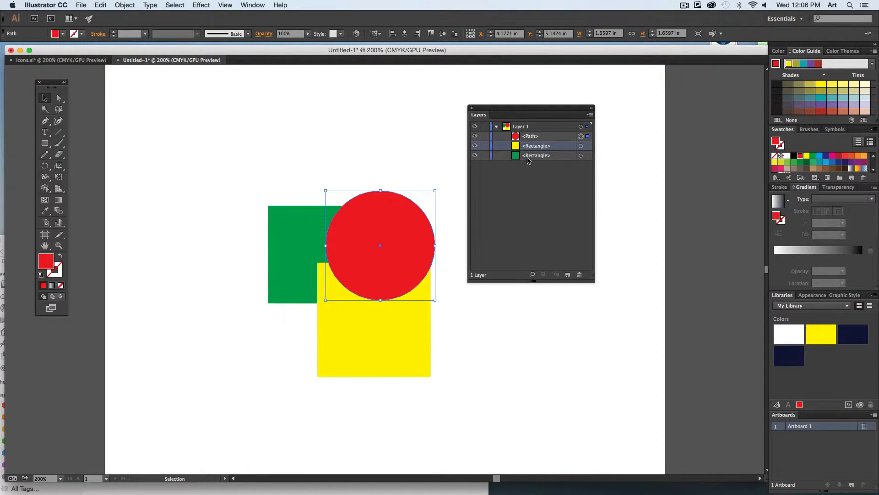
pyautogui.click(528, 160)
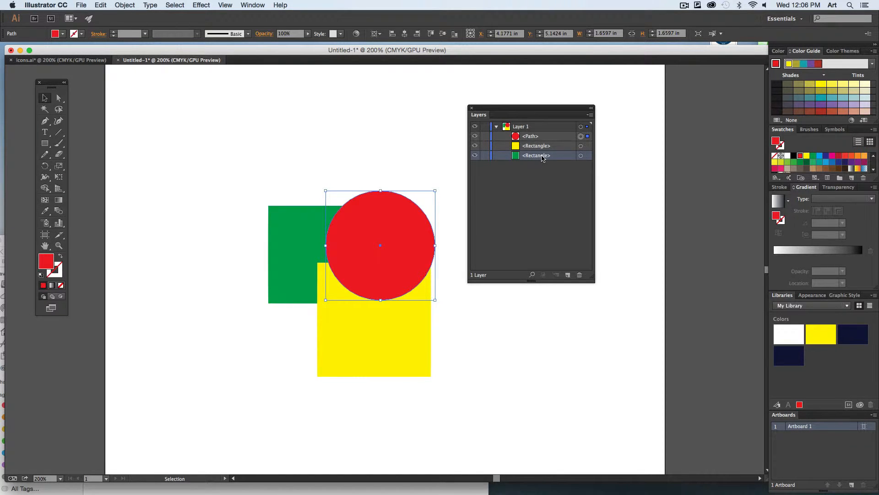
pyautogui.moveTo(546, 157); pyautogui.dragTo(540, 134)
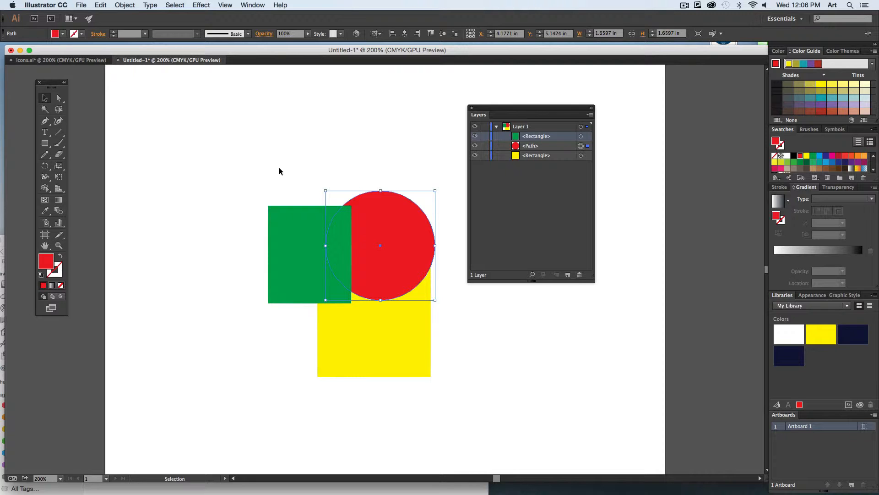
# Step: Collapse Layer 1 and add a new layer above it
pyautogui.click(499, 201)
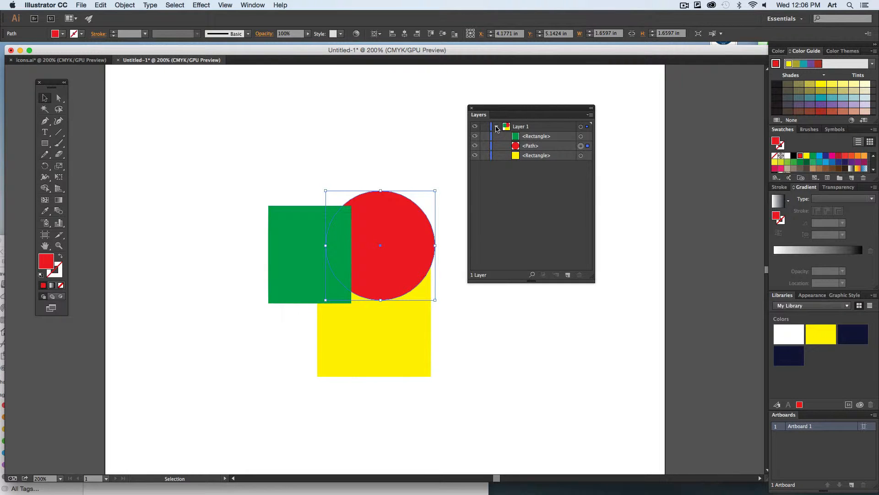
pyautogui.click(496, 128)
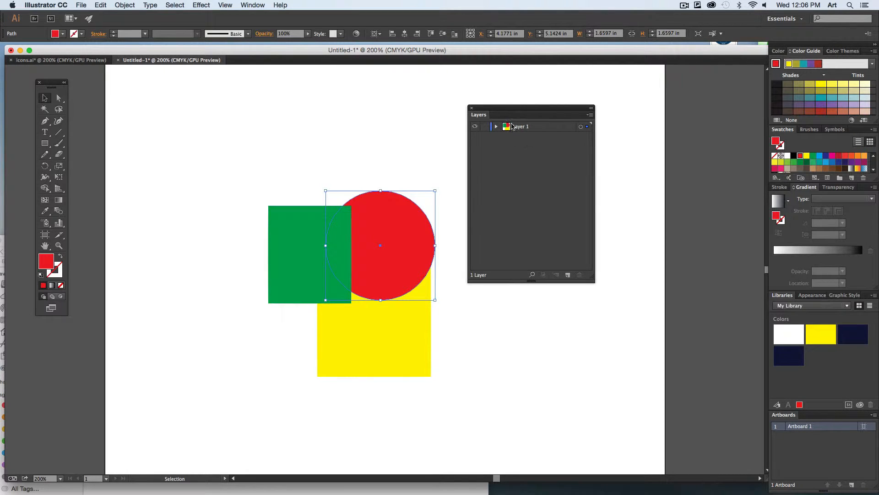
pyautogui.click(567, 276)
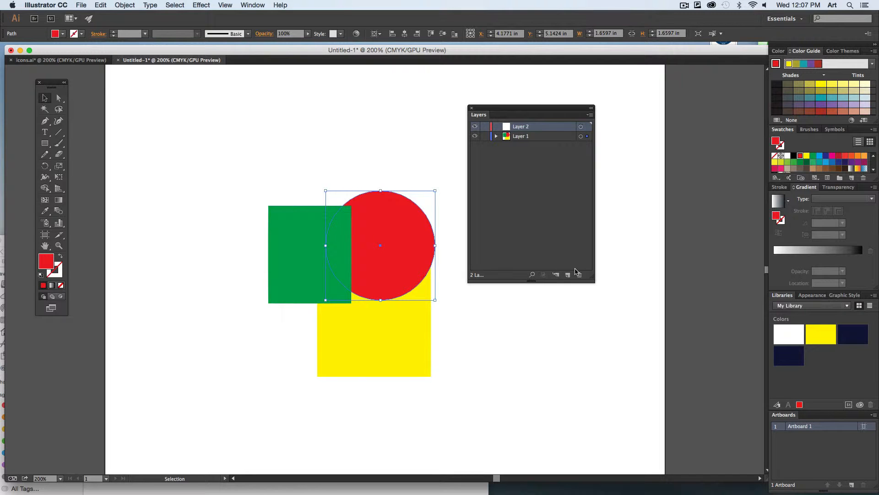
# Step: Activate the Star tool, recolour the selected red circle dark blue and clear the selection
pyautogui.click(45, 143)
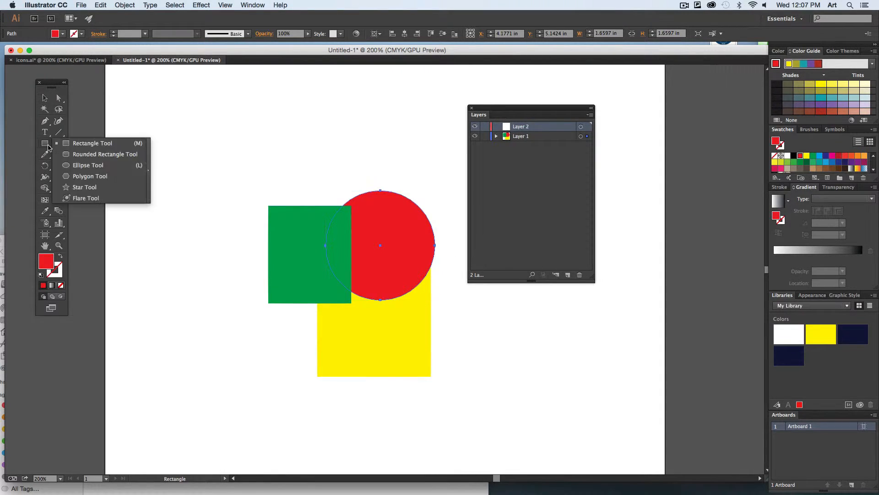
pyautogui.click(88, 188)
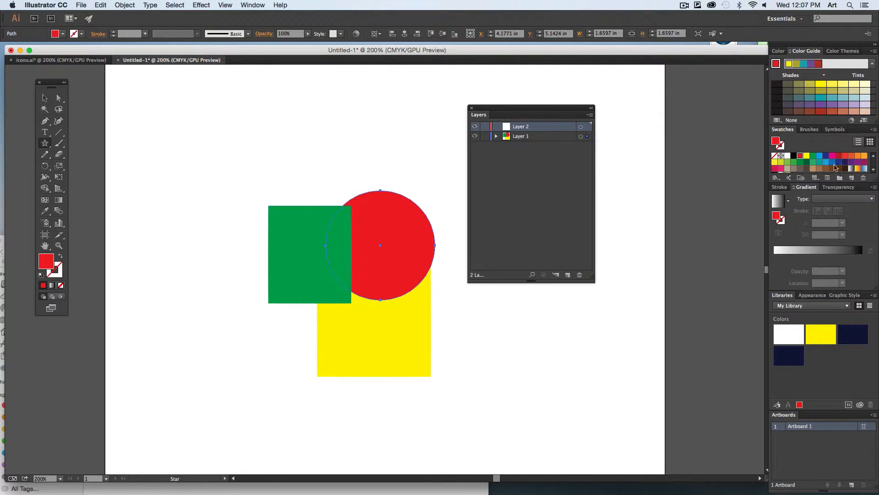
pyautogui.click(825, 157)
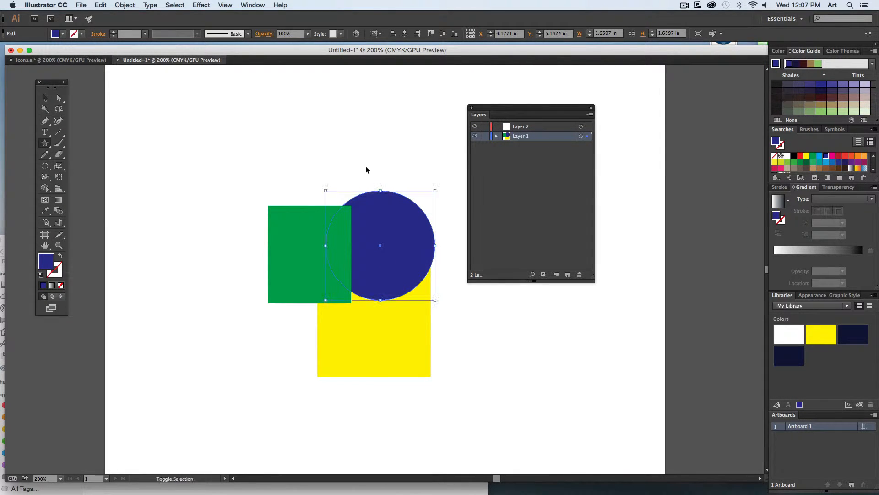
pyautogui.press('super+shift+a')
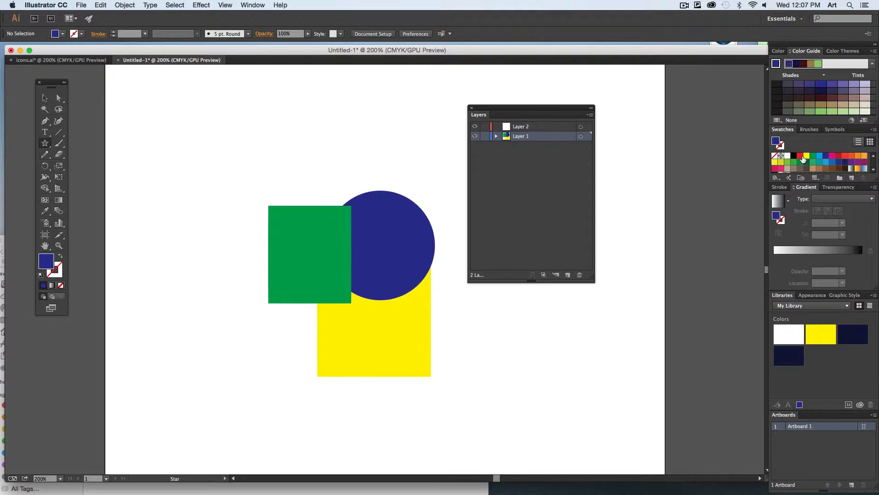
# Step: Using a magenta fill, discard the star drawn on Layer 1 and draw five magenta stars of varied sizes on Layer 2 over the shapes
pyautogui.moveTo(324, 147); pyautogui.dragTo(380, 205)
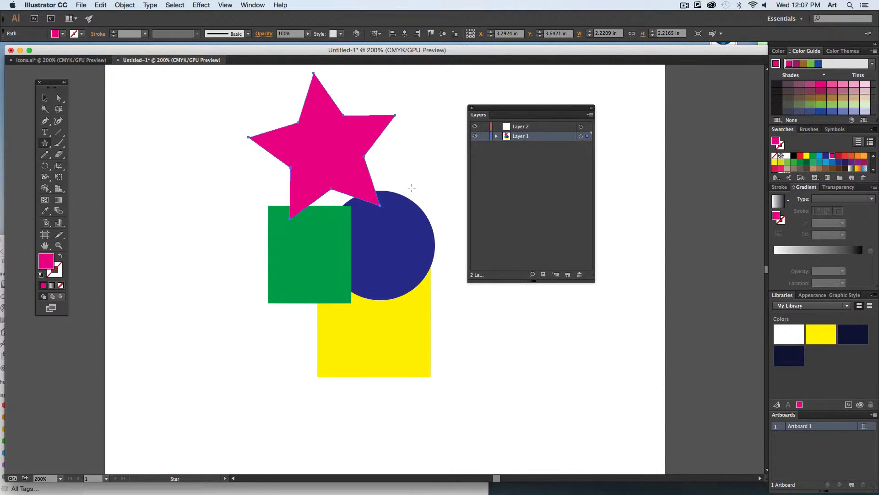
pyautogui.press('Delete')
pyautogui.click(538, 127)
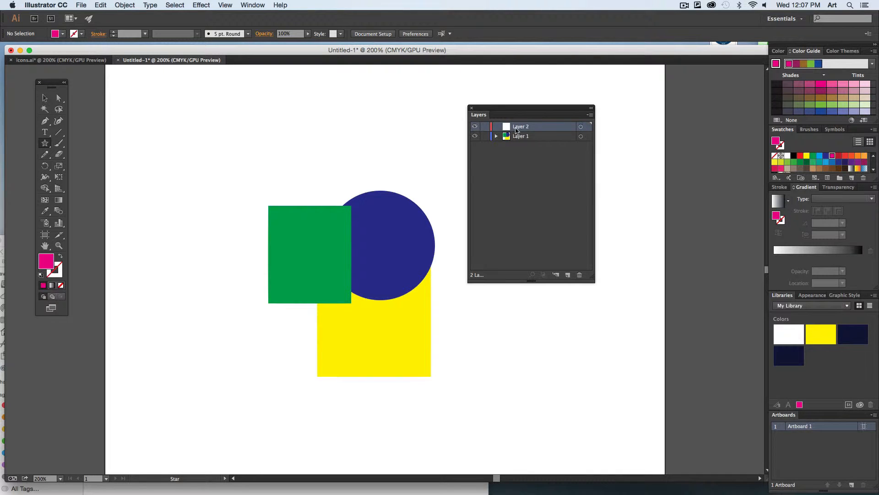
pyautogui.moveTo(318, 183); pyautogui.dragTo(370, 239)
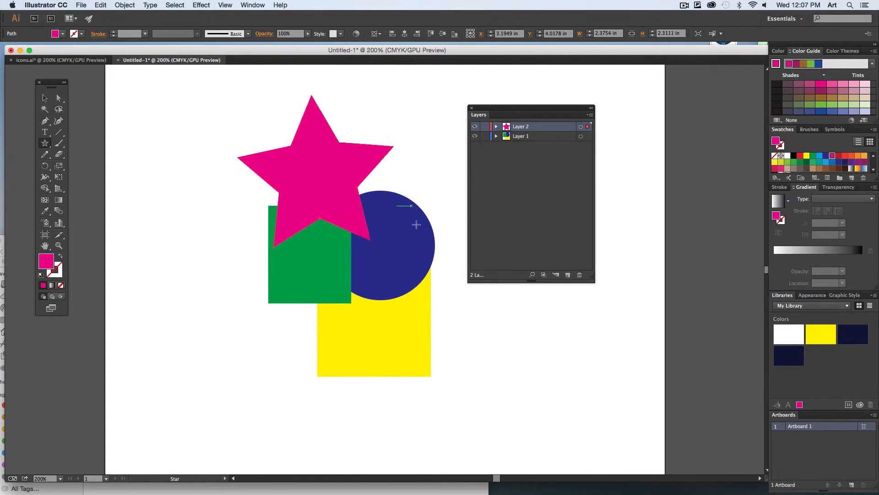
pyautogui.moveTo(412, 204); pyautogui.dragTo(426, 239)
pyautogui.moveTo(336, 264); pyautogui.dragTo(366, 290)
pyautogui.moveTo(399, 252); pyautogui.dragTo(425, 295)
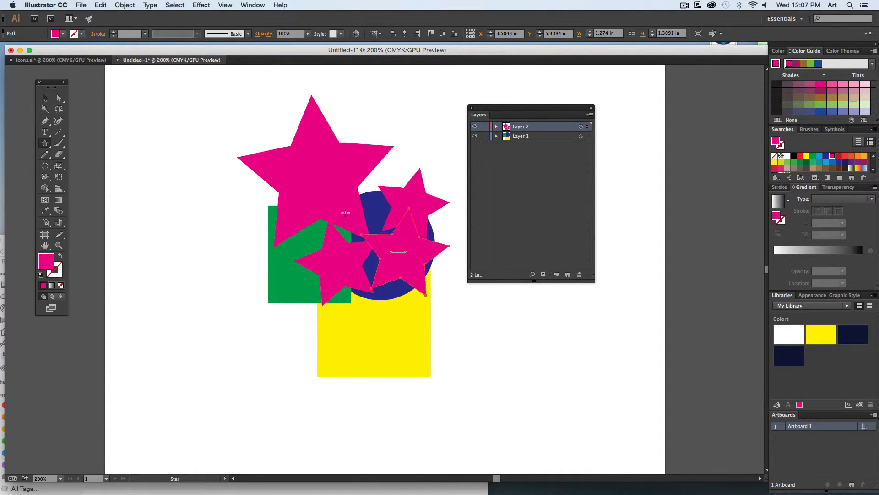
pyautogui.moveTo(243, 207); pyautogui.dragTo(239, 147)
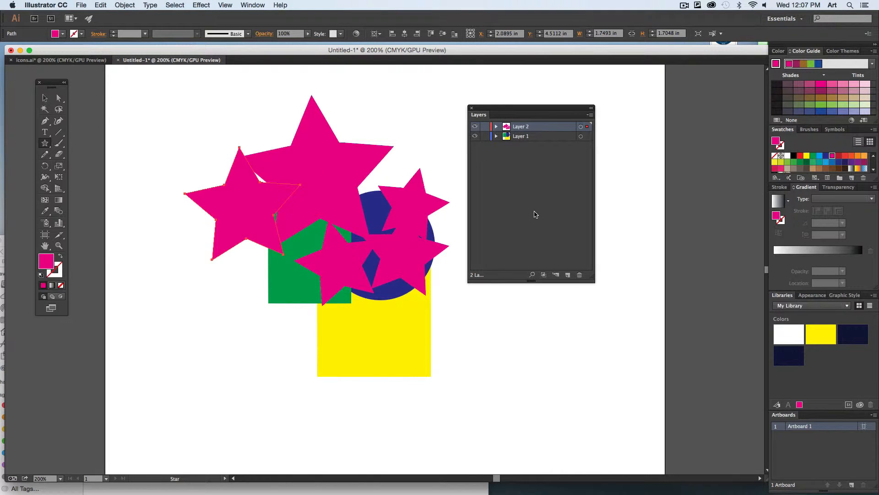
# Step: Check the contents of Layer 2, collapse it, and move the largest star to about X 3.82 in, Y 4.40 in
pyautogui.click(496, 127)
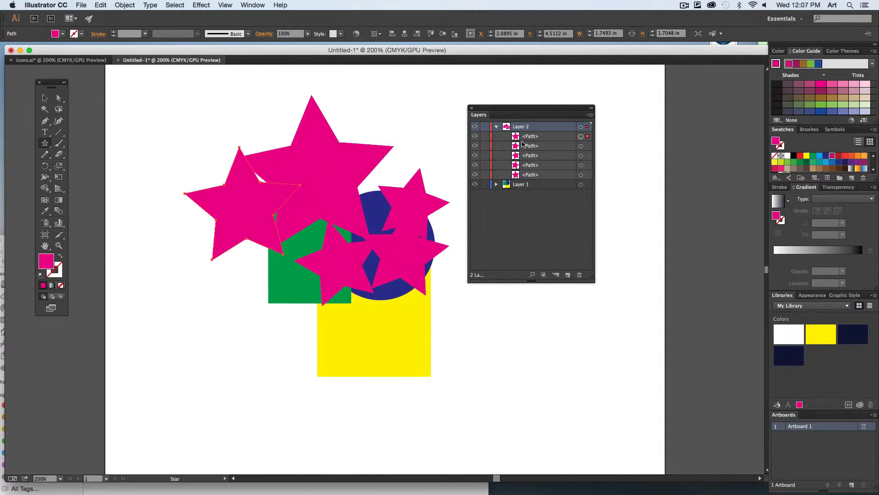
pyautogui.click(496, 127)
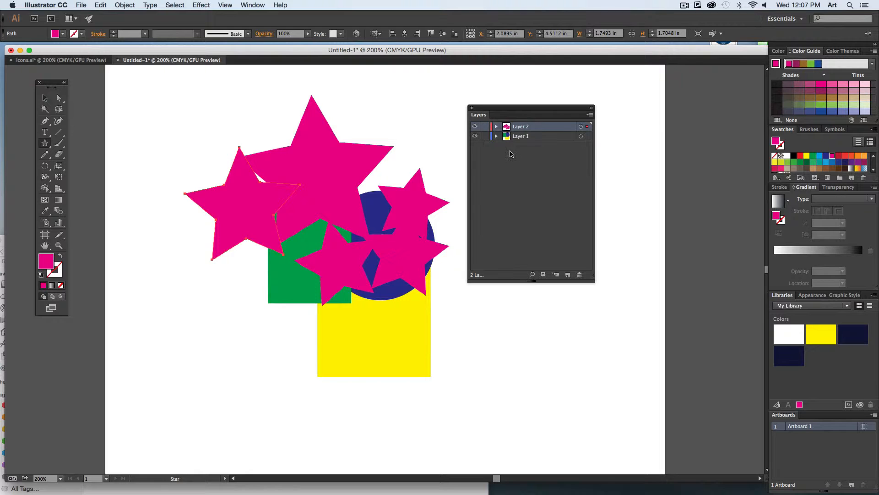
pyautogui.click(44, 97)
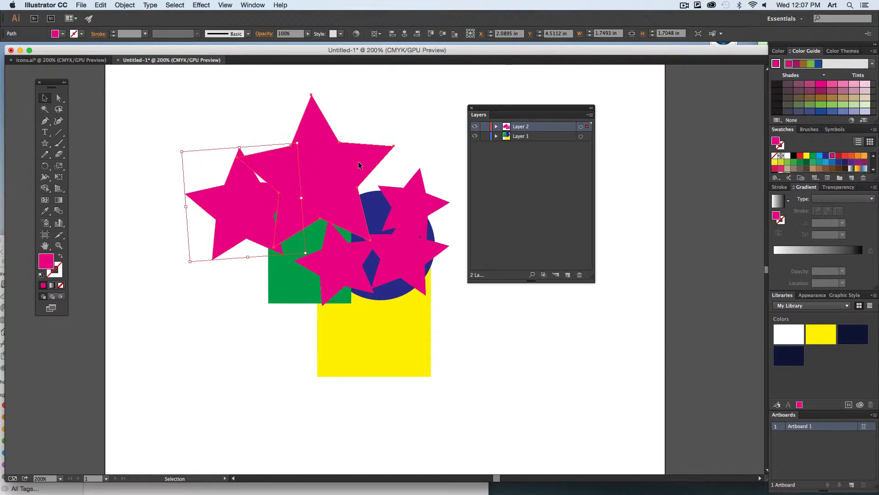
pyautogui.moveTo(304, 201); pyautogui.dragTo(345, 226)
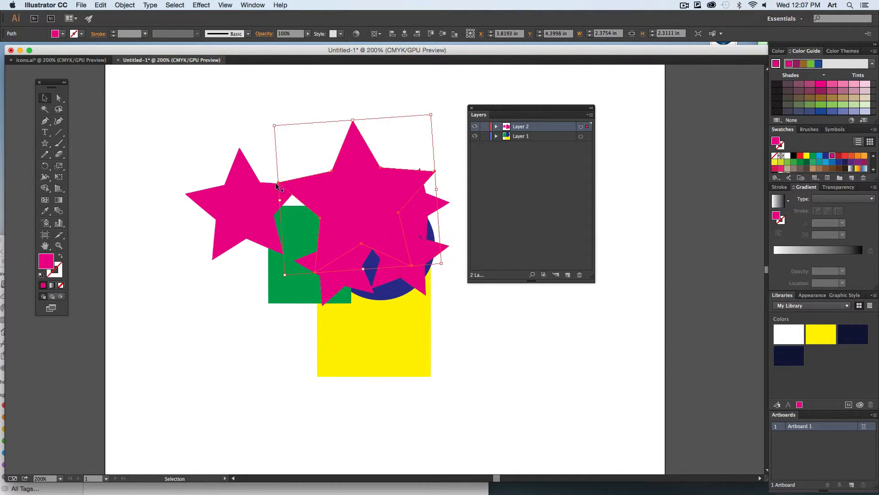
# Step: Send the selected largest star to the back
pyautogui.click(123, 5)
pyautogui.moveTo(127, 25)
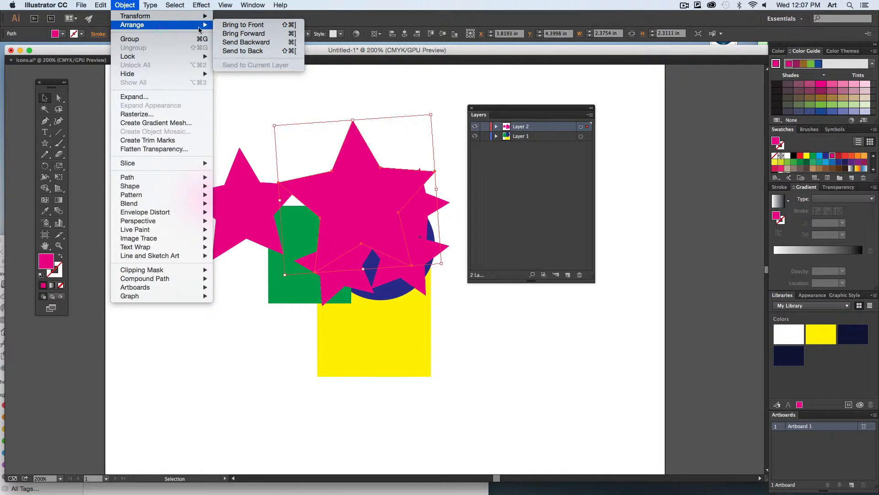
pyautogui.click(230, 51)
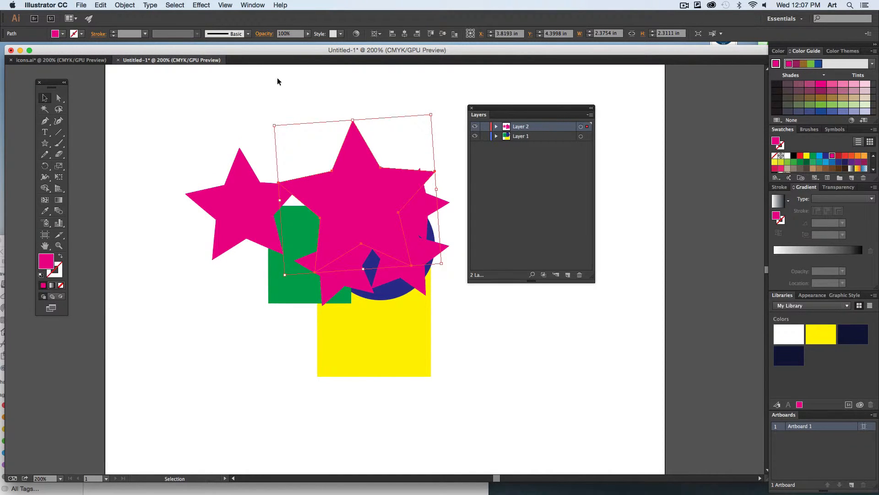
# Step: Move the largest star up to about X 3.67 in, Y 3.45 in, and select the yellow square on Layer 1
pyautogui.moveTo(357, 196); pyautogui.dragTo(338, 200)
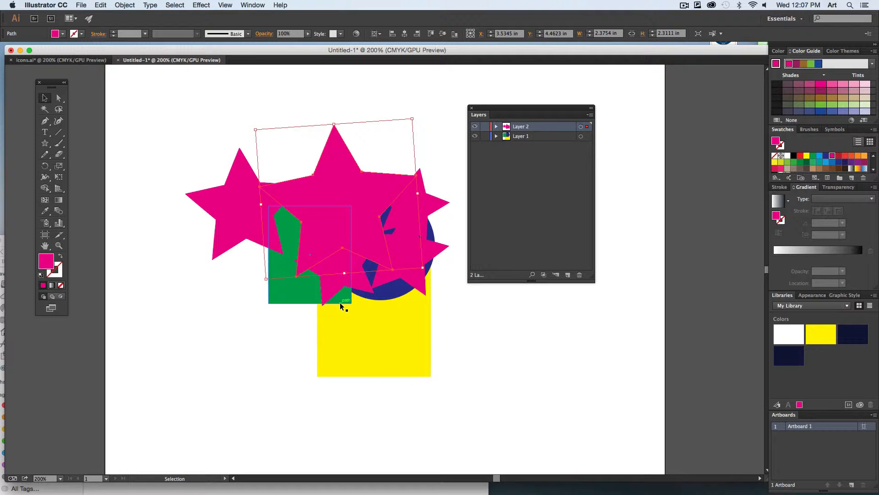
pyautogui.moveTo(346, 179); pyautogui.dragTo(355, 109)
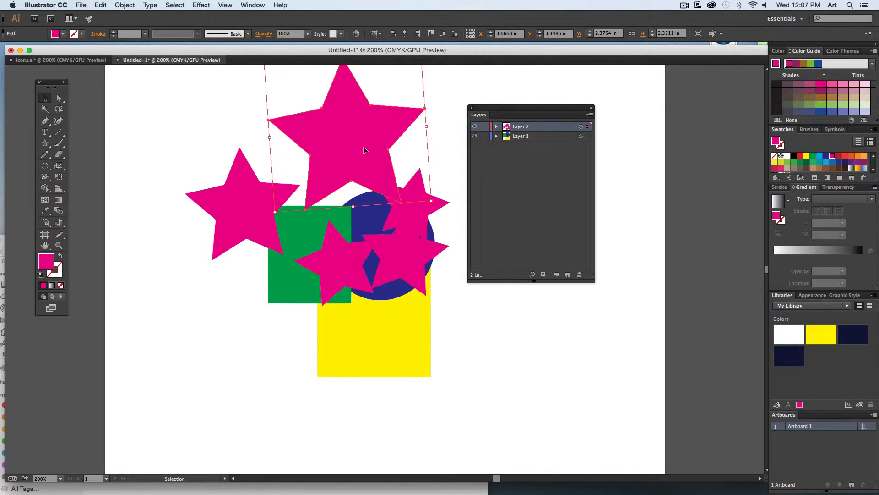
pyautogui.click(389, 333)
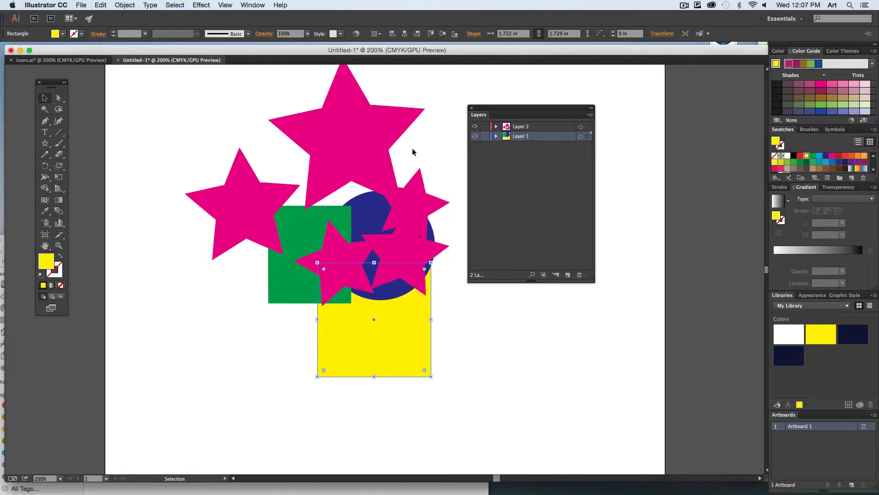
# Step: Clear the selection, switch to the icons.ai document, and move the floating Layers panel off the flame icon
pyautogui.click(378, 146)
pyautogui.click(404, 269)
pyautogui.click(475, 299)
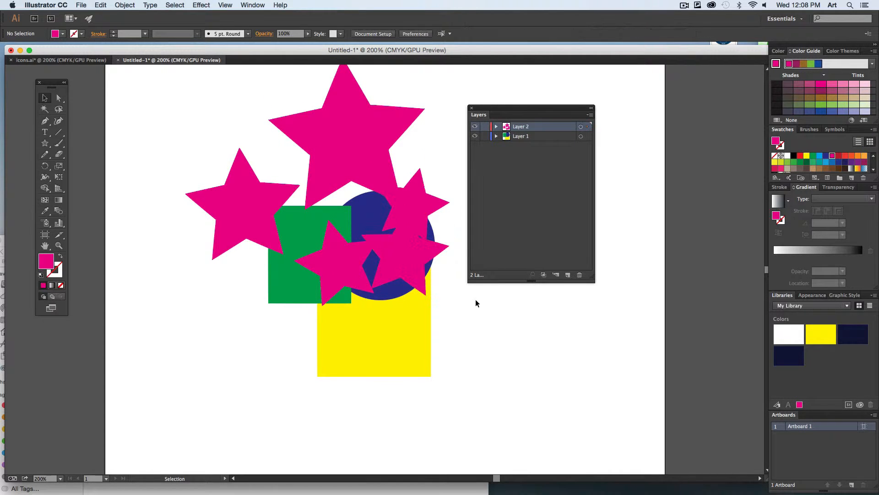
pyautogui.click(66, 59)
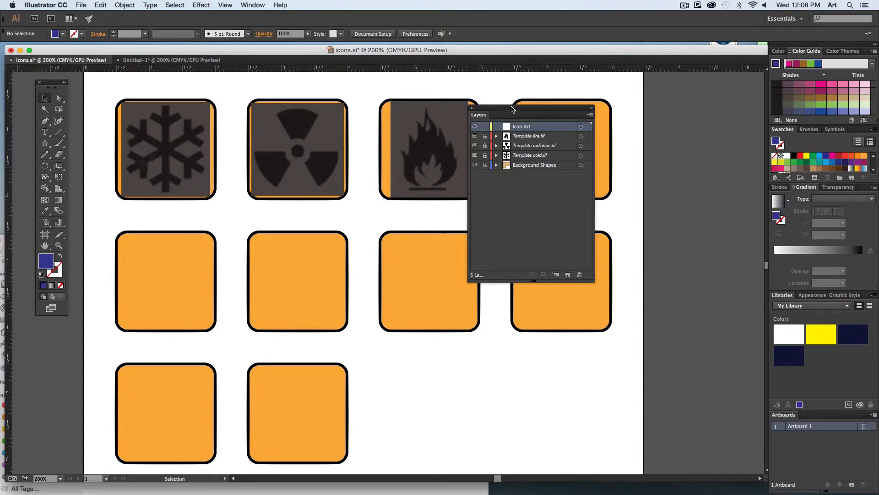
pyautogui.moveTo(512, 109); pyautogui.dragTo(645, 100)
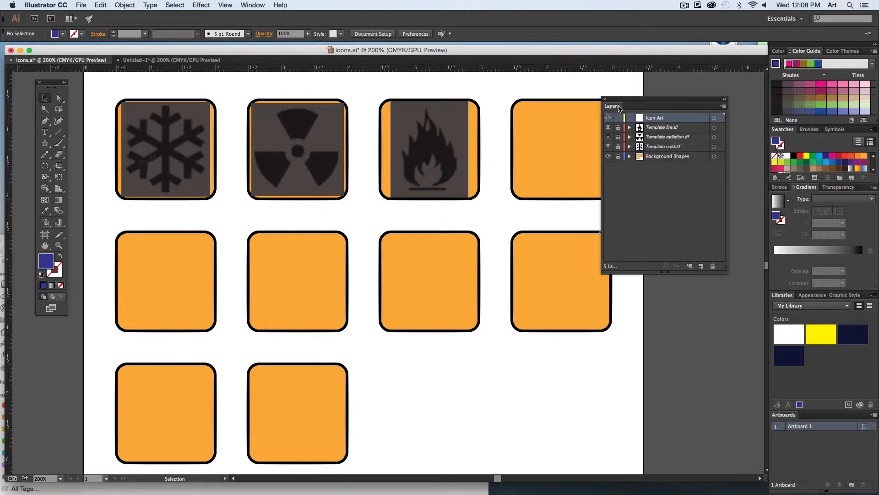
pyautogui.moveTo(627, 104); pyautogui.dragTo(613, 101)
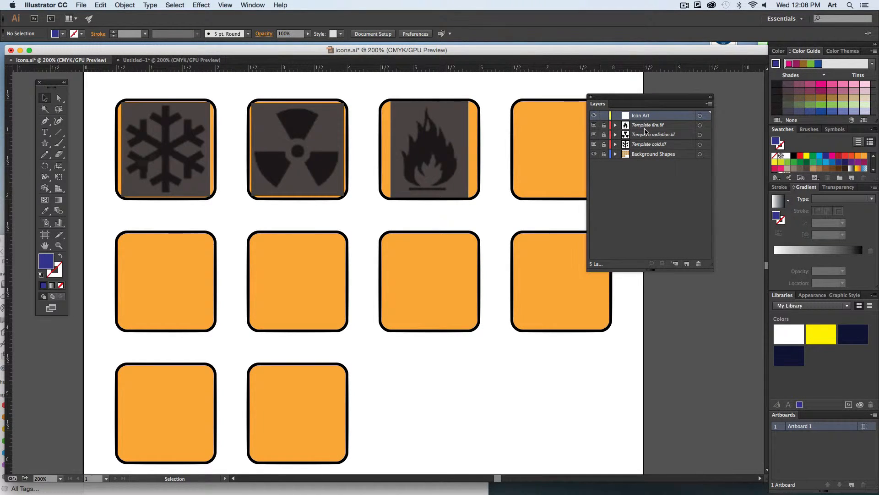
# Step: Review the fire, radiation and cold template layers and the Background Shapes layer, ending with Icon Art as the active layer
pyautogui.click(646, 126)
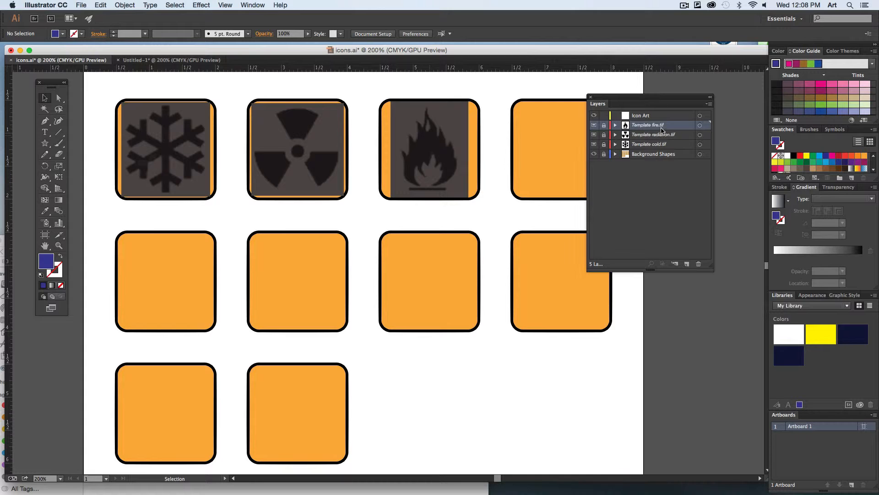
pyautogui.click(648, 135)
pyautogui.click(659, 146)
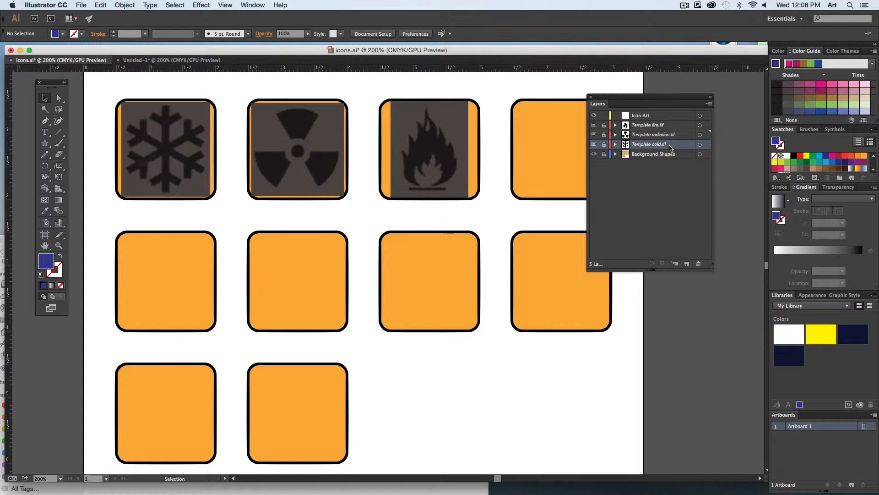
pyautogui.click(645, 154)
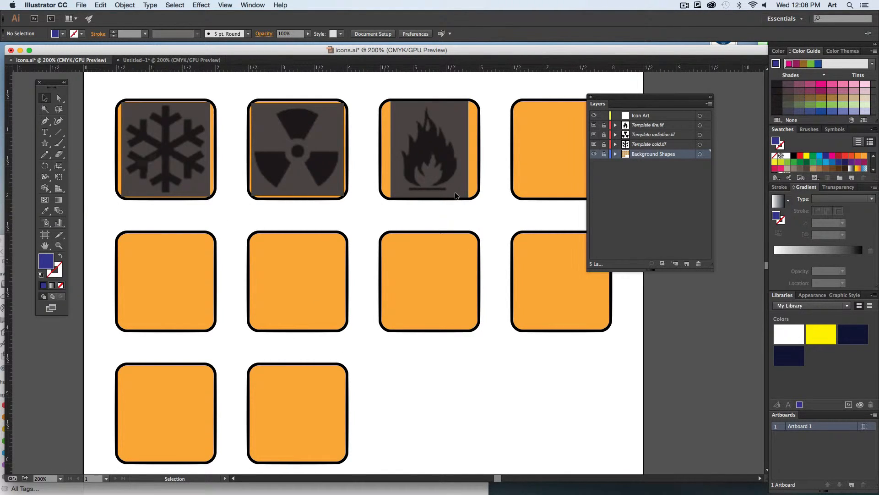
pyautogui.click(656, 118)
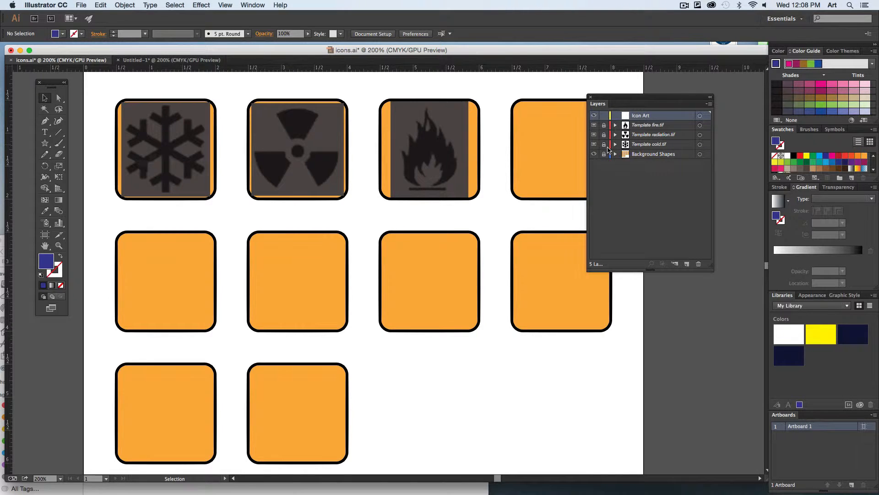
# Step: Hide the fire, radiation and cold template layers one by one and show all three again
pyautogui.click(594, 125)
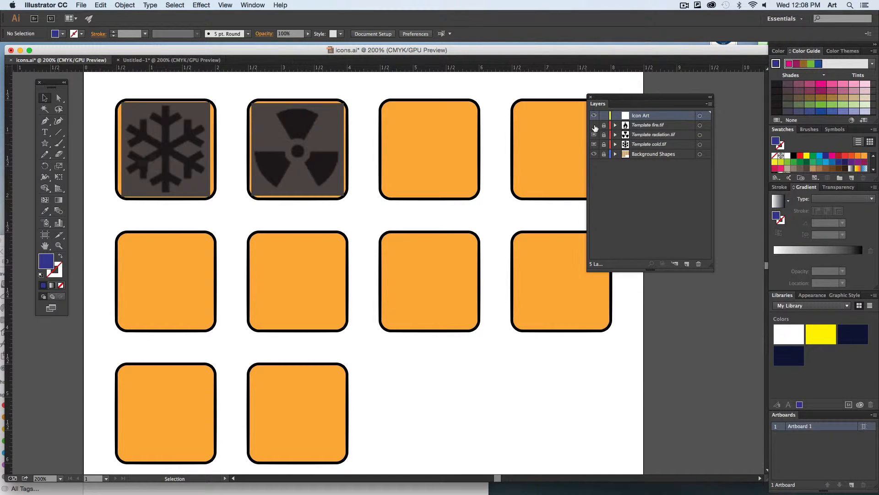
pyautogui.click(594, 134)
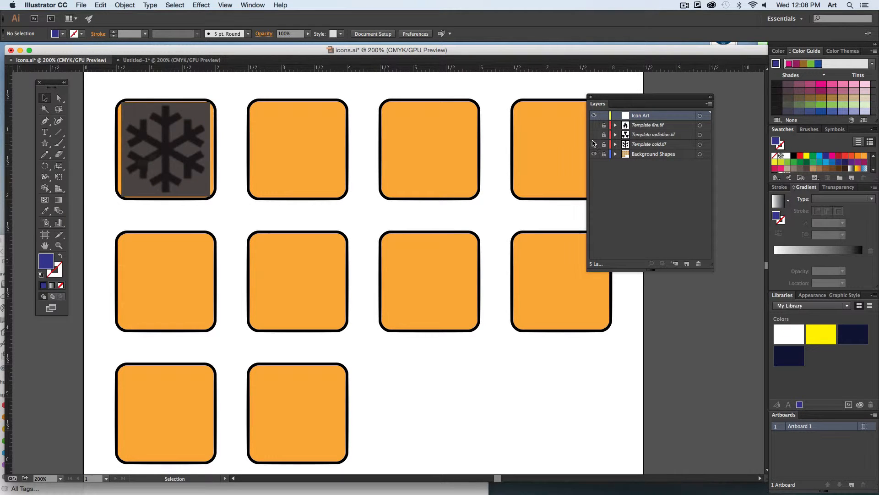
pyautogui.click(594, 144)
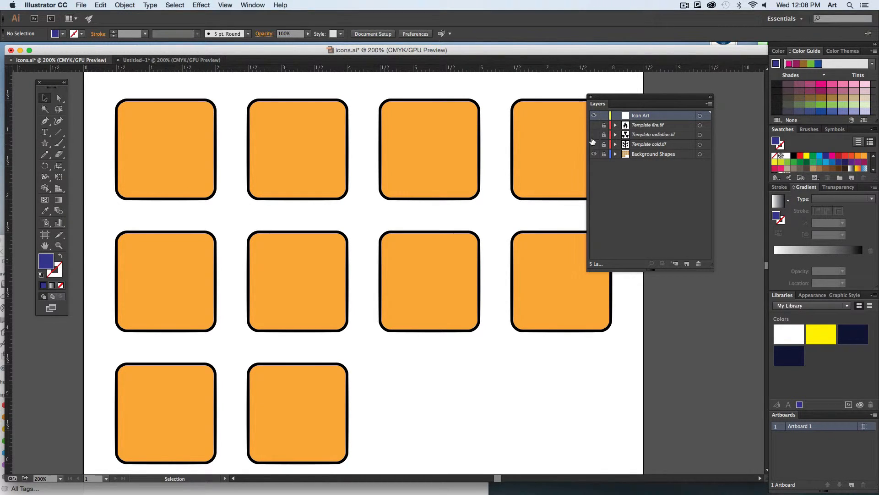
pyautogui.click(594, 125)
pyautogui.click(594, 135)
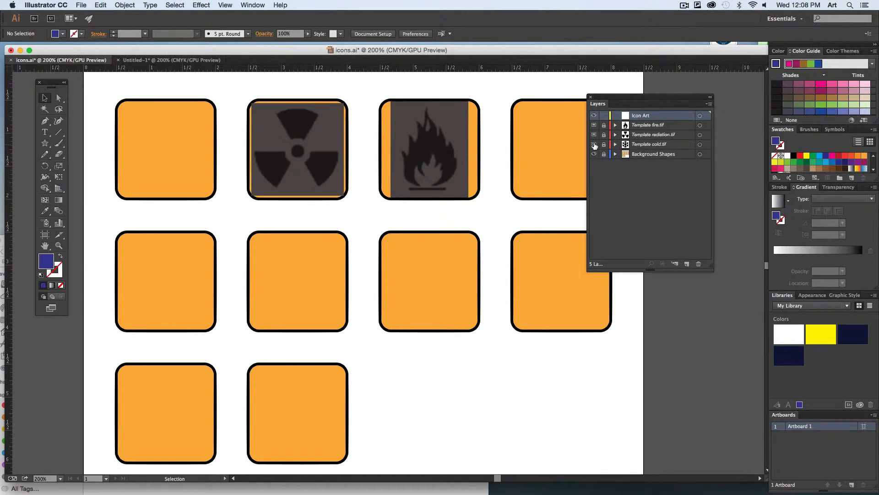
pyautogui.click(594, 145)
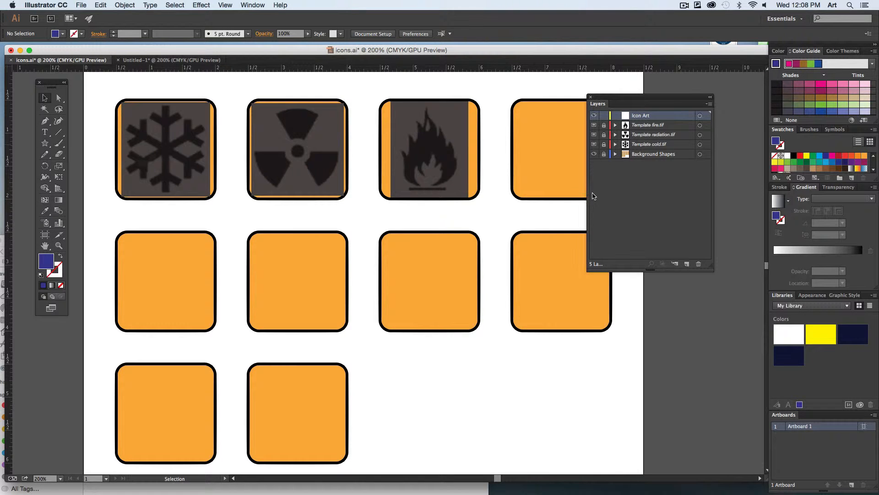
# Step: Toggle the lock on the Background Shapes layer off and on, and try to marquee-select its orange squares
pyautogui.click(604, 155)
pyautogui.click(604, 154)
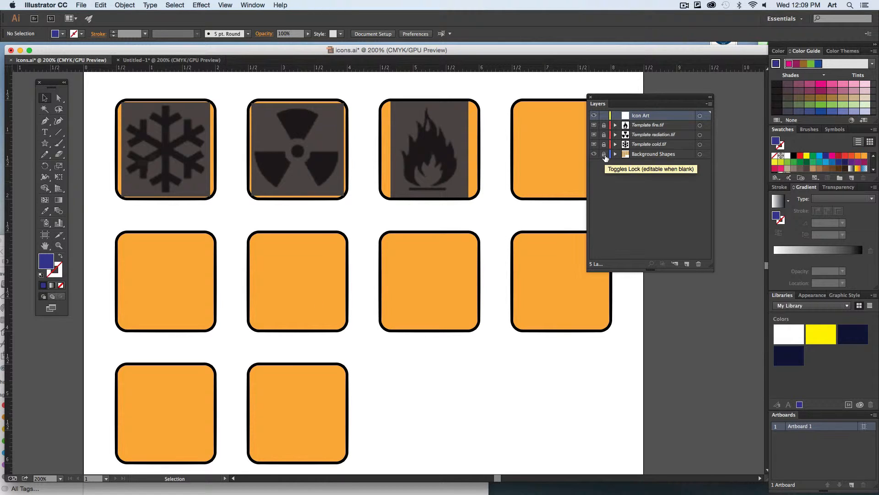
pyautogui.moveTo(557, 295); pyautogui.dragTo(492, 332)
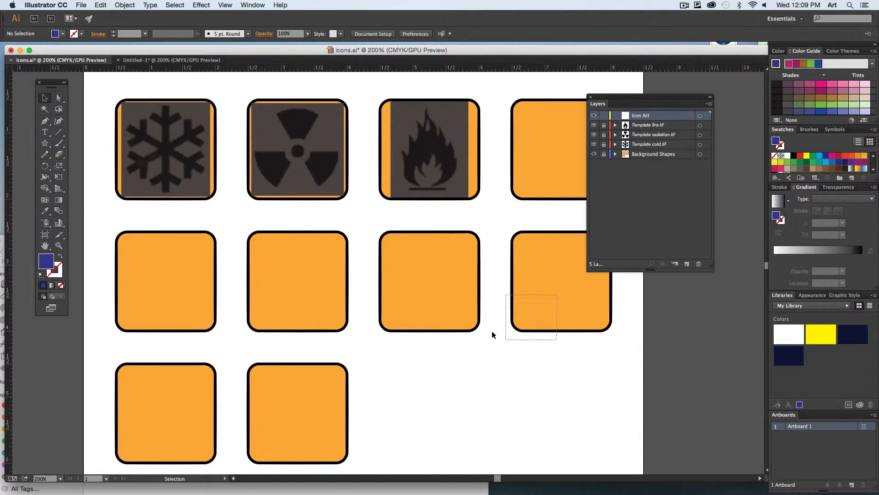
pyautogui.moveTo(304, 294); pyautogui.dragTo(393, 367)
# Step: Unlock the Background Shapes layer, draw a large and a small blue star on it, and undo both stars
pyautogui.click(671, 156)
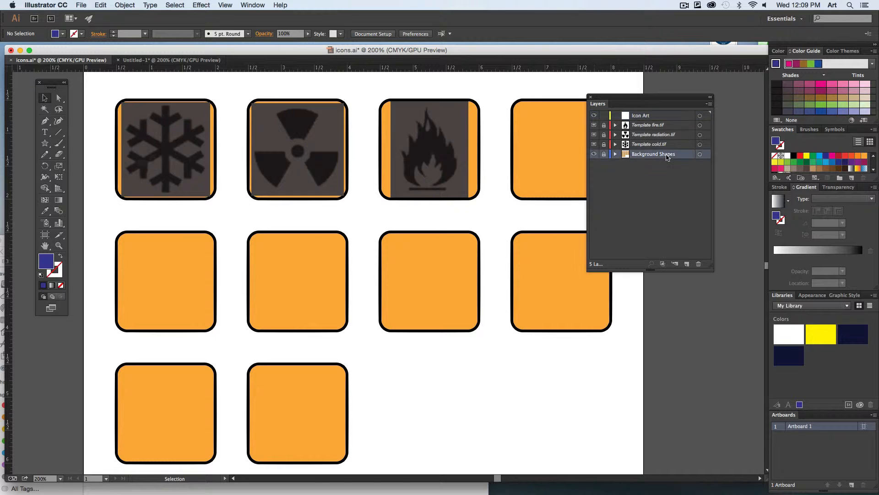
pyautogui.click(46, 145)
pyautogui.click(604, 154)
pyautogui.moveTo(439, 285); pyautogui.dragTo(481, 198)
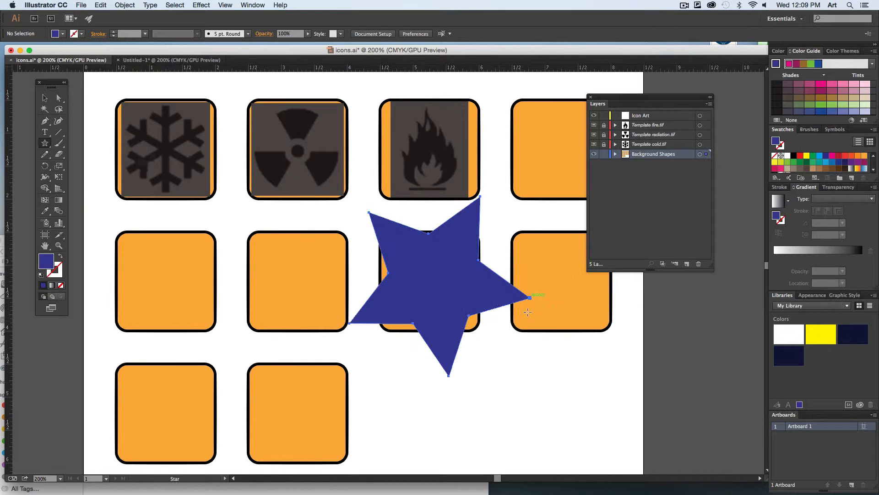
pyautogui.moveTo(504, 337); pyautogui.dragTo(541, 331)
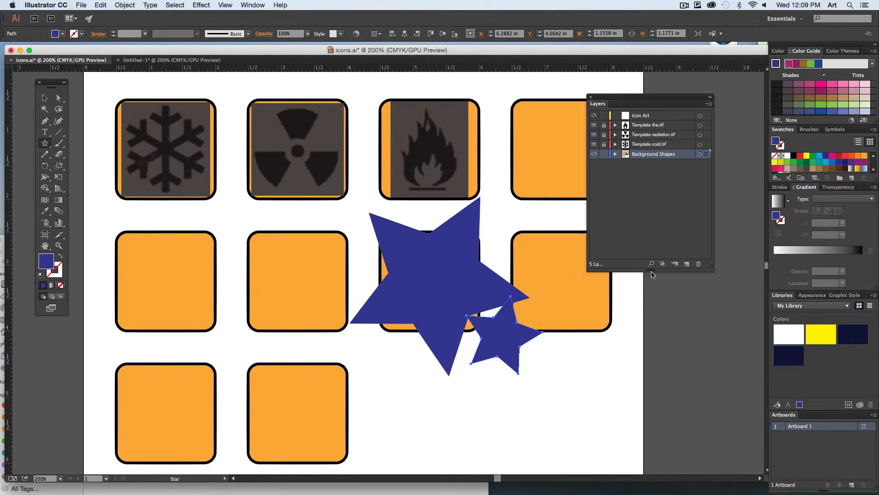
pyautogui.hotkey('ctrl', 'z')
pyautogui.hotkey('ctrl', 'z')
# Step: Select and deselect the third orange square in the middle row, and lock the Background Shapes layer again
pyautogui.click(44, 98)
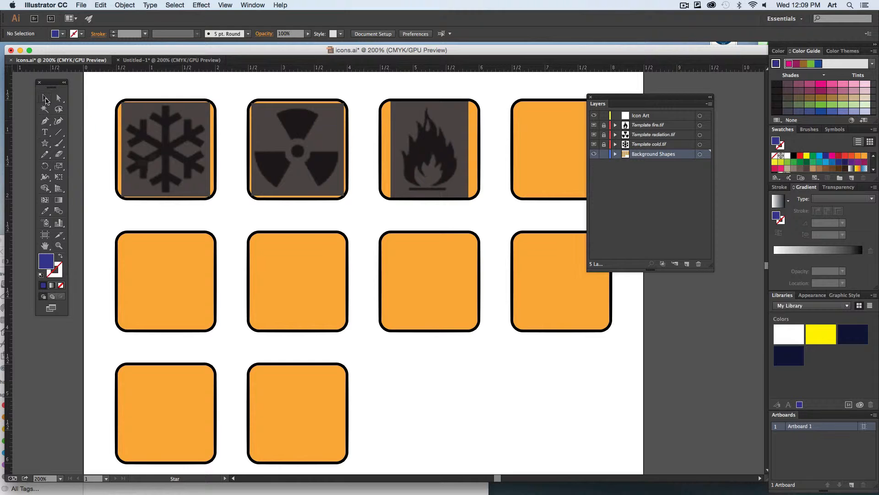
pyautogui.click(422, 305)
pyautogui.click(402, 370)
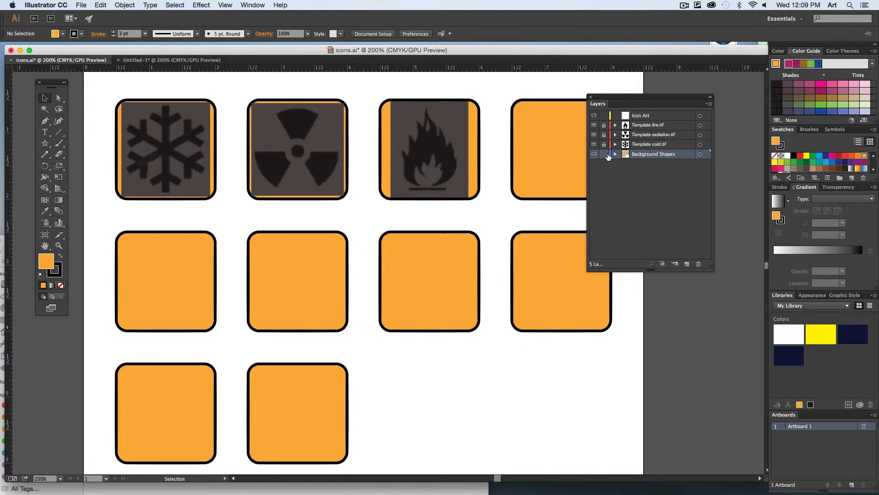
pyautogui.click(604, 154)
# Step: Switch to the Untitled-1 document, delete all of its artwork, and make Layer 1 the active layer
pyautogui.click(151, 60)
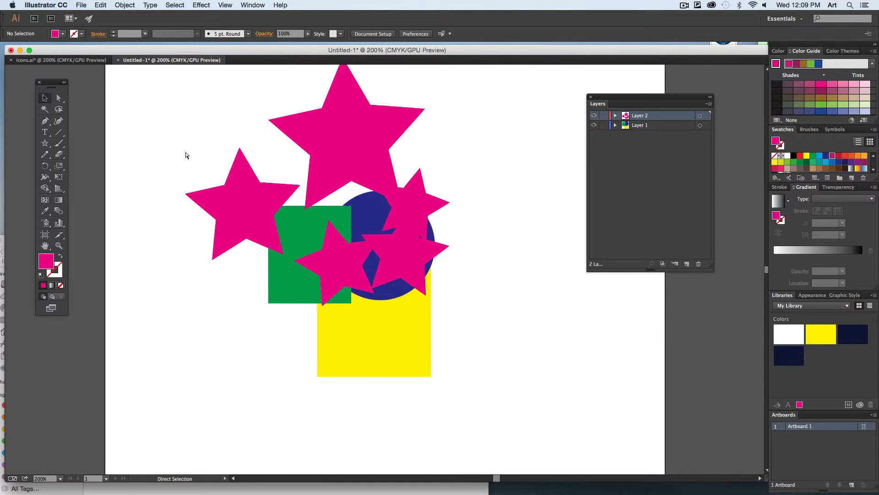
pyautogui.press('super+a')
pyautogui.press('Delete')
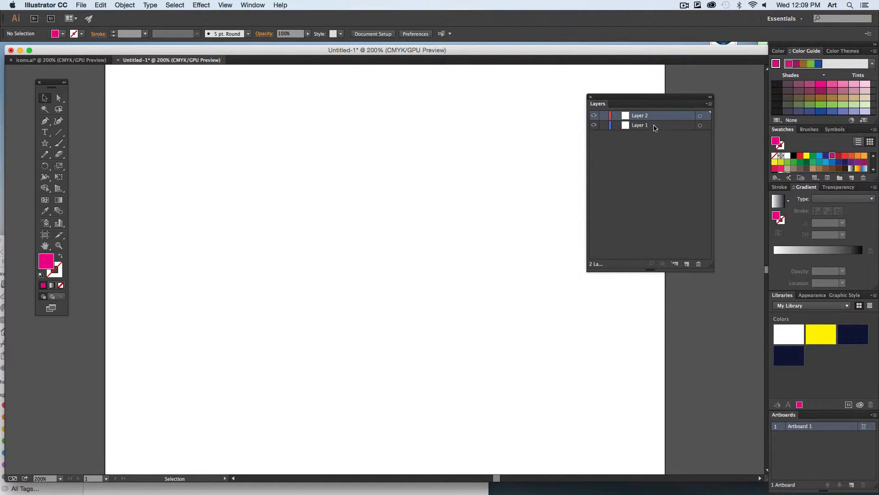
pyautogui.click(654, 125)
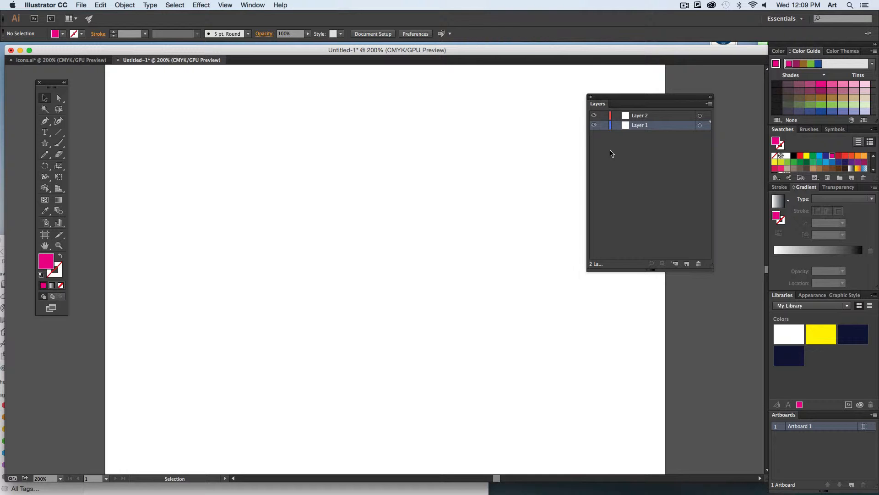
# Step: Tear off the shape tools and the line tools as two floating palettes and place them beside the main toolbox
pyautogui.click(44, 145)
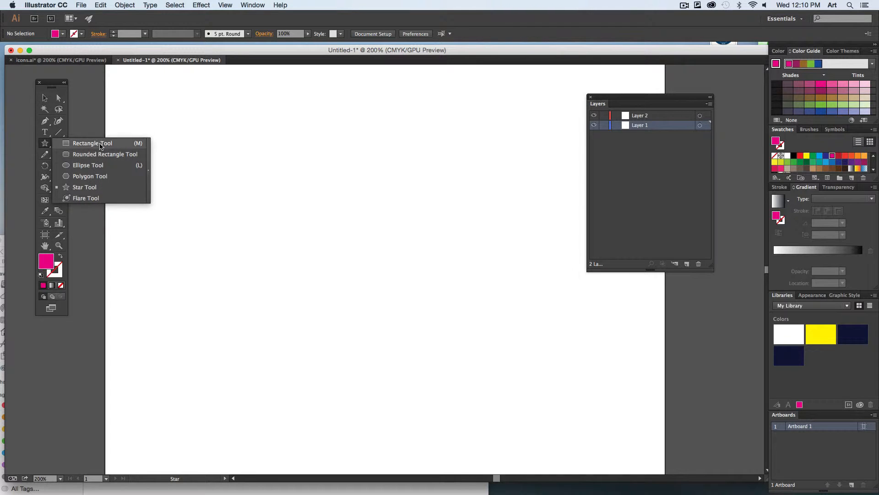
pyautogui.click(147, 155)
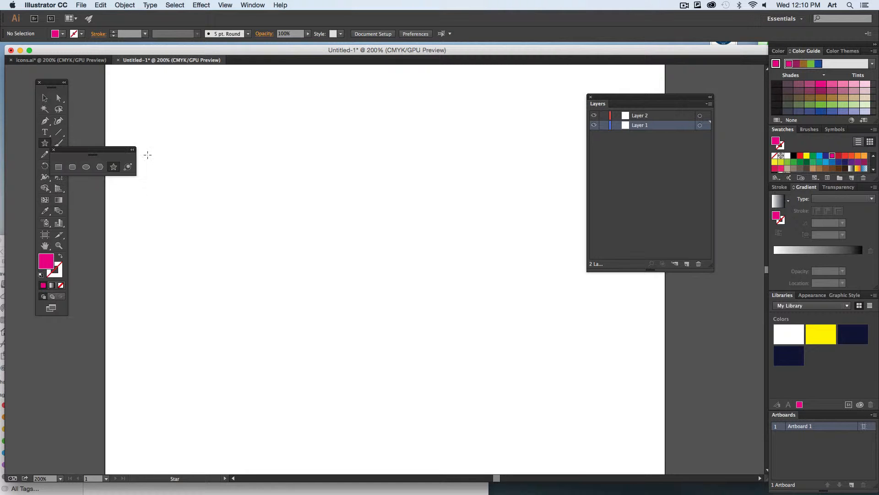
pyautogui.moveTo(112, 151); pyautogui.dragTo(159, 140)
pyautogui.click(59, 132)
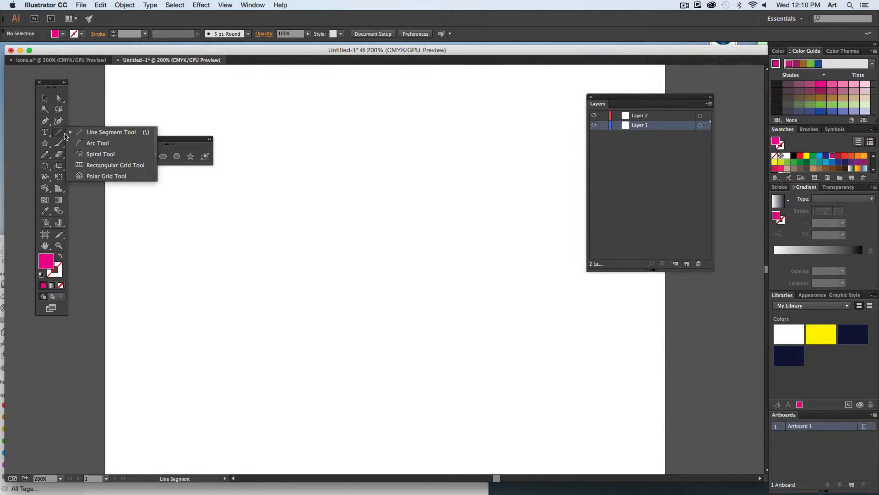
pyautogui.click(154, 154)
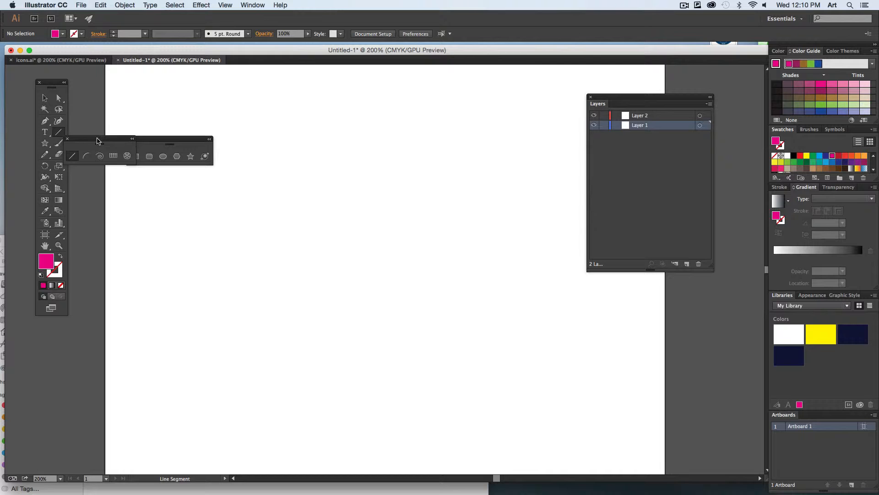
pyautogui.moveTo(99, 143); pyautogui.dragTo(186, 202)
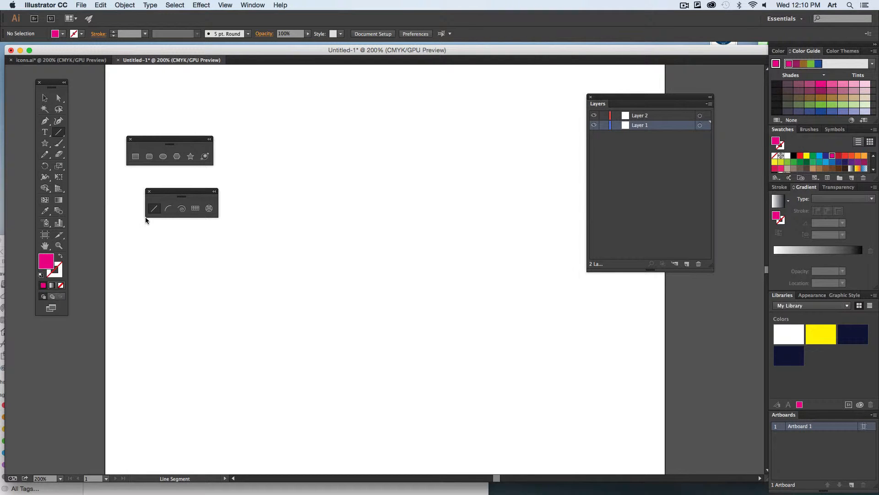
# Step: Set the drawing colours to no fill and a black stroke
pyautogui.hotkey('shift', 'x')
pyautogui.press('x')
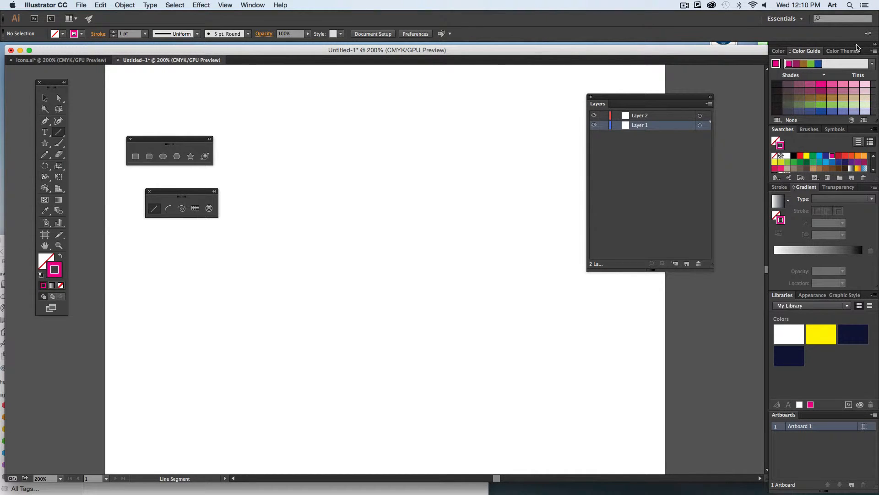
pyautogui.click(777, 85)
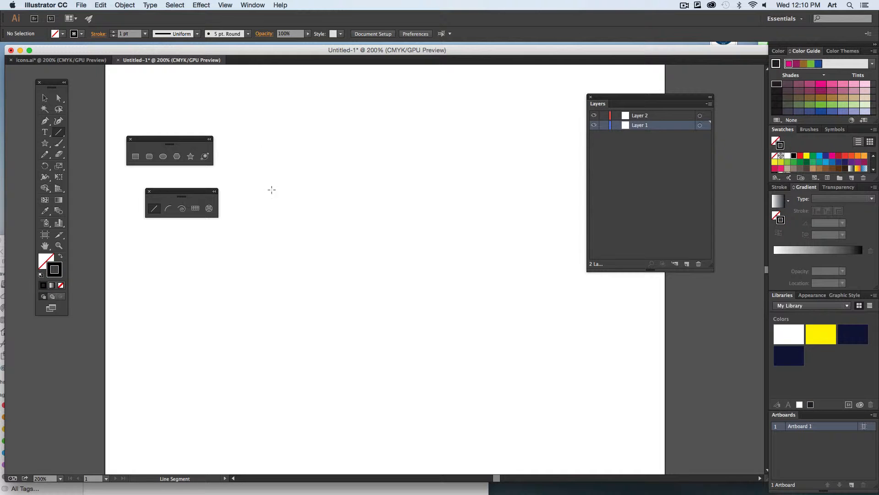
# Step: Draw nine separate straight black lines of varied lengths and angles across the artboard on Layer 1
pyautogui.moveTo(271, 161); pyautogui.dragTo(278, 231)
pyautogui.moveTo(310, 163); pyautogui.dragTo(328, 191)
pyautogui.moveTo(351, 150); pyautogui.dragTo(421, 219)
pyautogui.moveTo(373, 266); pyautogui.dragTo(408, 309)
pyautogui.moveTo(461, 255); pyautogui.dragTo(502, 208)
pyautogui.moveTo(461, 160); pyautogui.dragTo(459, 100)
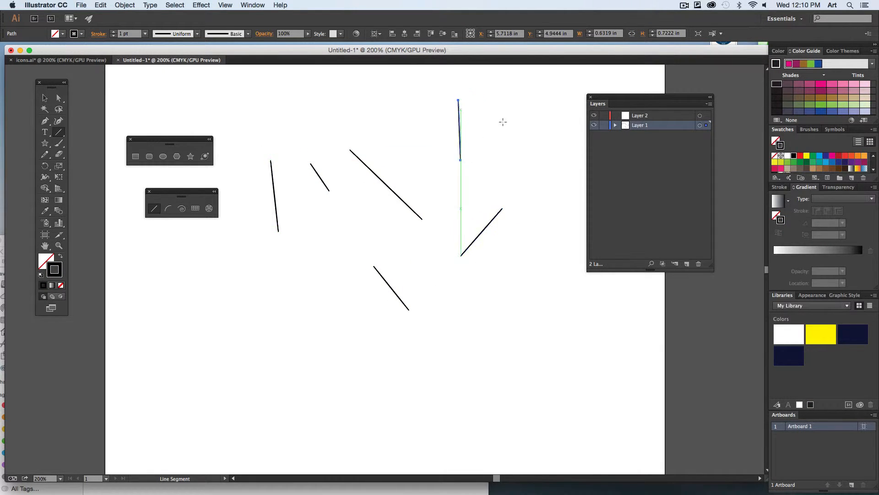
pyautogui.moveTo(516, 123); pyautogui.dragTo(533, 157)
pyautogui.moveTo(555, 235); pyautogui.dragTo(572, 250)
pyautogui.moveTo(538, 310); pyautogui.dragTo(516, 325)
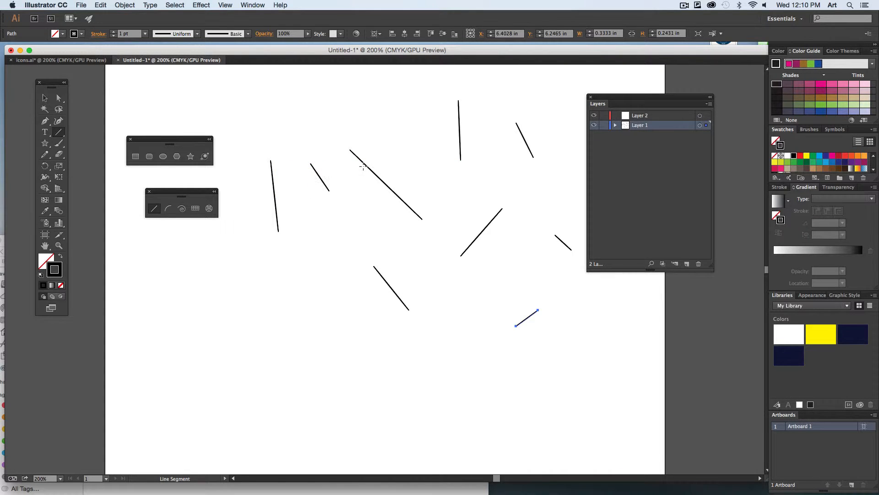
# Step: Move the leftmost, nearly vertical line to about X 2.22 in, Y 4.40 in
pyautogui.press('v')
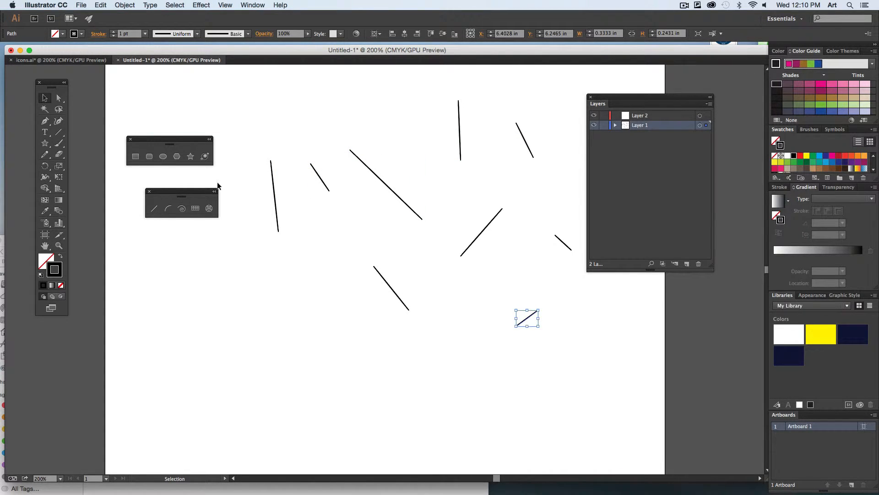
pyautogui.click(298, 222)
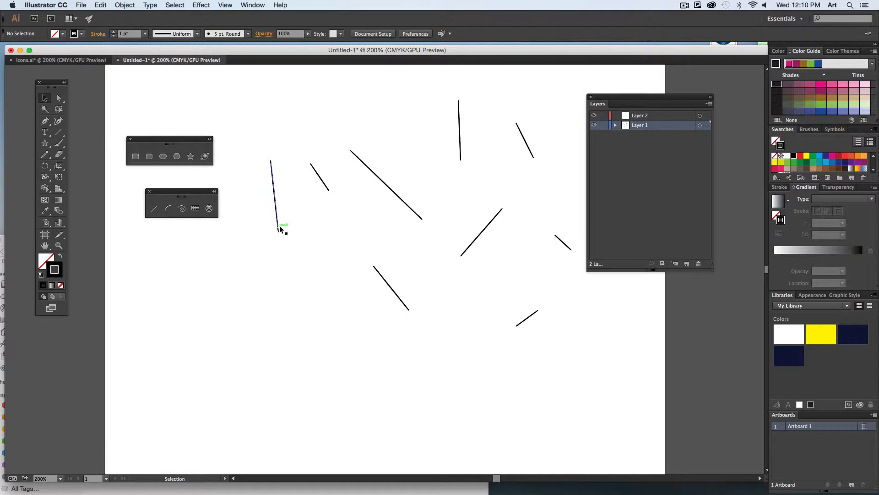
pyautogui.moveTo(276, 214); pyautogui.dragTo(252, 215)
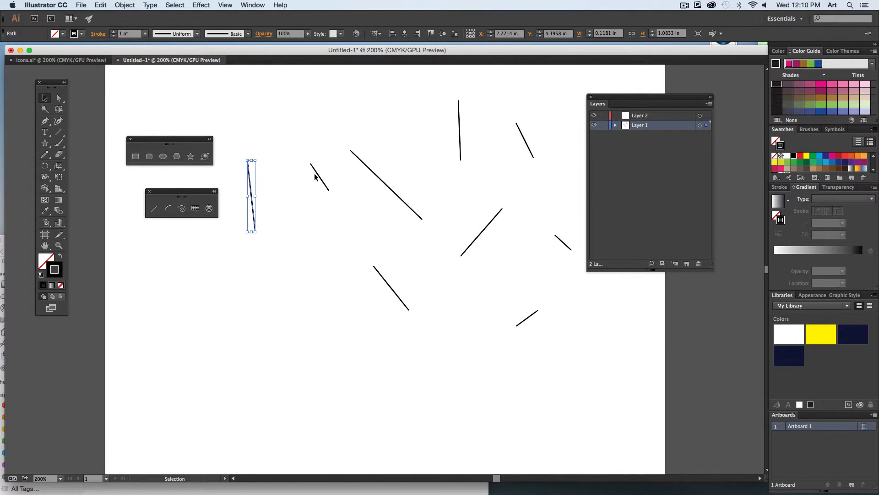
# Step: Move the short slanted line beside the leftmost line and join the two into one path
pyautogui.moveTo(313, 168); pyautogui.dragTo(267, 172)
pyautogui.click(281, 215)
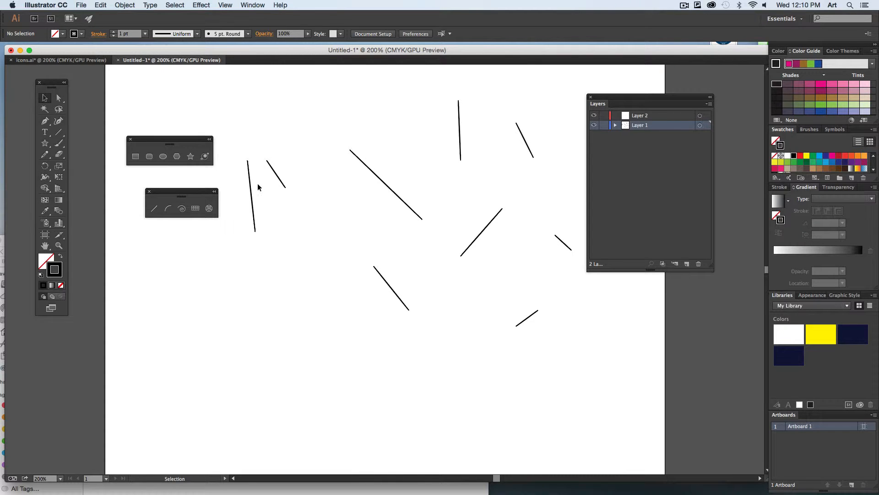
pyautogui.moveTo(255, 197); pyautogui.dragTo(293, 218)
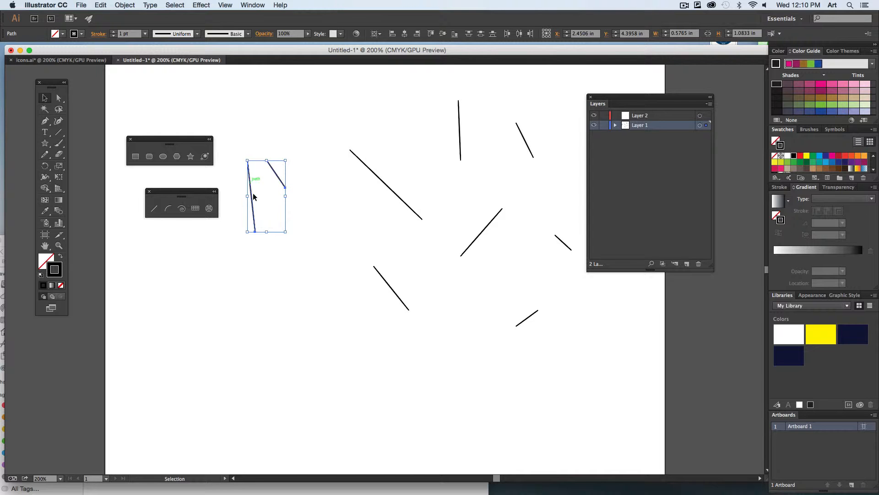
pyautogui.click(124, 5)
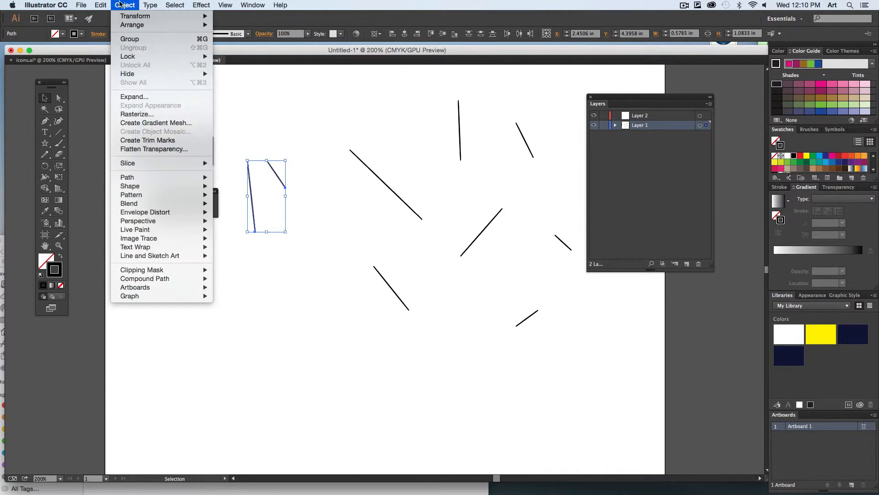
pyautogui.moveTo(130, 179)
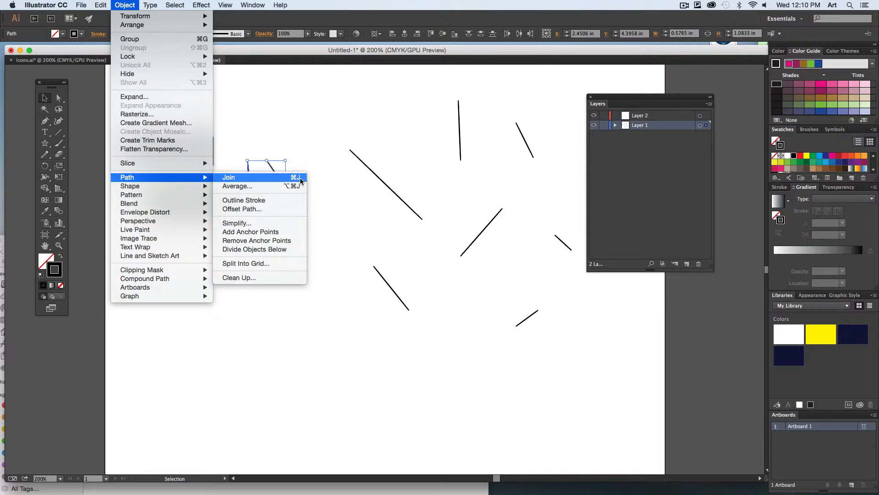
pyautogui.click(288, 181)
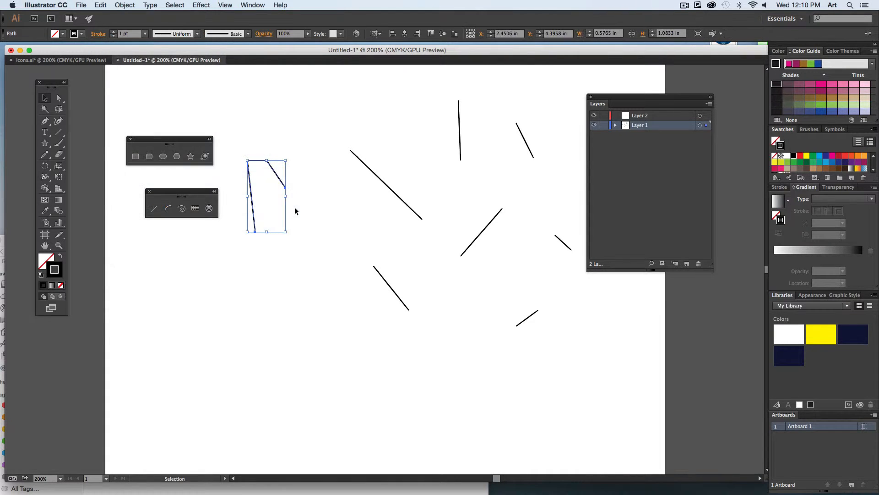
pyautogui.click(298, 265)
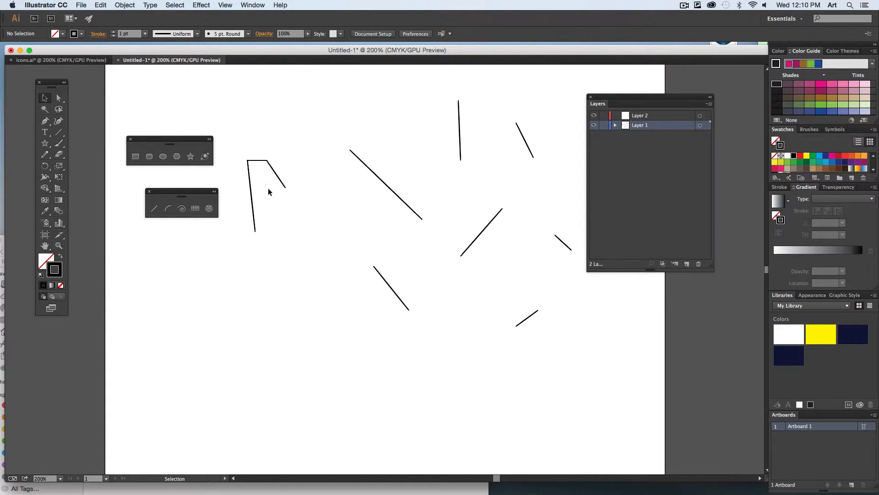
# Step: Move the joined path closer to the long diagonal line and join the two into one path
pyautogui.click(257, 161)
pyautogui.click(299, 217)
pyautogui.moveTo(276, 181); pyautogui.dragTo(298, 156)
pyautogui.moveTo(278, 115); pyautogui.dragTo(374, 174)
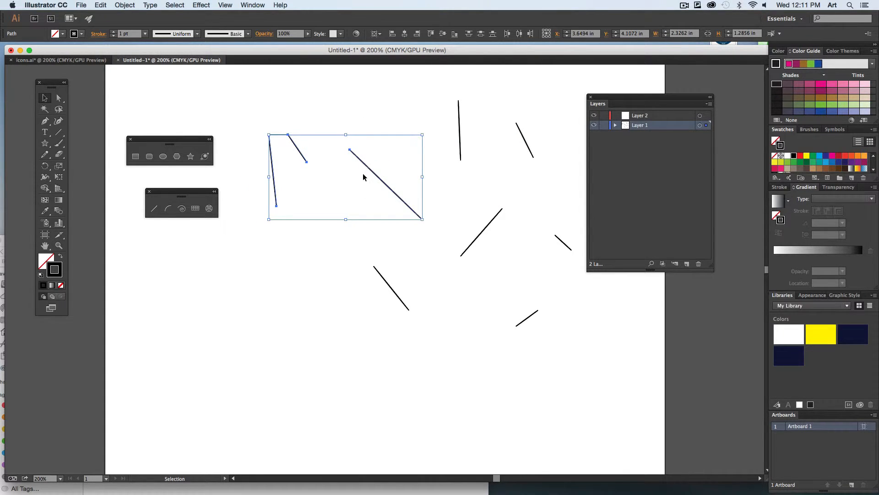
pyautogui.click(122, 4)
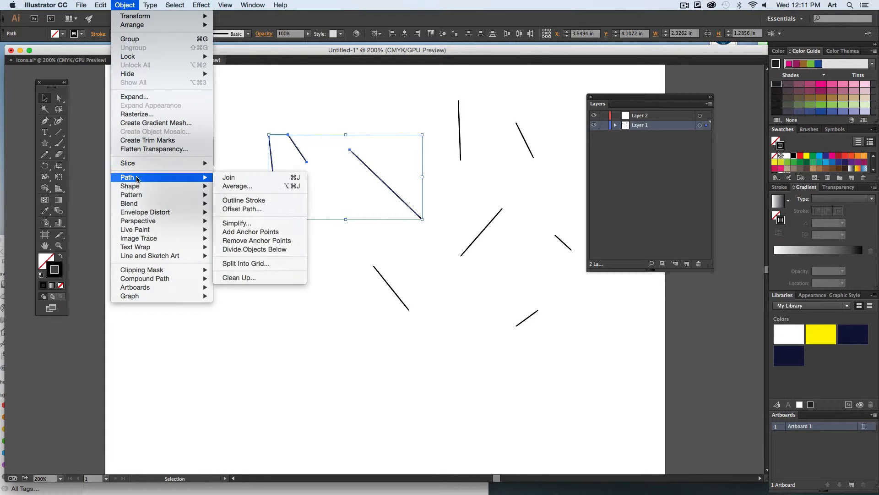
pyautogui.click(243, 179)
pyautogui.click(322, 209)
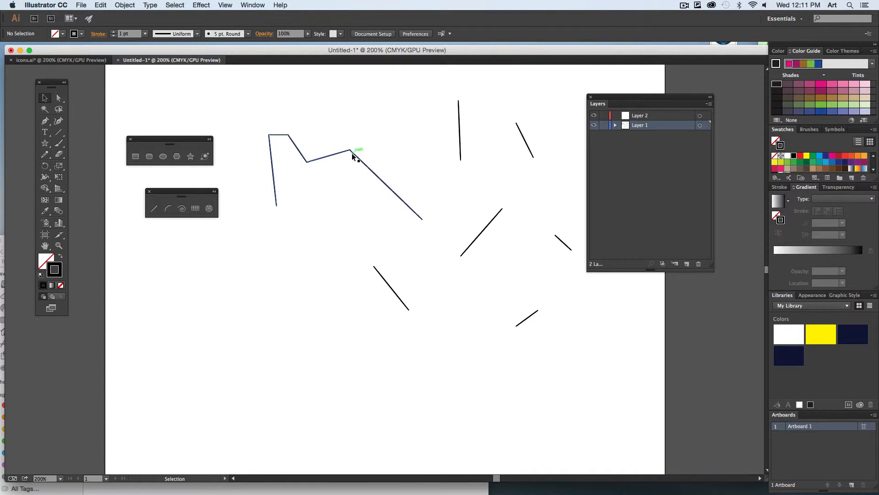
# Step: Move the zigzag path to about X 3.90 in, Y 3.62 in and join it with the nearly vertical line beside it
pyautogui.moveTo(382, 177)
pyautogui.mouseDown()
pyautogui.moveTo(380, 167)
pyautogui.moveTo(379, 182)
pyautogui.mouseUp()
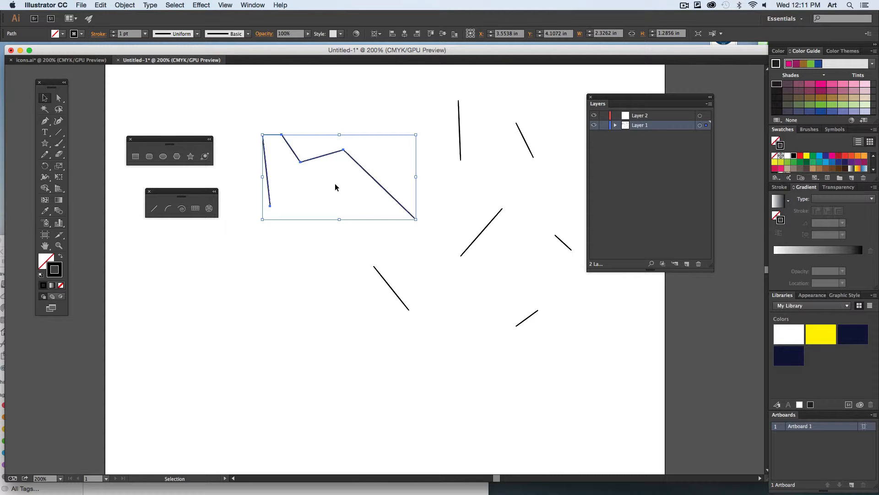
pyautogui.click(349, 179)
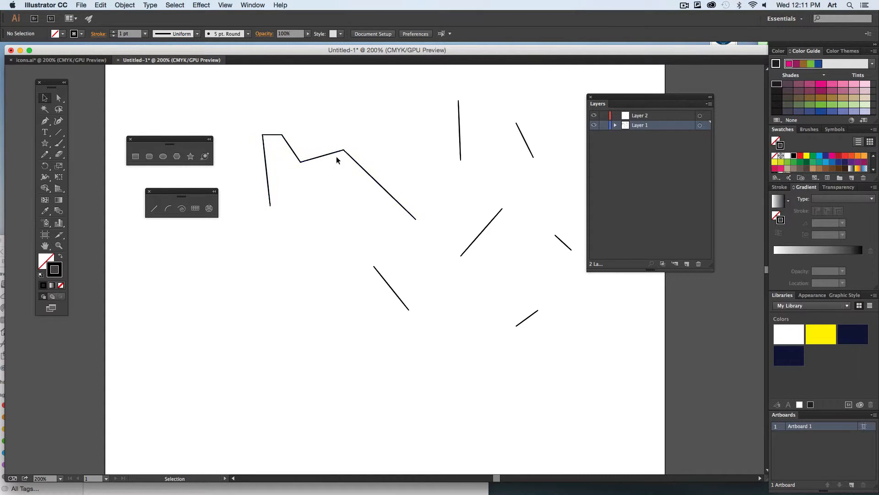
pyautogui.moveTo(389, 187); pyautogui.dragTo(412, 155)
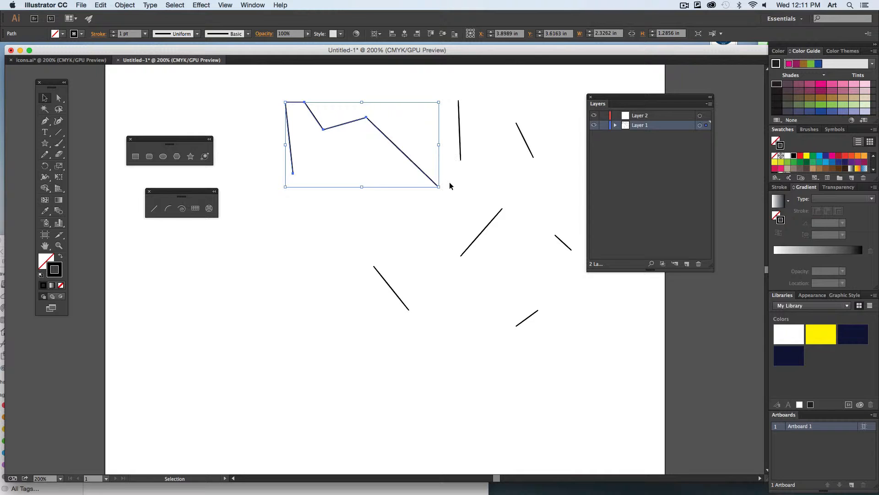
pyautogui.moveTo(465, 158); pyautogui.dragTo(316, 133)
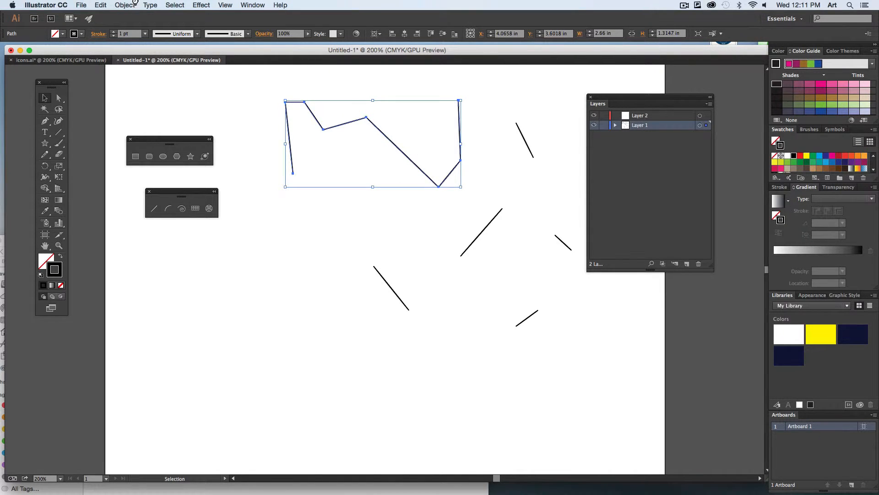
pyautogui.press('super+j')
pyautogui.click(472, 128)
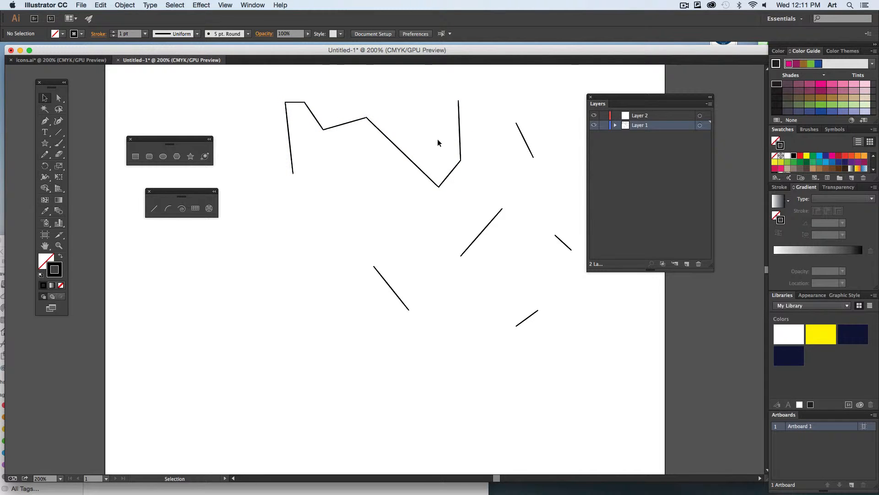
# Step: Move the short slanted line nearest the zigzag path's upper end to about X 5.84 in, Y 3.18 in
pyautogui.hscroll(3, 480, 135)
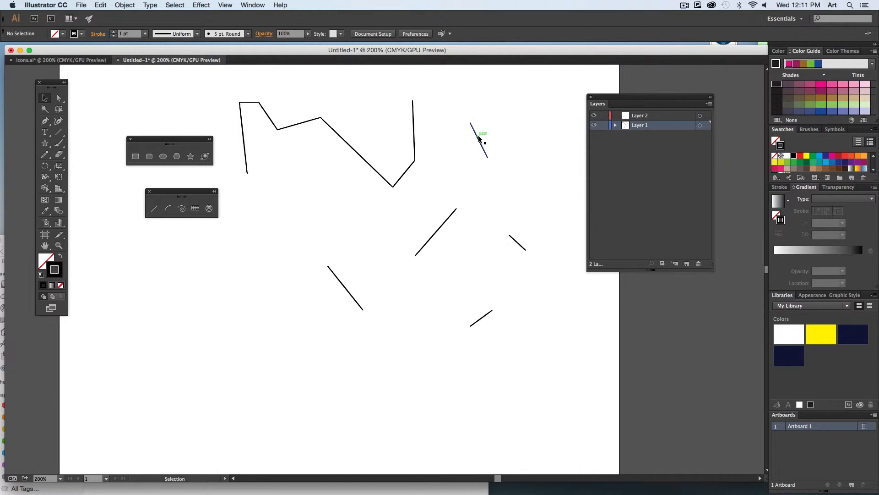
pyautogui.moveTo(479, 134); pyautogui.dragTo(443, 110)
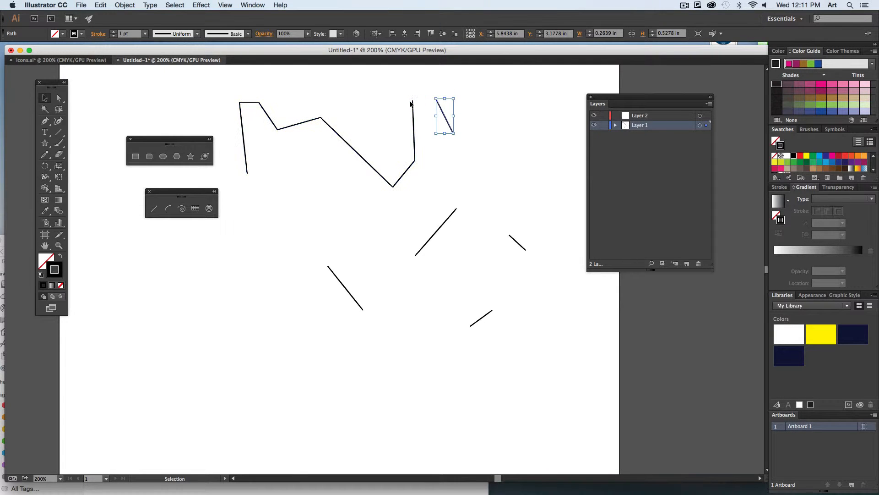
pyautogui.click(484, 136)
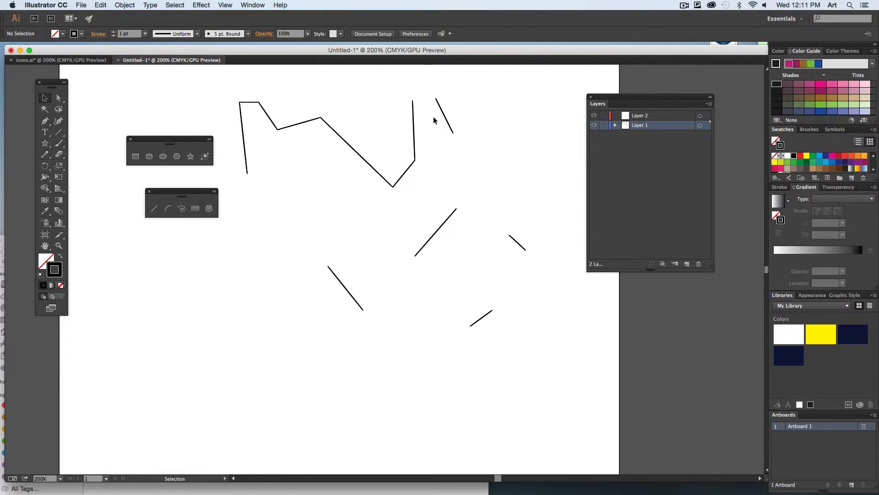
# Step: Join the zigzag path's upper end anchor to the lower end anchor of the short slanted line beside it
pyautogui.click(58, 98)
pyautogui.click(412, 100)
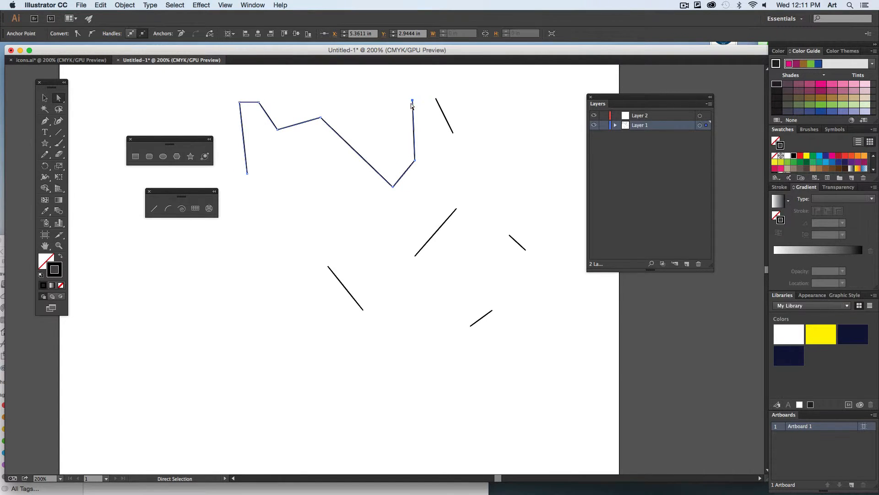
pyautogui.click(454, 133)
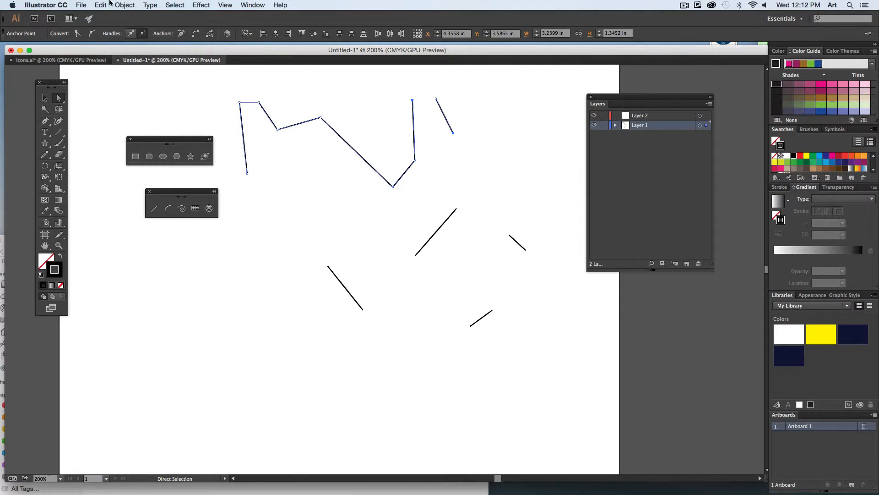
pyautogui.click(125, 4)
pyautogui.moveTo(127, 177)
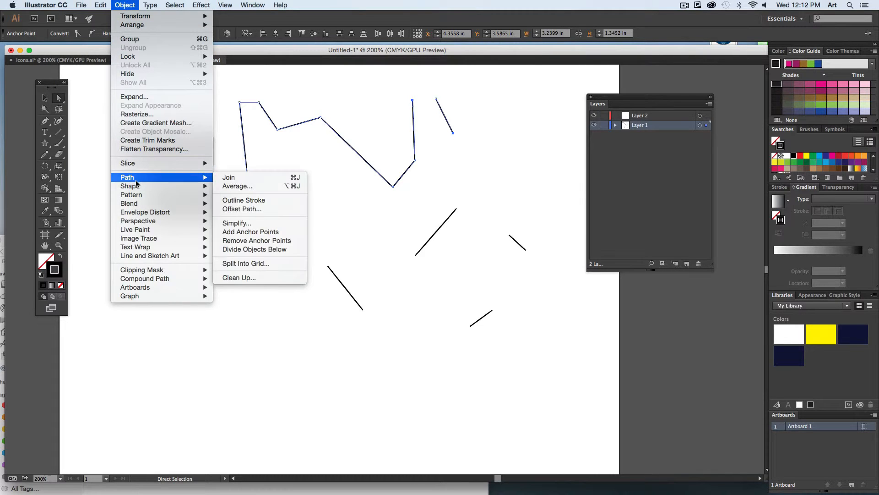
pyautogui.click(229, 177)
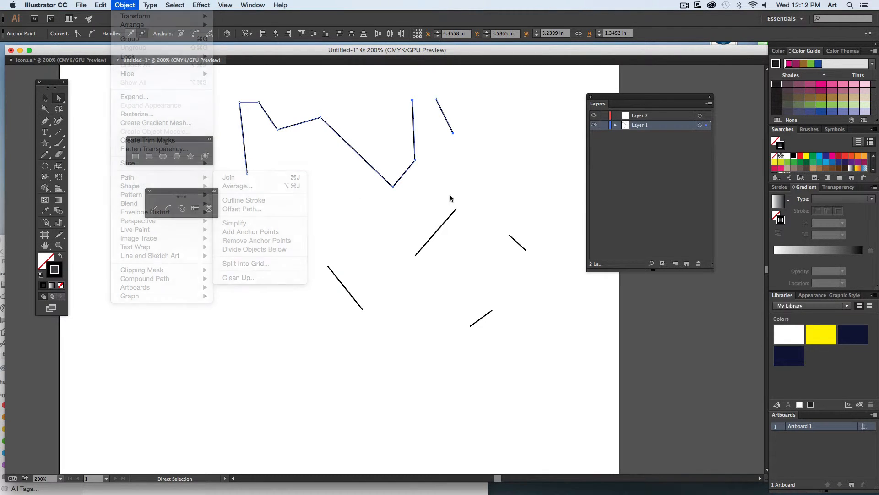
pyautogui.click(499, 166)
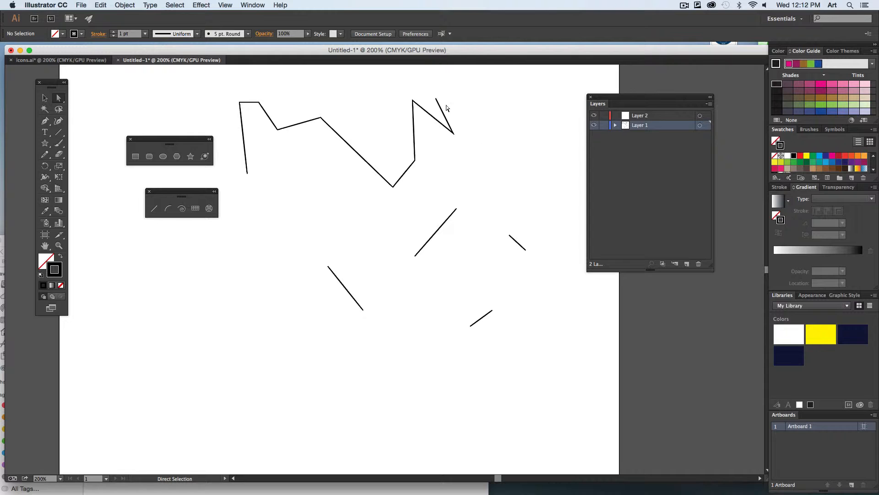
# Step: Join the path's free end anchor at about X 5.71 in, Y 2.91 in to the upper end of the slanted line below the zigzag
pyautogui.click(436, 99)
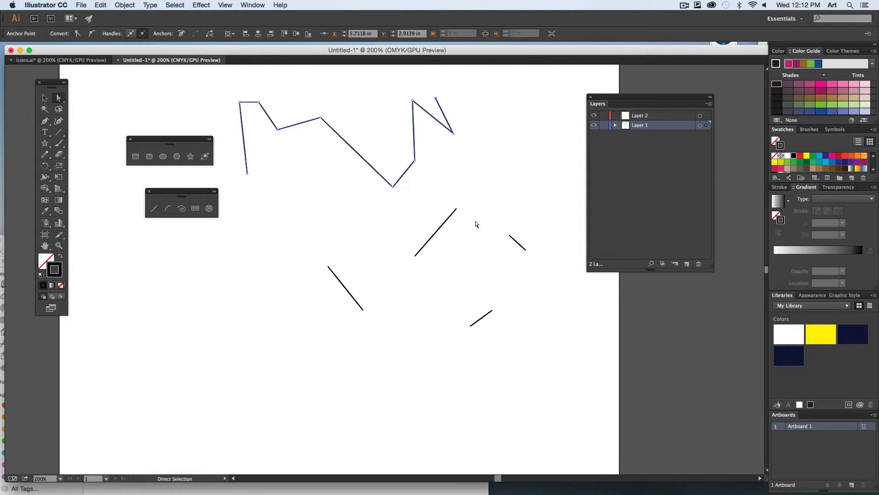
pyautogui.keyDown('shift'); pyautogui.click(328, 266); pyautogui.keyUp('shift')
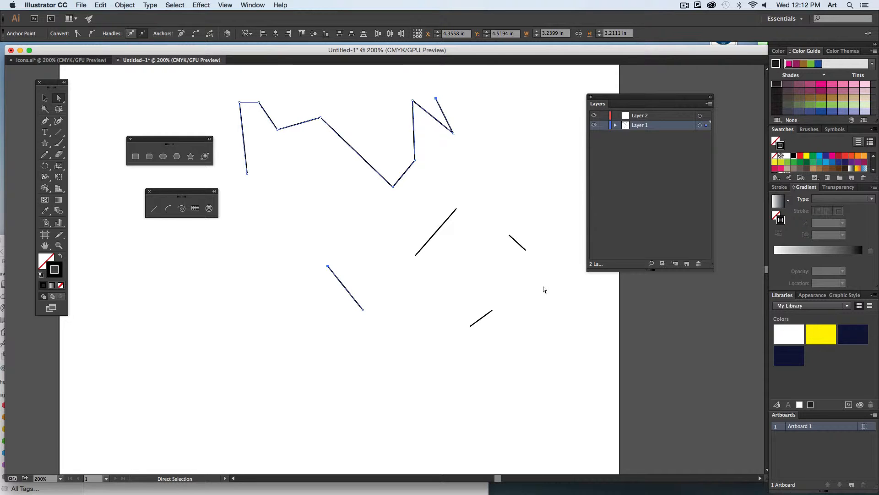
pyautogui.press('v')
pyautogui.press('a')
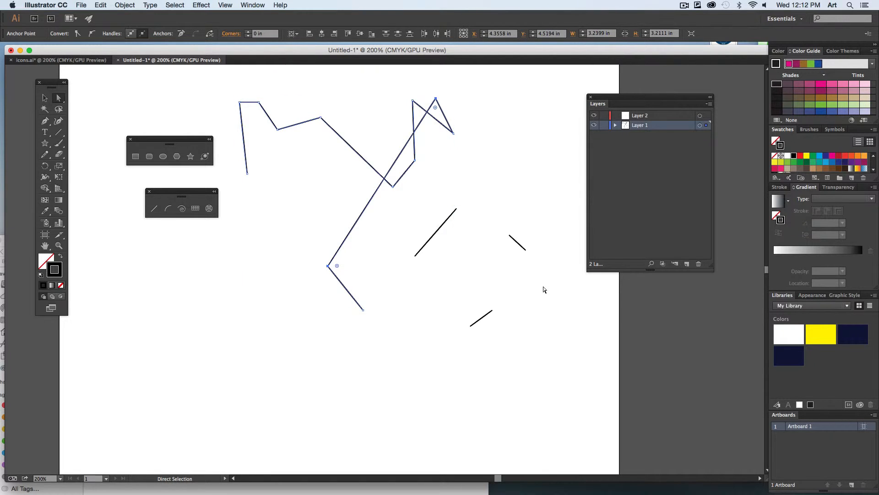
pyautogui.click(499, 276)
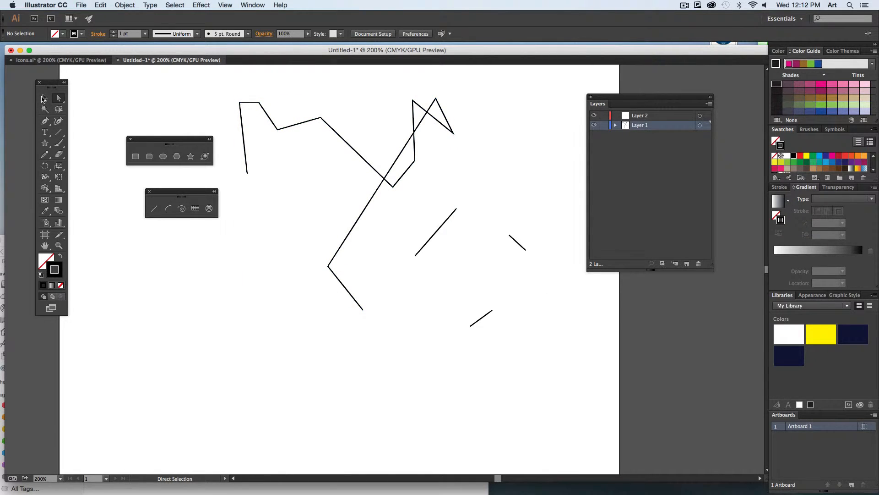
# Step: Reshape the joined path by moving its crossing segments, corner anchors and lower end point so that the path no longer crosses itself
pyautogui.moveTo(376, 200); pyautogui.dragTo(415, 226)
pyautogui.moveTo(454, 134); pyautogui.dragTo(383, 116)
pyautogui.moveTo(475, 122); pyautogui.dragTo(452, 151)
pyautogui.moveTo(364, 311); pyautogui.dragTo(378, 321)
pyautogui.click(397, 332)
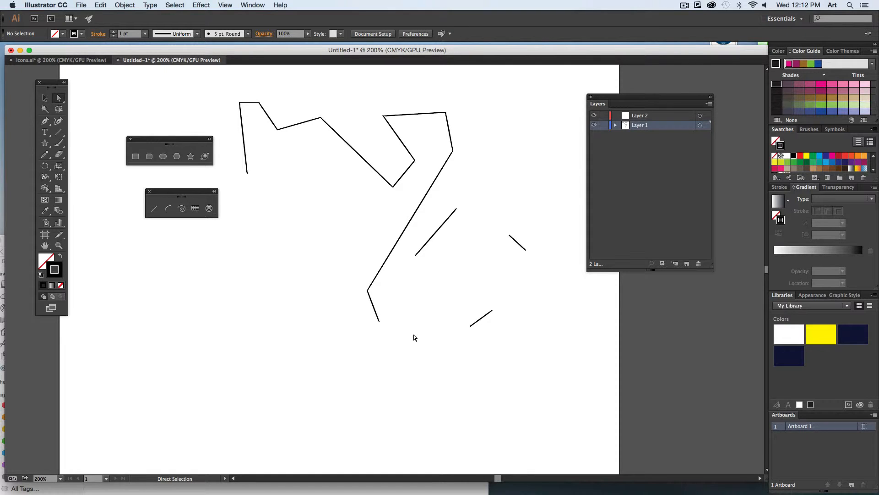
# Step: Select the joined path and all remaining loose lines on the artboard and delete them
pyautogui.click(119, 5)
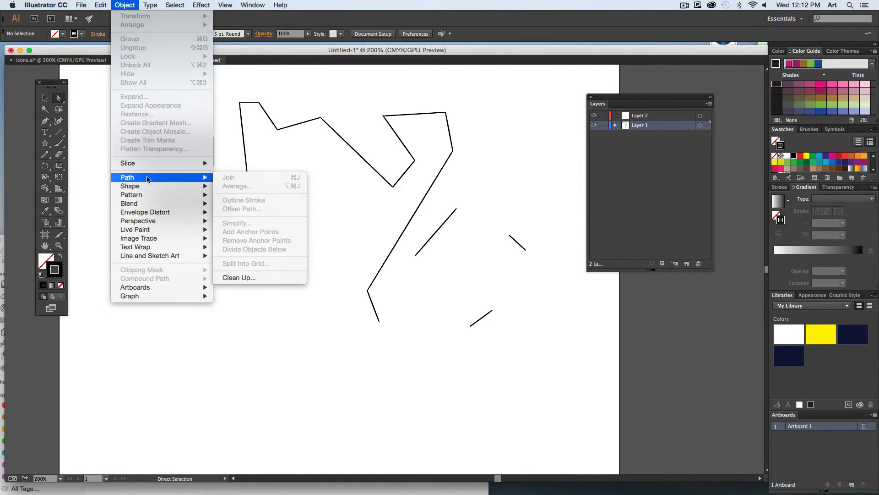
pyautogui.click(127, 2)
pyautogui.click(44, 100)
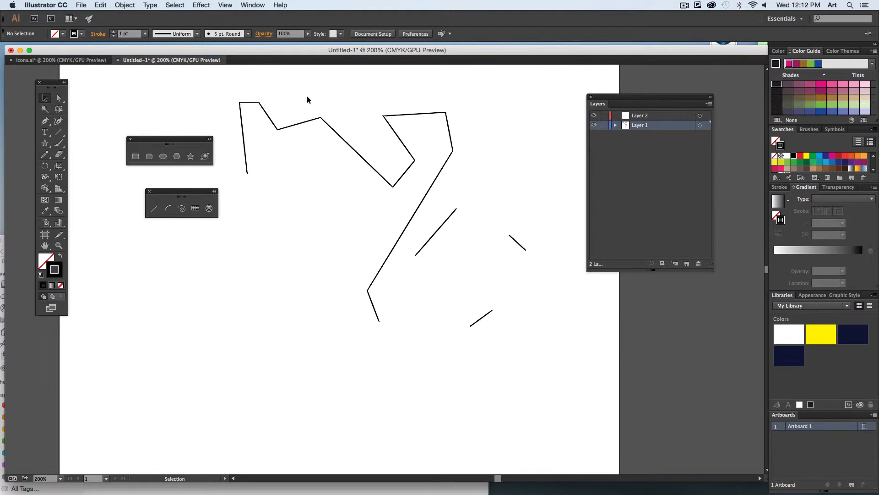
pyautogui.moveTo(306, 95); pyautogui.dragTo(549, 373)
pyautogui.press('Delete')
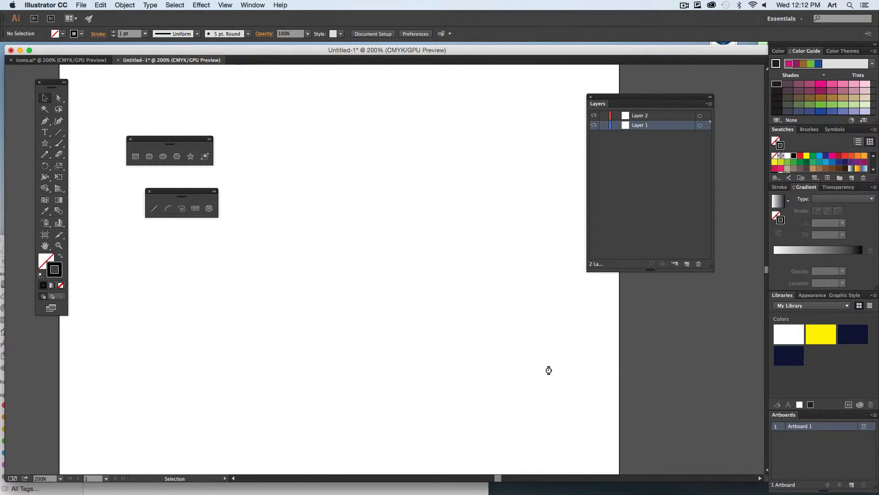
# Step: Draw a face circle about 2.33 in wide with two small eye circles inside, the right one about 0.45 in wide
pyautogui.click(163, 157)
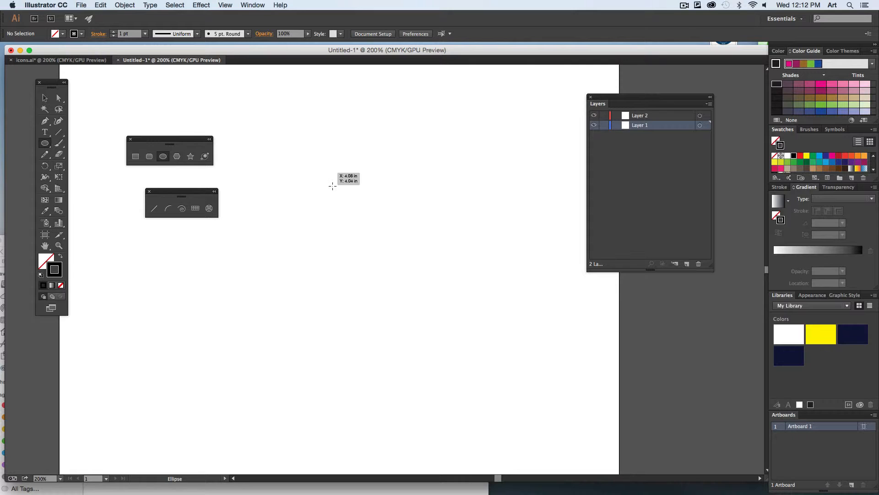
pyautogui.moveTo(328, 173); pyautogui.dragTo(482, 326)
pyautogui.moveTo(362, 206); pyautogui.dragTo(396, 240)
pyautogui.moveTo(422, 211); pyautogui.dragTo(452, 241)
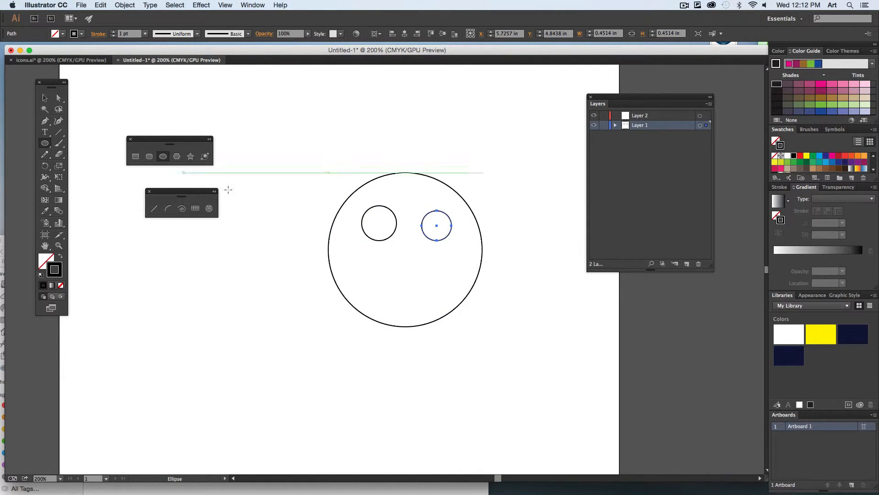
# Step: Draw an arc about 0.71 by 0.64 in below the eyes and rotate it into a smiling mouth
pyautogui.click(168, 208)
pyautogui.moveTo(373, 265); pyautogui.dragTo(420, 307)
pyautogui.press('v')
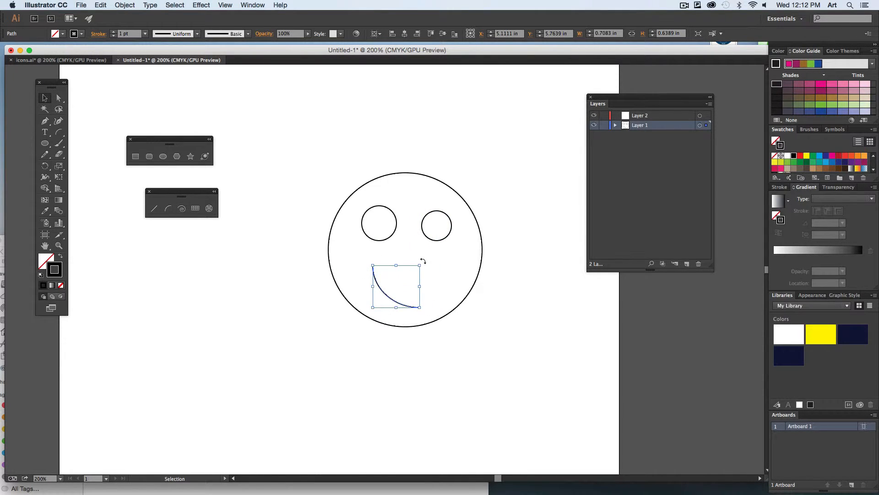
pyautogui.moveTo(422, 261); pyautogui.dragTo(428, 300)
pyautogui.click(502, 342)
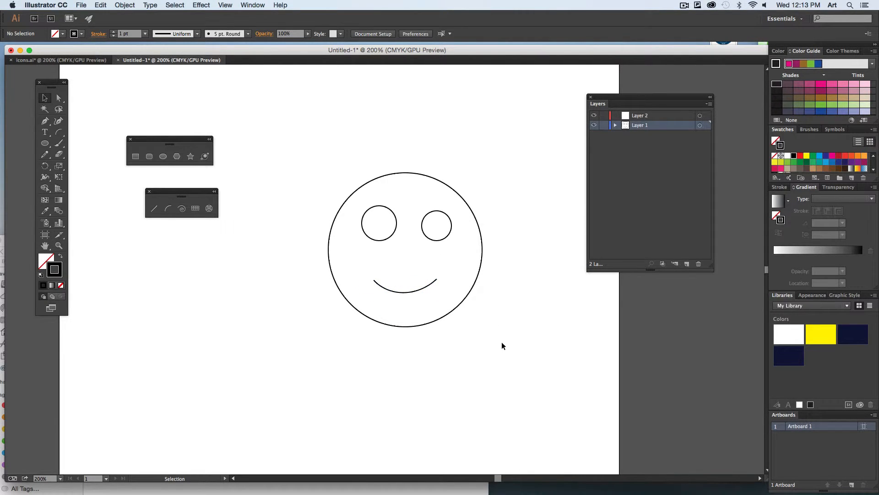
# Step: Fill the large face circle with the orange swatch
pyautogui.moveTo(485, 327); pyautogui.dragTo(477, 271)
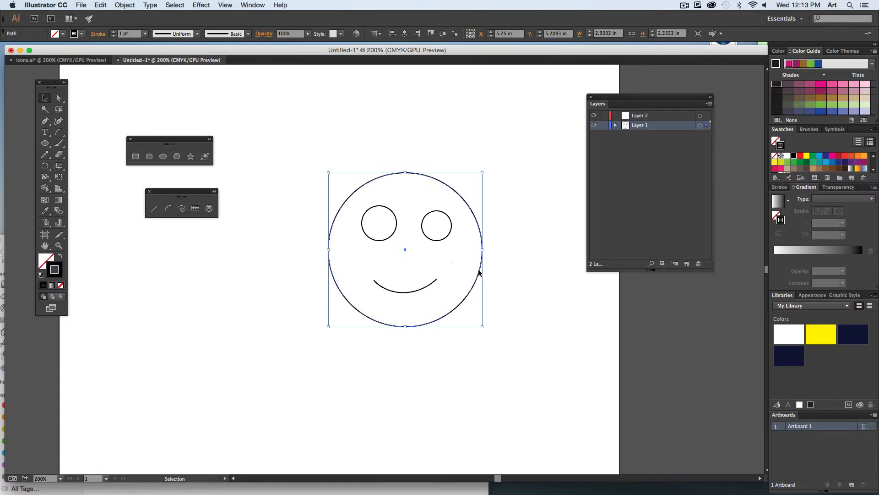
pyautogui.press('x')
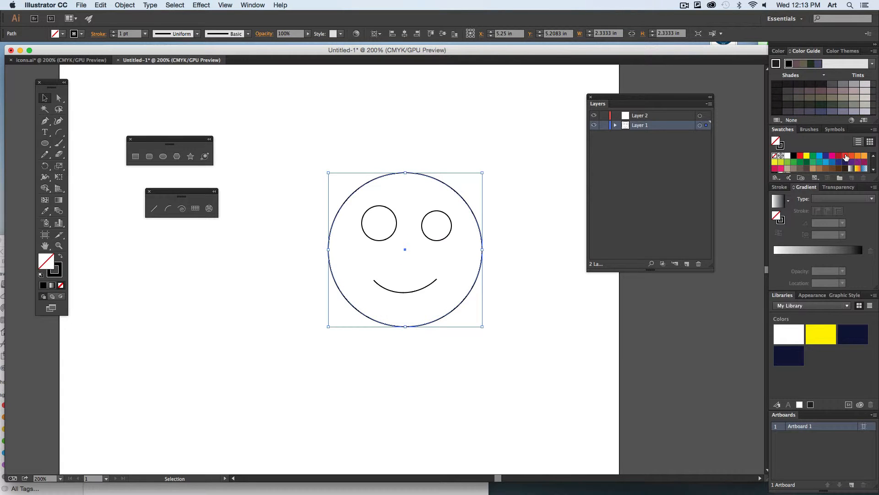
pyautogui.click(864, 156)
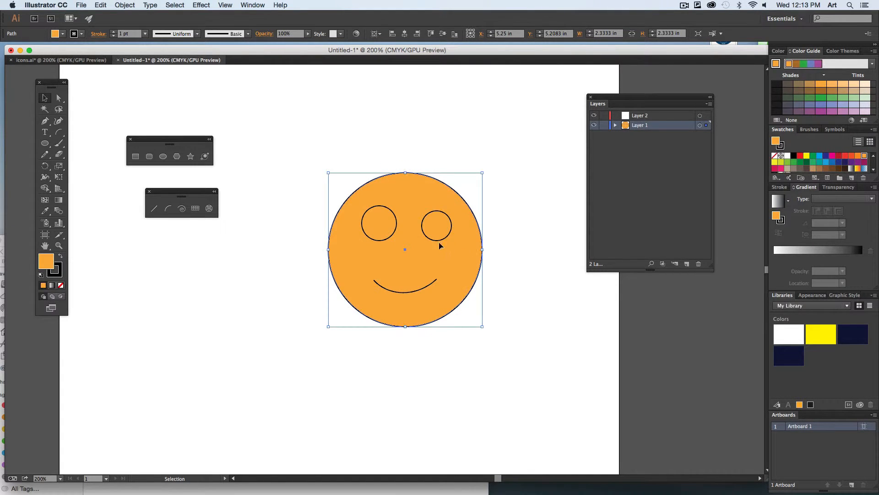
# Step: Swap fill and stroke on both eye circles to make them solid black without an outline
pyautogui.click(428, 241)
pyautogui.keyDown('shift'); pyautogui.click(392, 238); pyautogui.keyUp('shift')
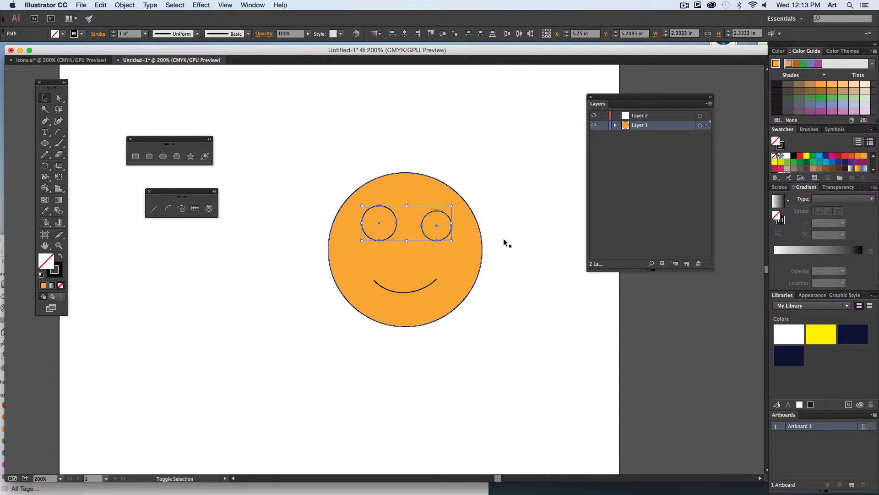
pyautogui.hotkey('shift', 'x')
pyautogui.click(639, 332)
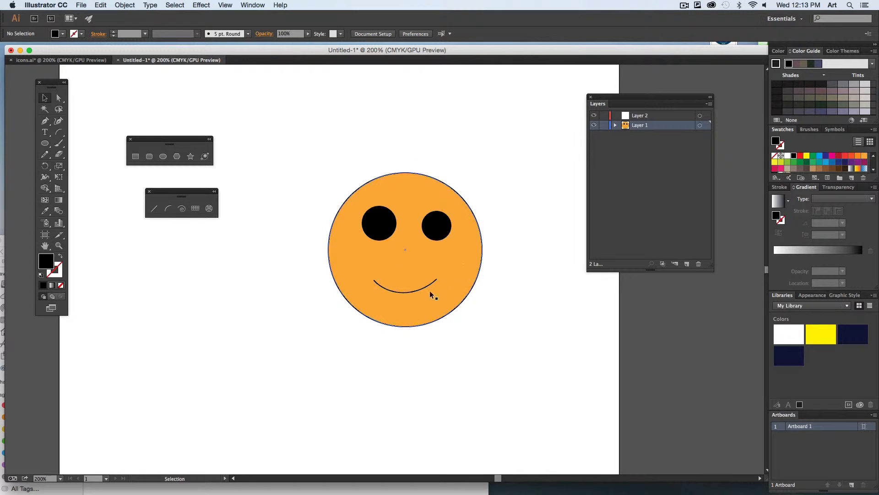
# Step: Shift the face circle slightly down, and move all the smiley parts together to about X 4.32 in, Y 4.58 in
pyautogui.moveTo(463, 284)
pyautogui.mouseDown()
pyautogui.moveTo(296, 312)
pyautogui.moveTo(480, 270)
pyautogui.moveTo(459, 260)
pyautogui.moveTo(459, 280)
pyautogui.mouseUp()
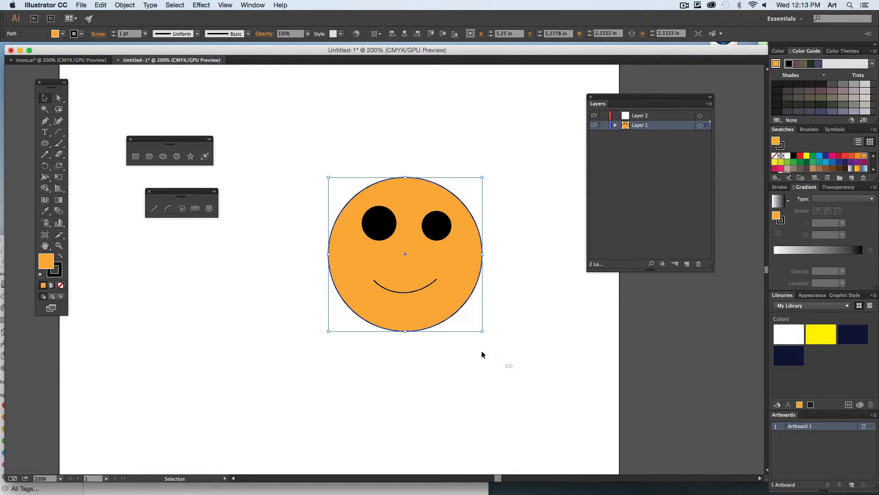
pyautogui.moveTo(510, 366); pyautogui.dragTo(320, 175)
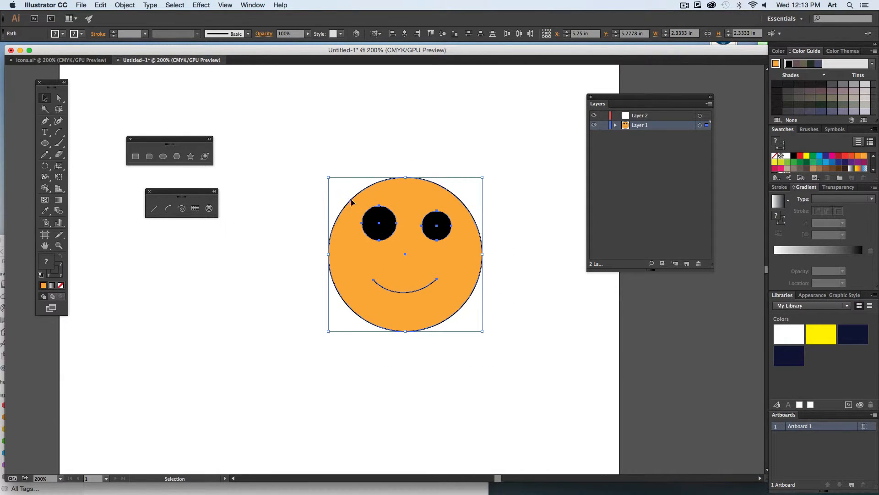
pyautogui.moveTo(412, 221); pyautogui.dragTo(301, 278)
pyautogui.moveTo(359, 295); pyautogui.dragTo(399, 211)
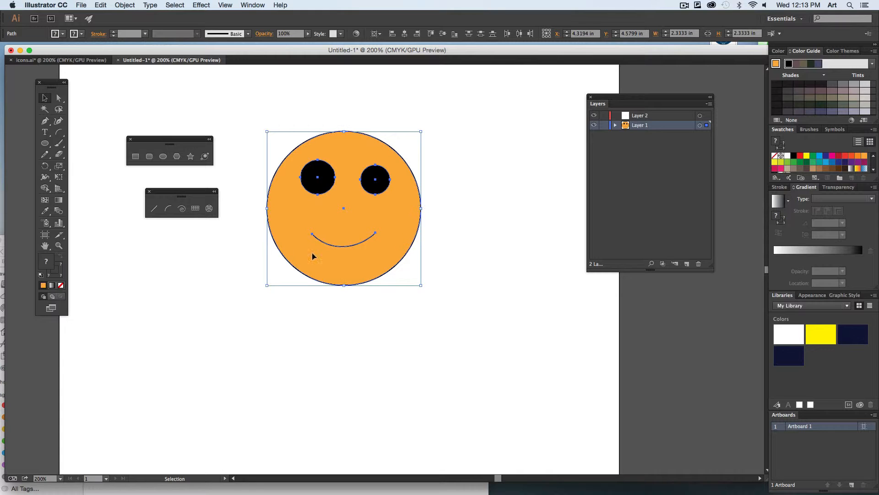
pyautogui.click(461, 211)
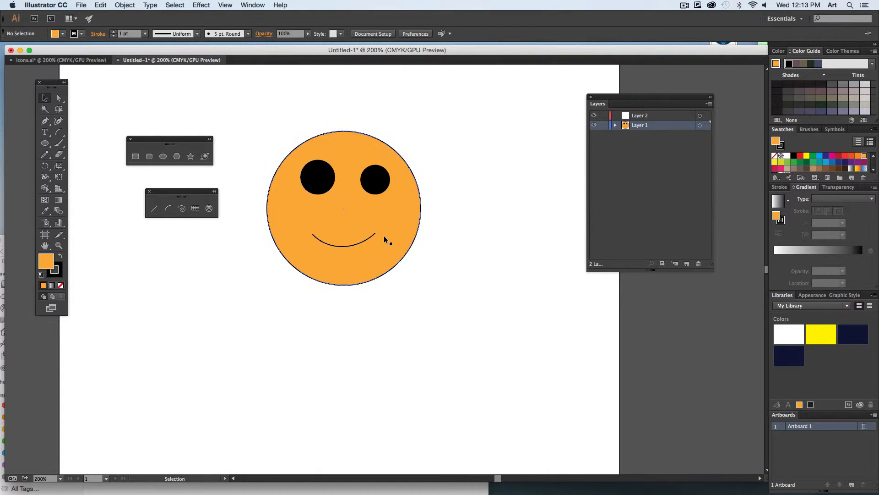
# Step: Select the face circle, both eyes and the mouth and group them into one object
pyautogui.click(384, 255)
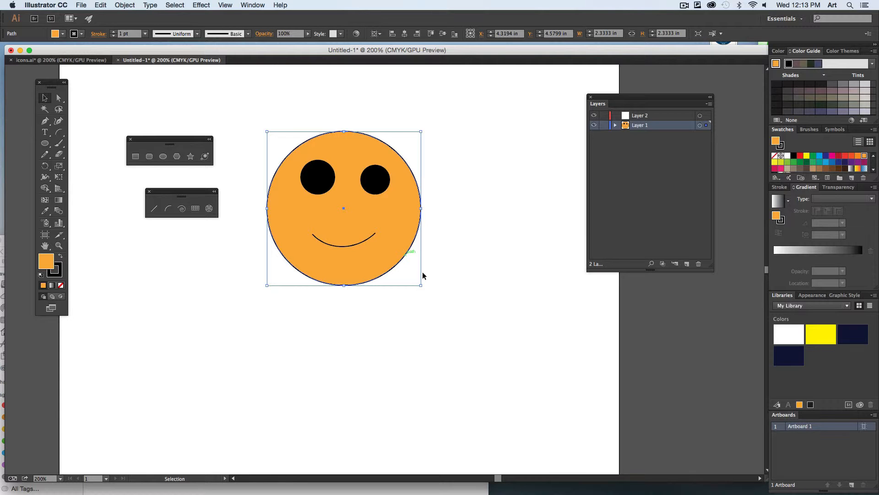
pyautogui.moveTo(422, 298); pyautogui.dragTo(303, 147)
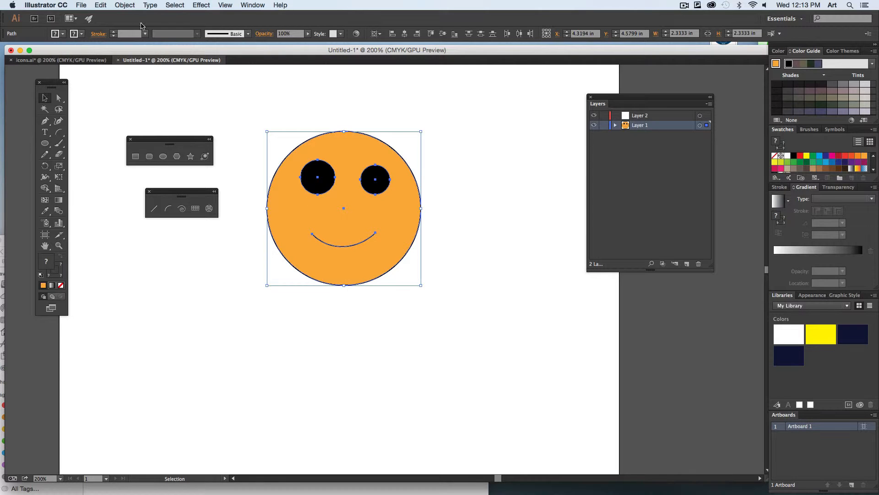
pyautogui.click(125, 5)
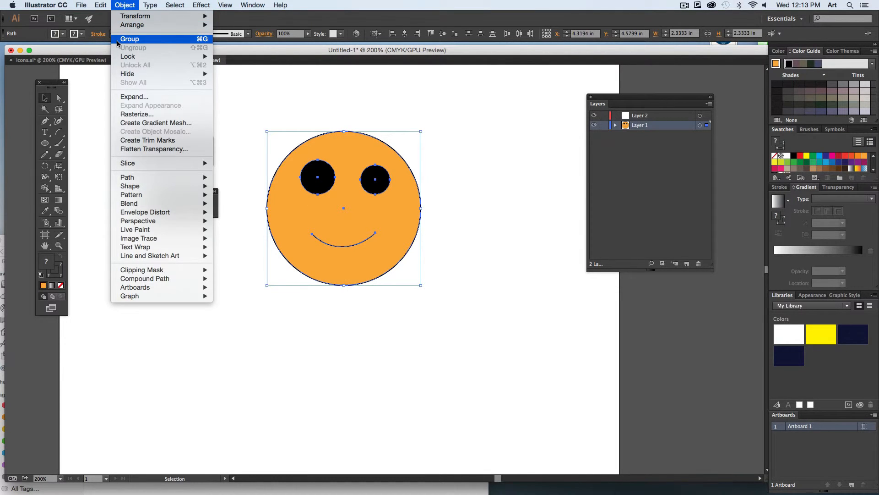
pyautogui.click(204, 39)
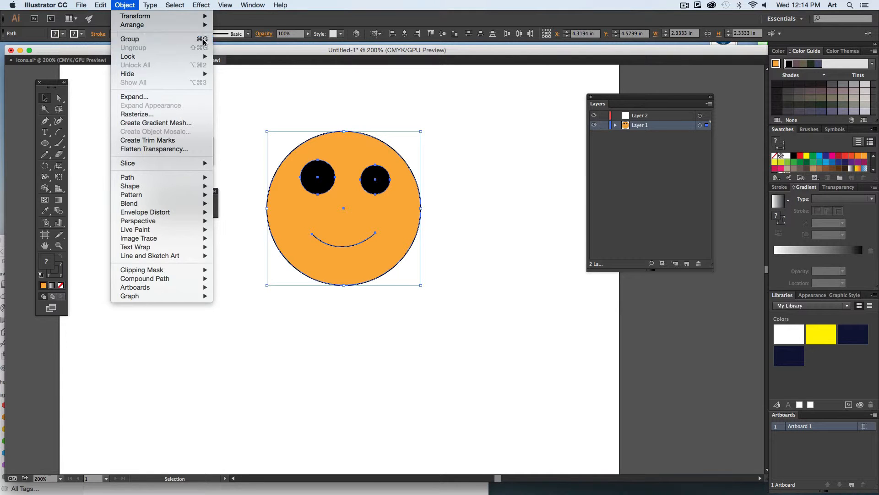
pyautogui.click(508, 156)
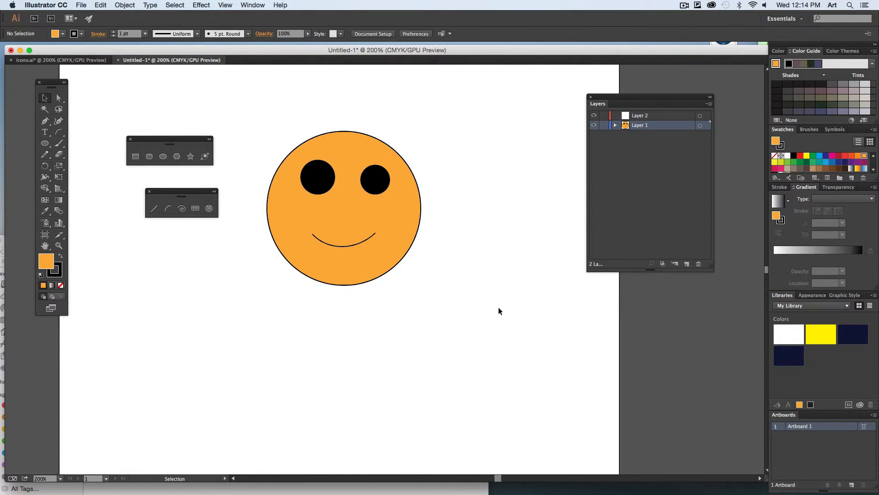
# Step: Move the grouped smiley and duplicate it to make four smileys arranged two by two on the artboard
pyautogui.click(344, 219)
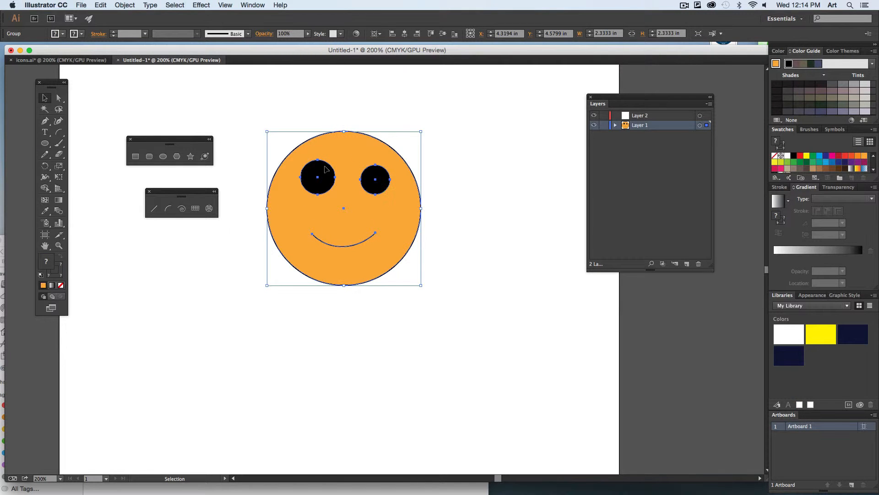
pyautogui.moveTo(357, 215); pyautogui.dragTo(314, 178)
pyautogui.moveTo(319, 195); pyautogui.dragTo(535, 363)
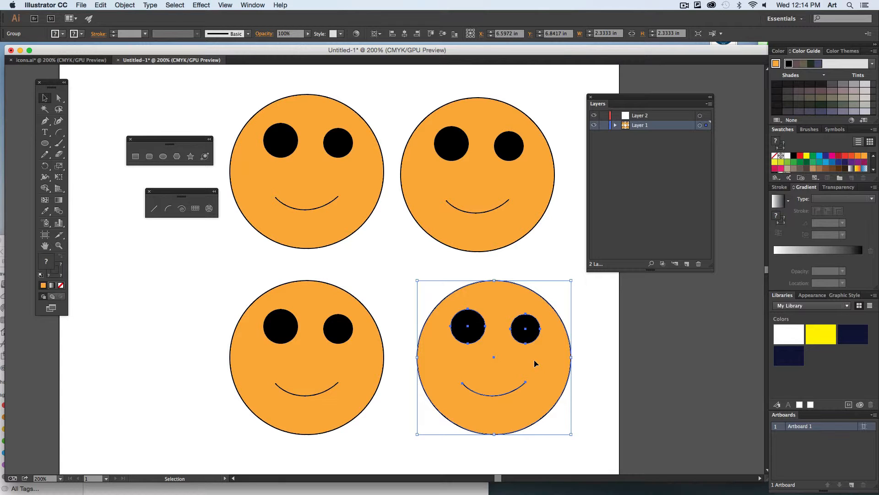
# Step: Expand Layer 1 and its topmost group to examine how the grouped paths are listed
pyautogui.click(615, 125)
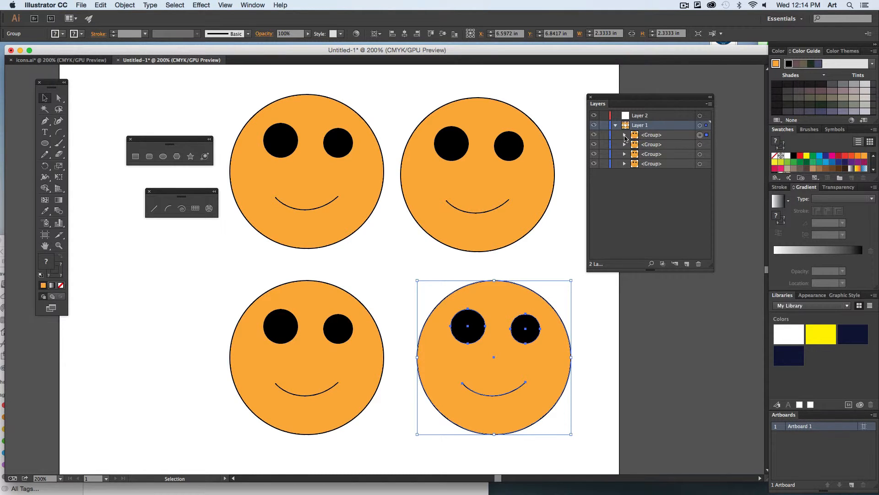
pyautogui.click(656, 137)
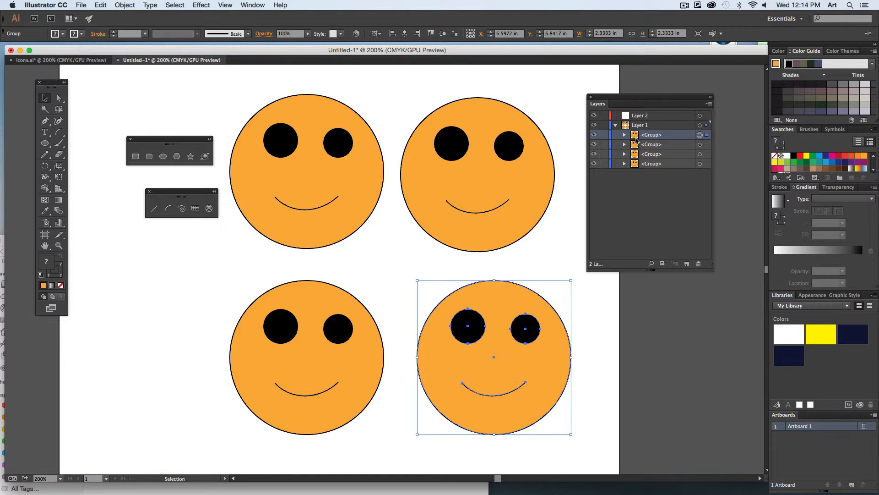
pyautogui.click(624, 135)
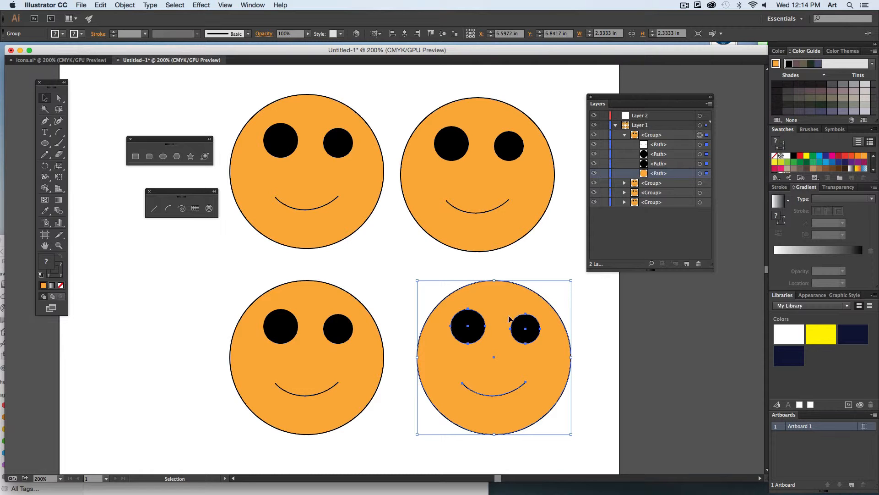
# Step: Delete three of the four smileys and move the remaining one to about X 5.26 in, Y 4.40 in
pyautogui.moveTo(477, 314); pyautogui.dragTo(443, 291)
pyautogui.moveTo(455, 289); pyautogui.dragTo(490, 309)
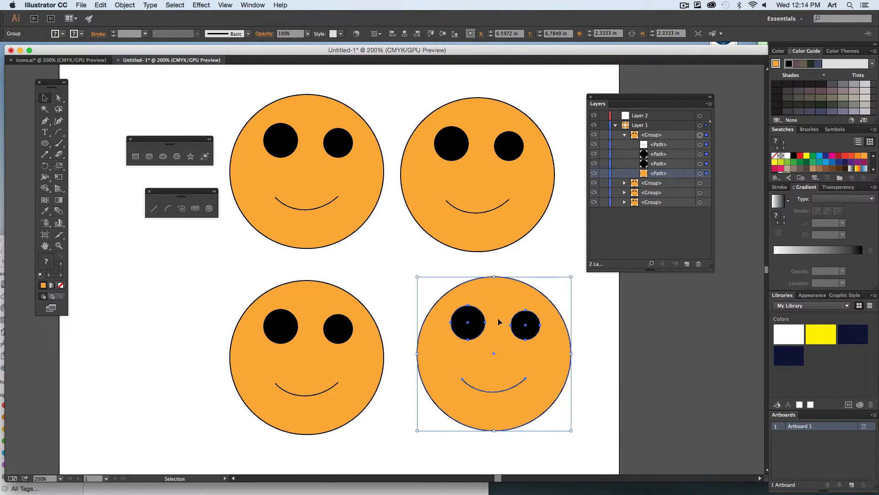
pyautogui.press('Delete')
pyautogui.click(337, 315)
pyautogui.press('Delete')
pyautogui.click(526, 186)
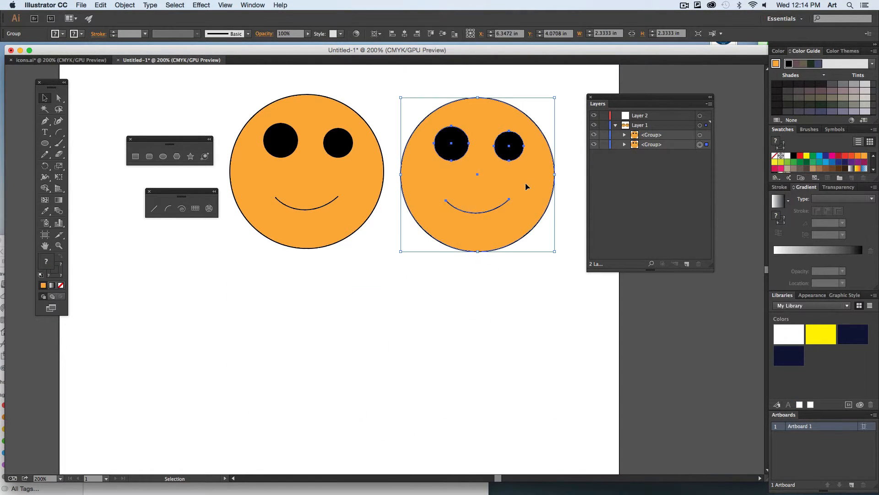
pyautogui.press('Delete')
pyautogui.moveTo(382, 177); pyautogui.dragTo(482, 201)
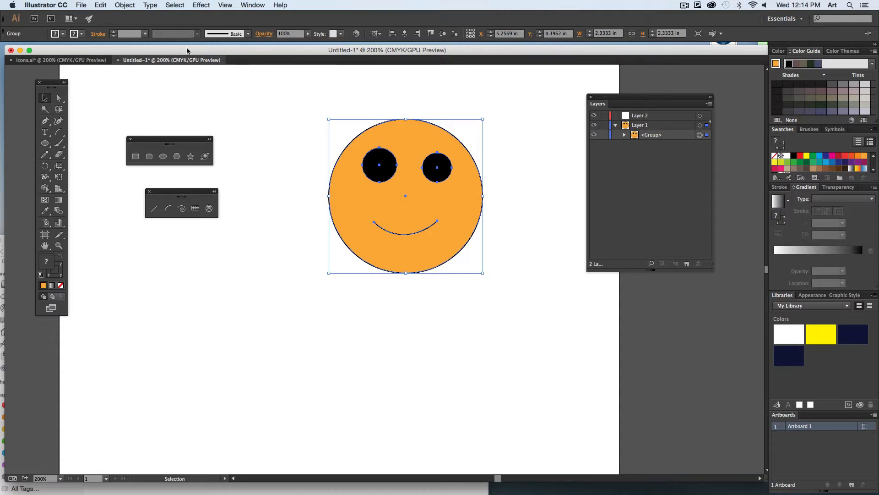
# Step: Ungroup the smiley and move its face circle and right eye independently of the other parts
pyautogui.click(120, 5)
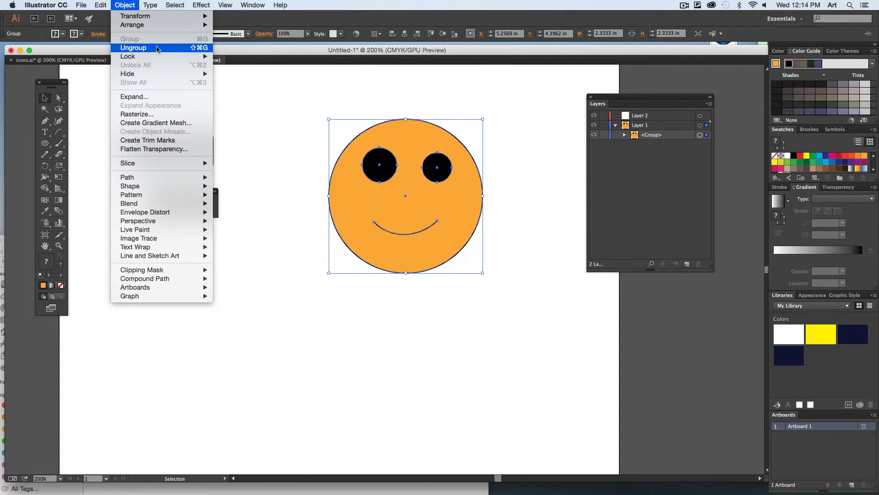
pyautogui.click(185, 49)
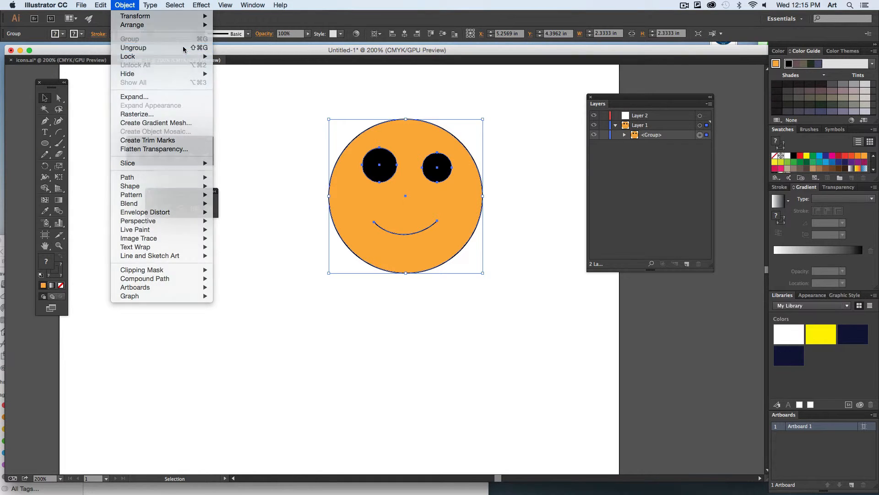
pyautogui.click(510, 142)
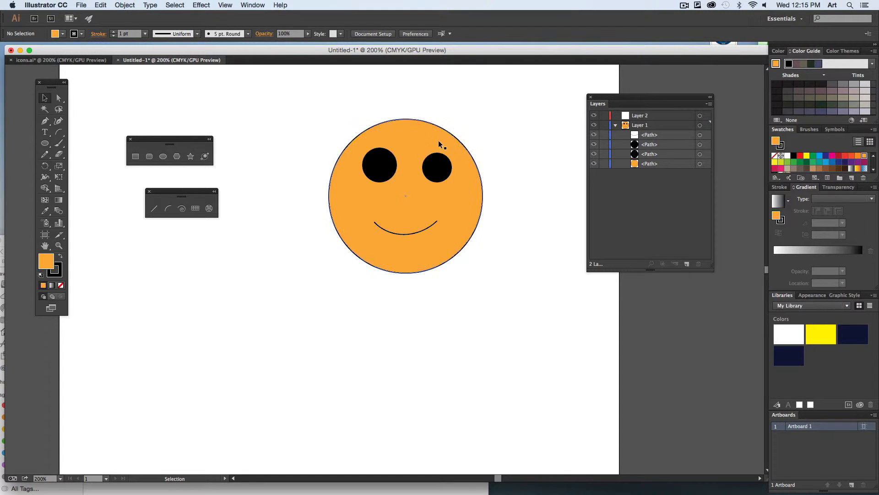
pyautogui.moveTo(418, 141); pyautogui.dragTo(530, 172)
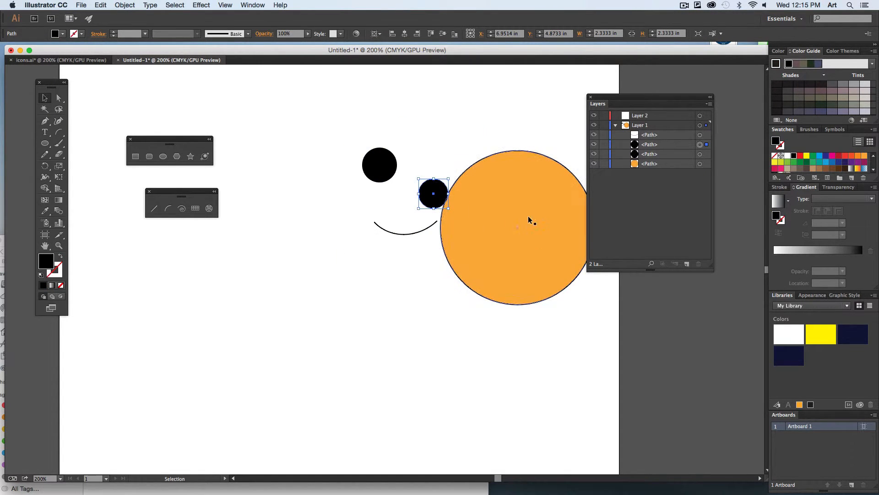
pyautogui.moveTo(530, 220); pyautogui.dragTo(414, 201)
pyautogui.click(521, 311)
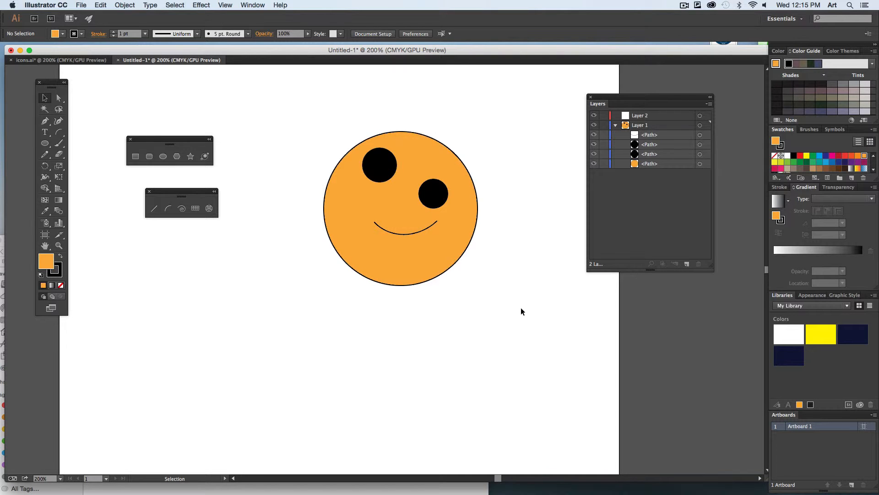
# Step: Delete all the smiley artwork and draw an orange circle on the empty artboard
pyautogui.press('super+a')
pyautogui.press('Delete')
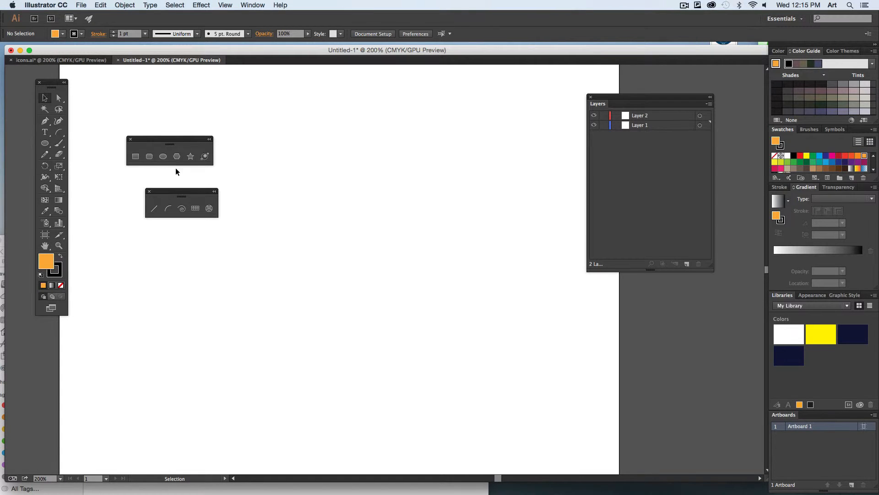
pyautogui.click(163, 156)
pyautogui.moveTo(282, 148); pyautogui.dragTo(420, 286)
pyautogui.keyDown('super'); pyautogui.click(442, 200); pyautogui.keyUp('super')
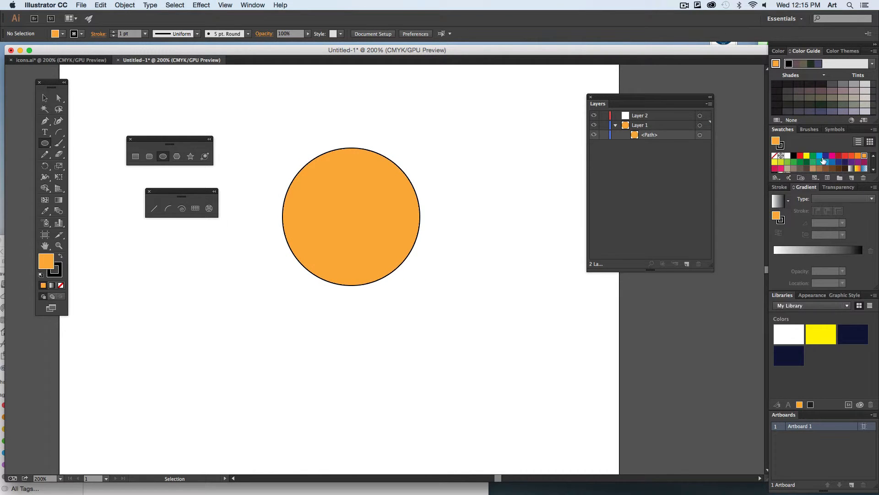
# Step: Draw a dark red hexagon about 2.3 by 1.99 in overlapping the orange circle's upper right part
pyautogui.click(839, 155)
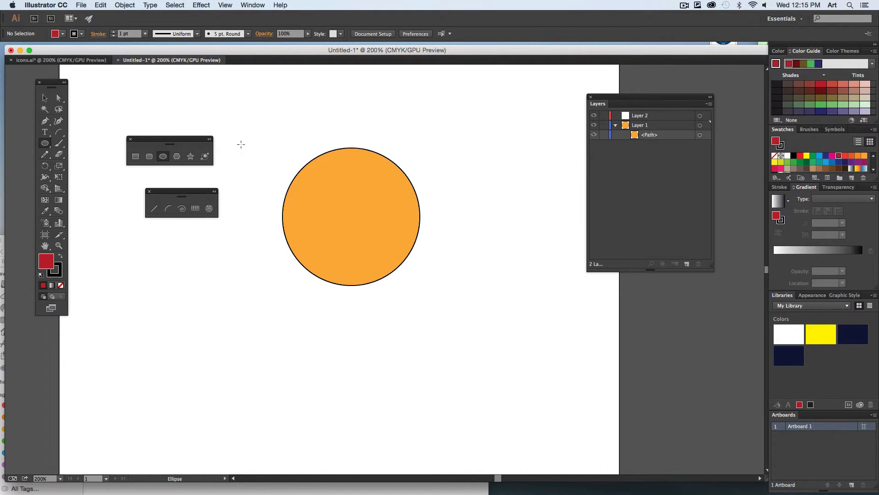
pyautogui.click(177, 156)
pyautogui.moveTo(414, 156); pyautogui.dragTo(490, 237)
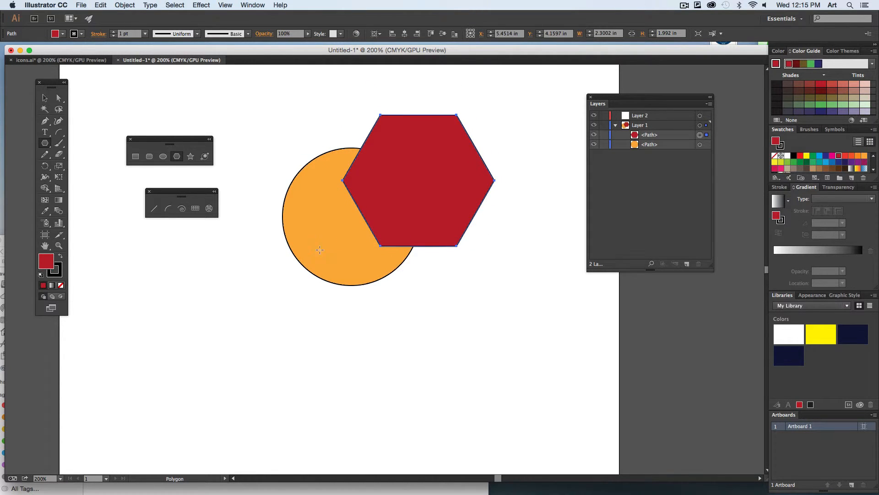
# Step: Reposition the orange circle and the red hexagon slightly so that the hexagon partly overlaps the circle
pyautogui.click(45, 98)
pyautogui.moveTo(318, 173); pyautogui.dragTo(315, 205)
pyautogui.click(389, 311)
pyautogui.click(464, 345)
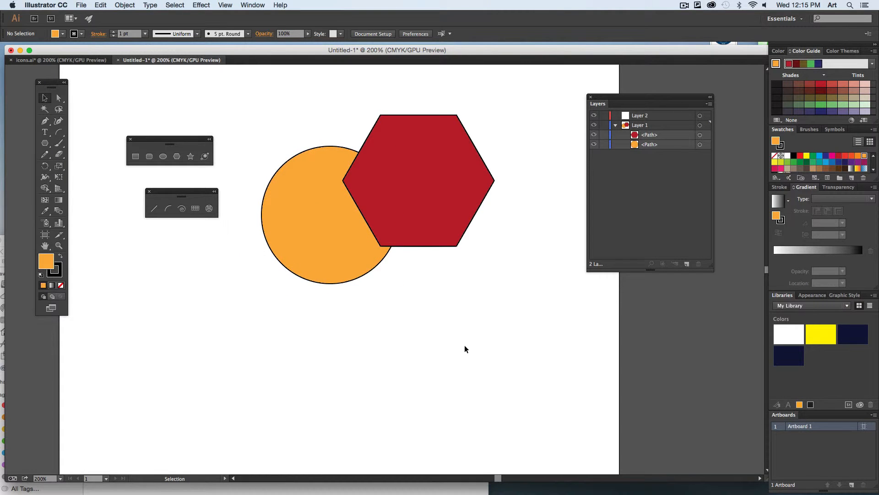
pyautogui.moveTo(331, 254)
pyautogui.mouseDown()
pyautogui.moveTo(348, 241)
pyautogui.moveTo(322, 266)
pyautogui.mouseUp()
pyautogui.moveTo(447, 225); pyautogui.dragTo(434, 237)
pyautogui.click(489, 294)
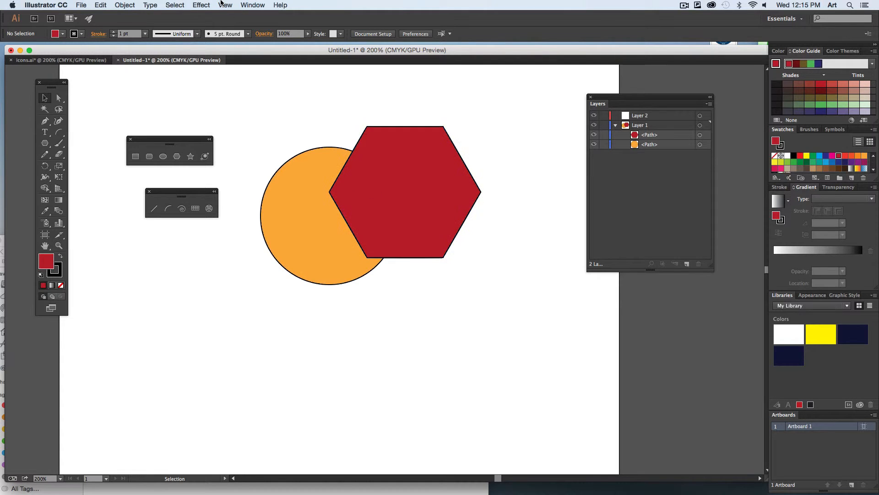
# Step: Show the Pathfinder options for combining shapes
pyautogui.click(249, 5)
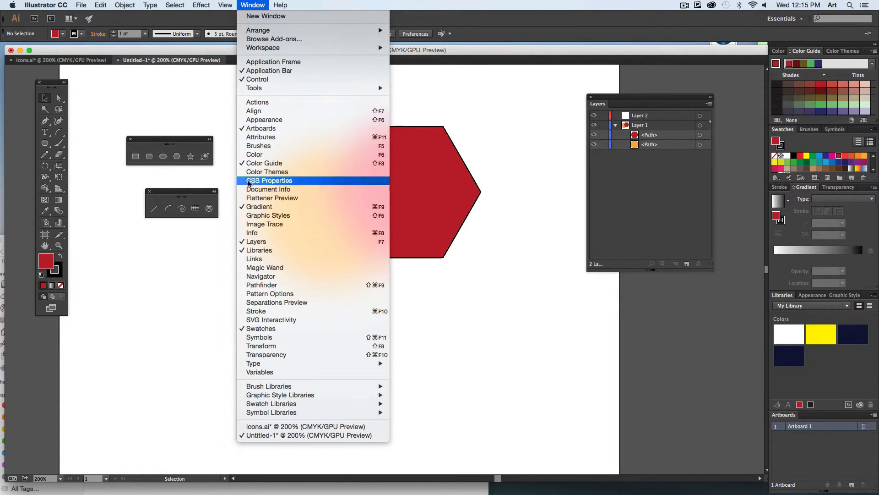
pyautogui.click(271, 286)
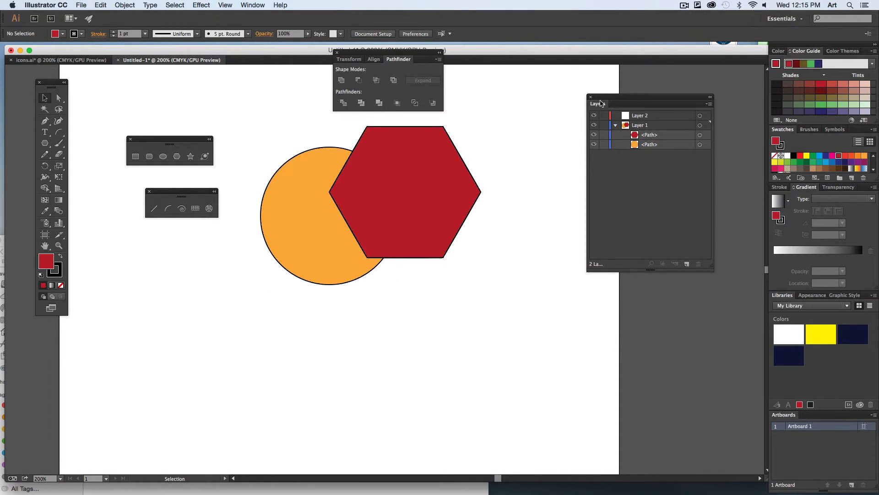
# Step: Dock the Layers panel with the Artboards panel and move the Pathfinder panel clear of the two shapes
pyautogui.moveTo(413, 58); pyautogui.dragTo(529, 107)
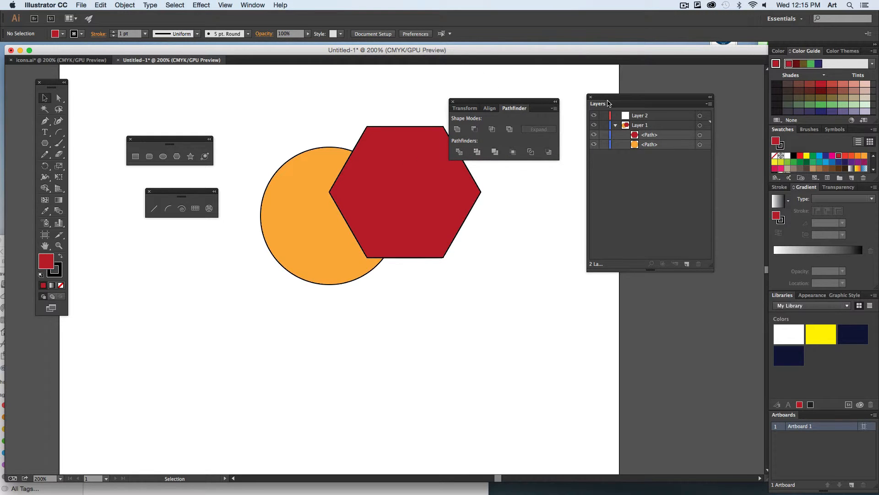
pyautogui.moveTo(609, 103); pyautogui.dragTo(808, 414)
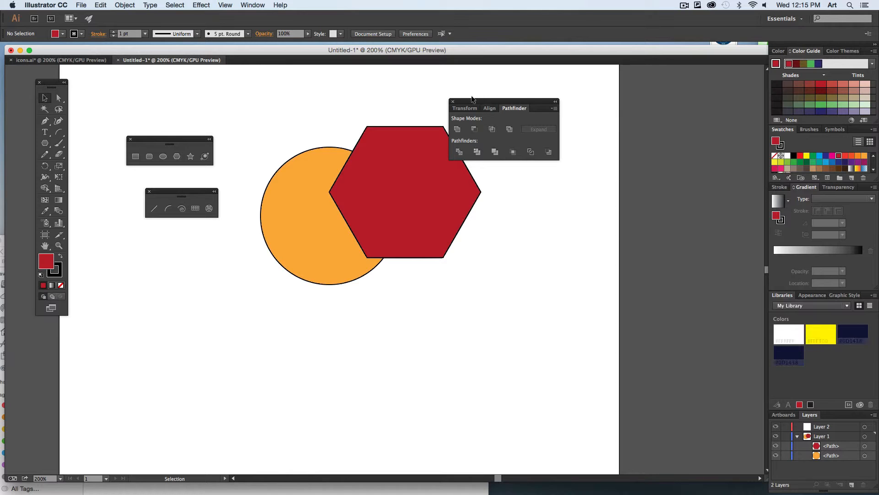
pyautogui.moveTo(474, 100); pyautogui.dragTo(522, 100)
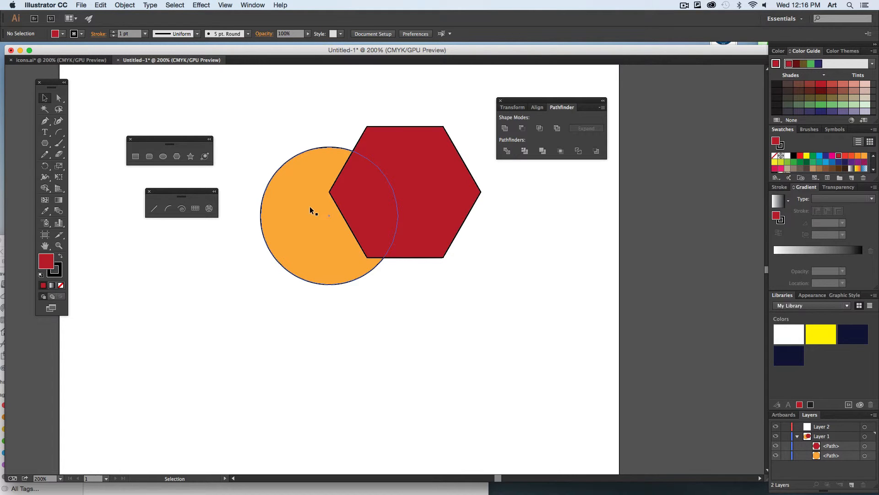
# Step: Move the red hexagon down level with the orange circle's centre, keeping the overlap, and select both shapes
pyautogui.moveTo(434, 189); pyautogui.dragTo(447, 236)
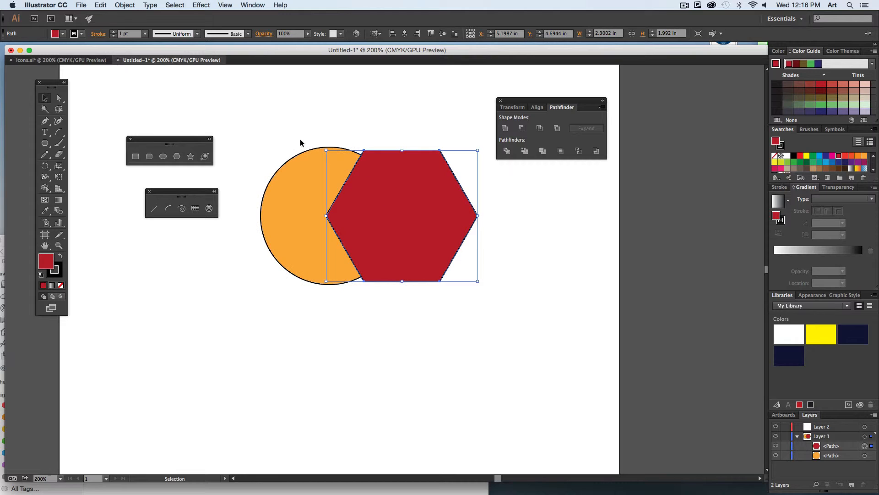
pyautogui.moveTo(334, 149); pyautogui.dragTo(391, 188)
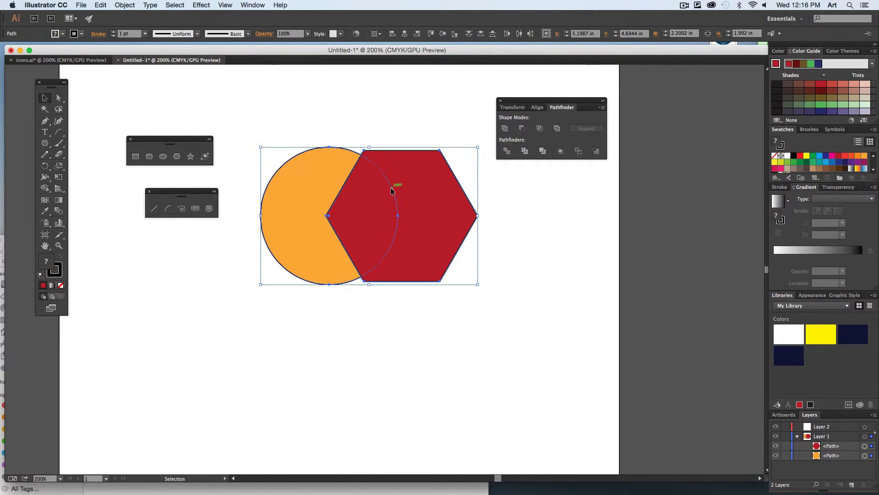
pyautogui.moveTo(500, 105); pyautogui.dragTo(500, 127)
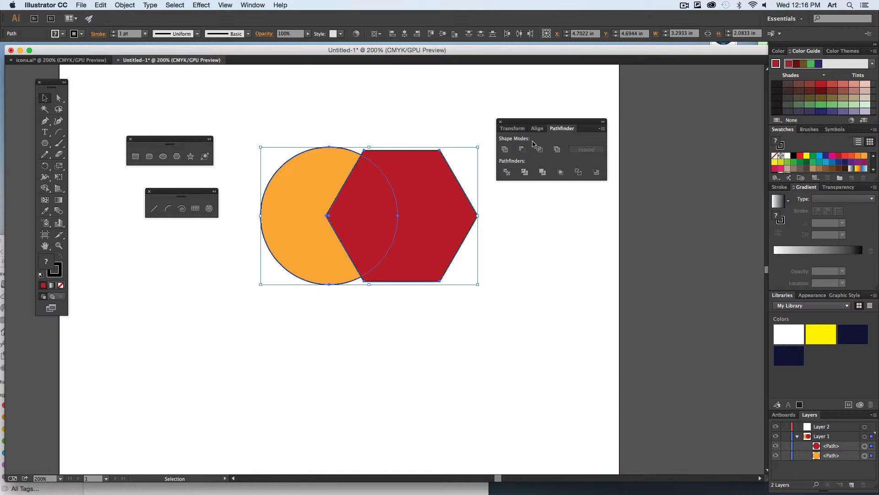
# Step: Try the Unite and Minus Front shape modes on the circle and hexagon, undoing each one
pyautogui.click(504, 150)
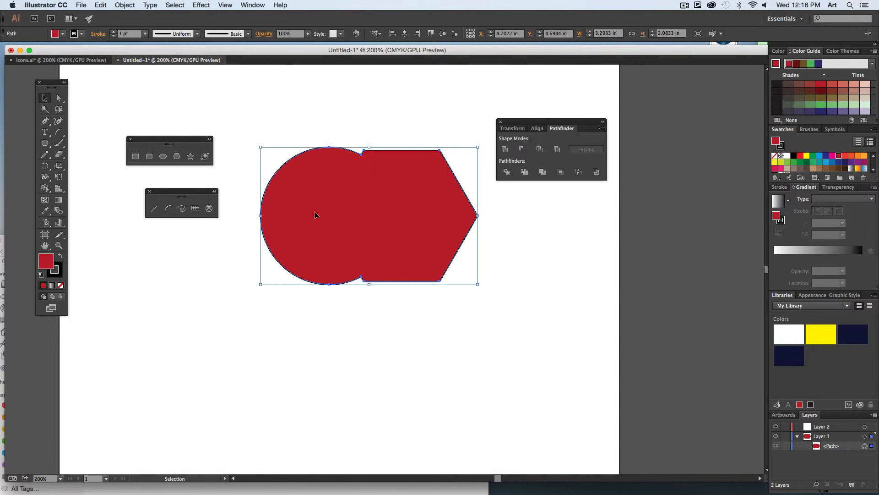
pyautogui.click(380, 121)
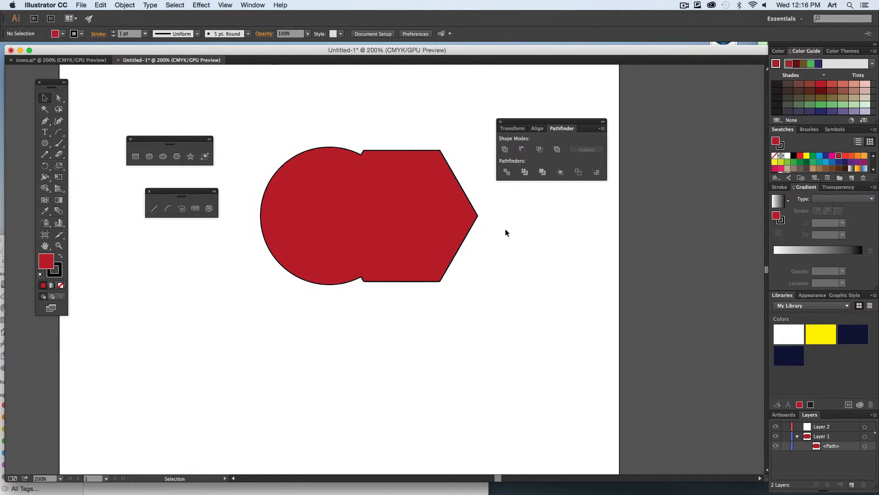
pyautogui.press('super+z')
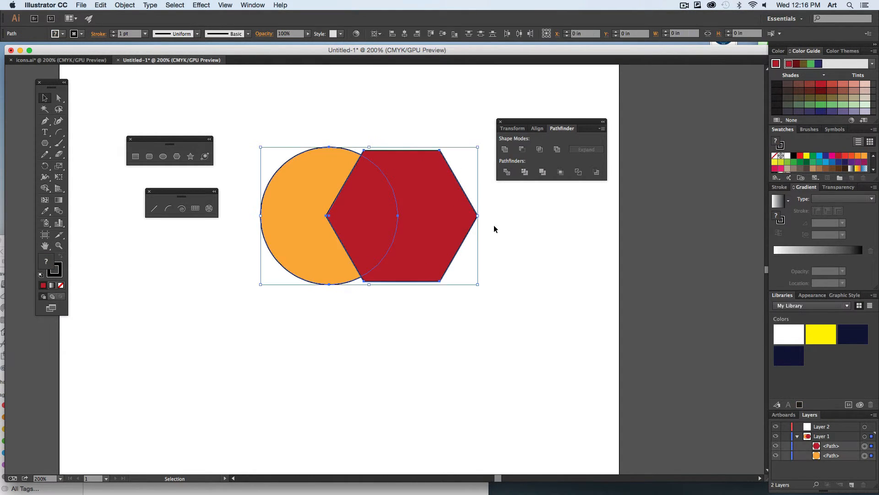
pyautogui.click(522, 149)
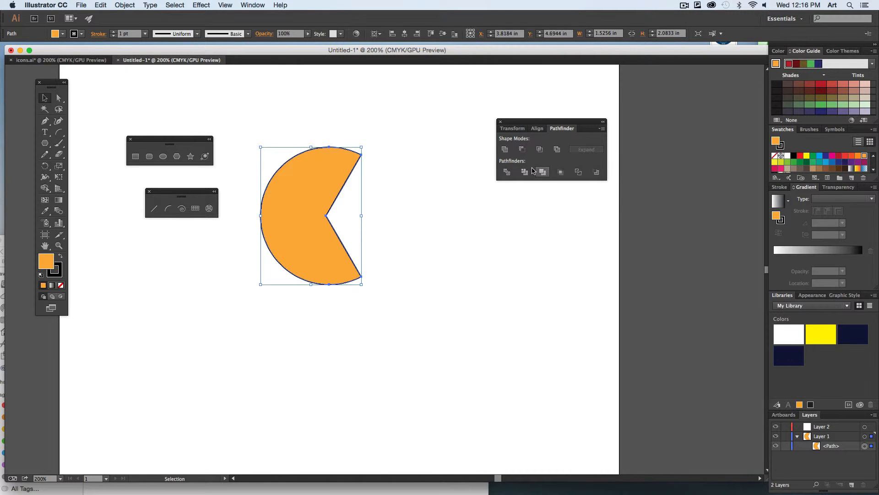
pyautogui.press('super+z')
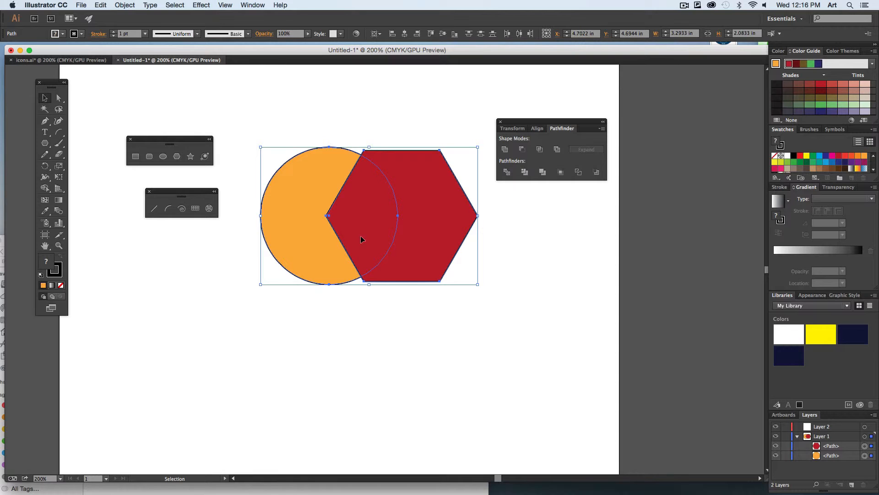
# Step: Intersect the circle and hexagon to keep only their overlap, and delete the resulting shape
pyautogui.click(539, 150)
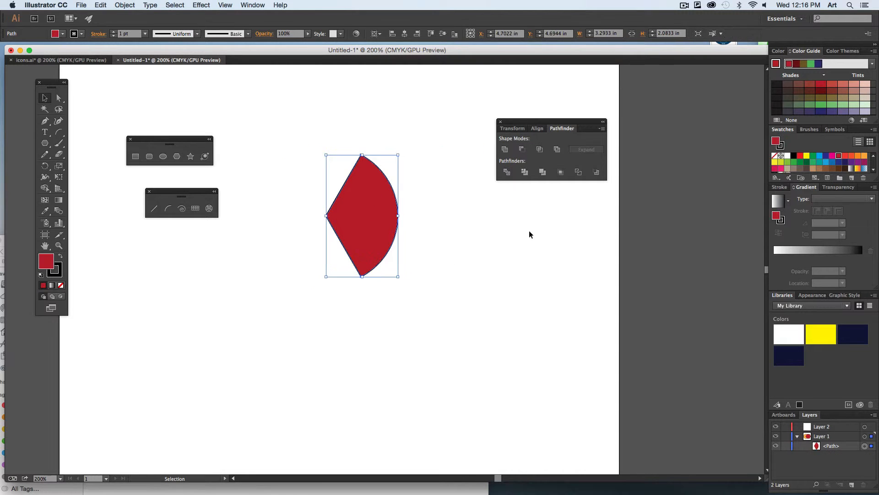
pyautogui.click(516, 250)
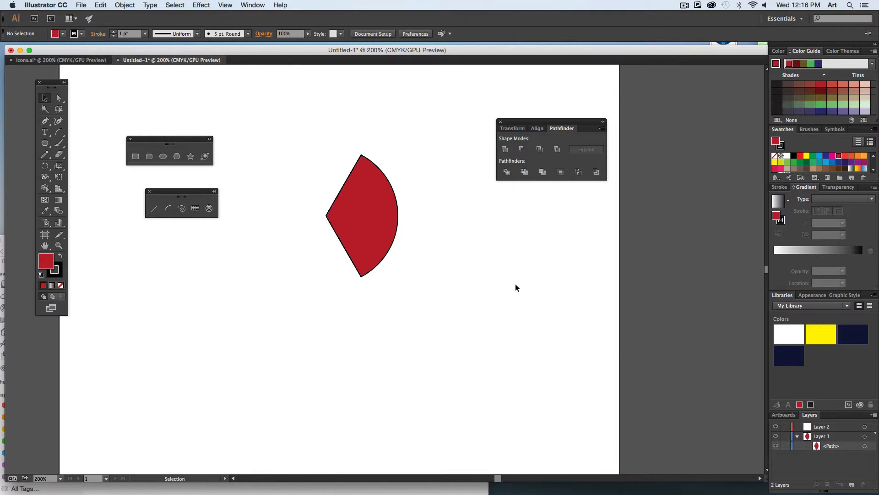
pyautogui.click(393, 227)
pyautogui.press('Delete')
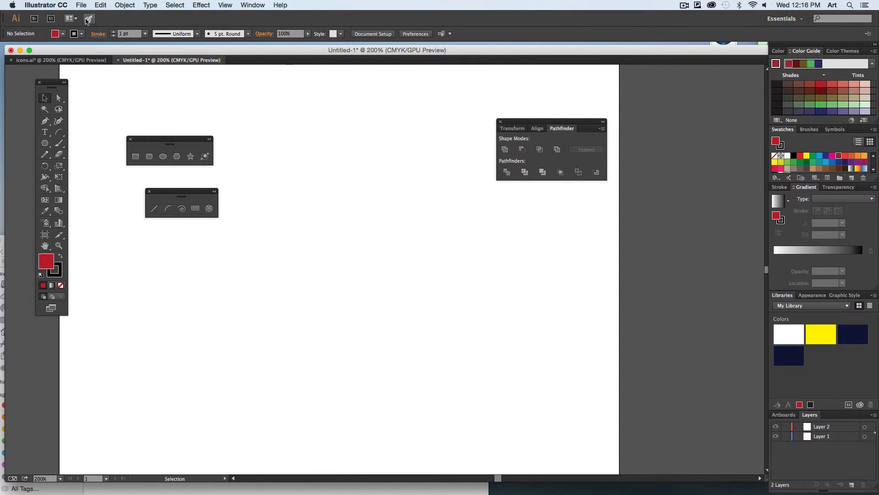
# Step: Place biohazard.tif from the Symbols folder on the empty artboard as a linked image
pyautogui.click(81, 5)
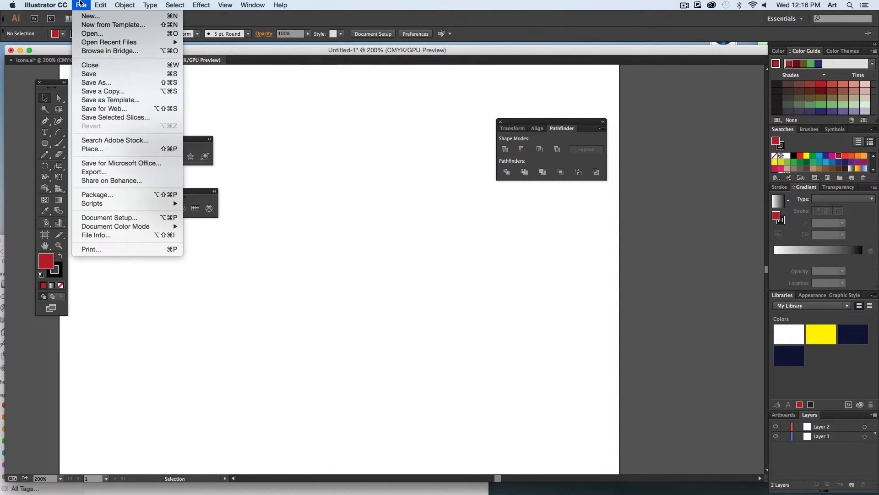
pyautogui.click(87, 150)
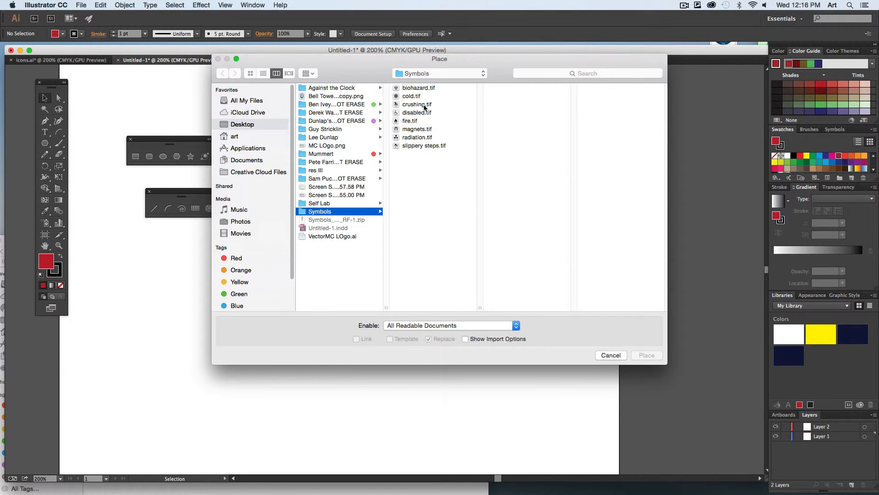
pyautogui.click(419, 88)
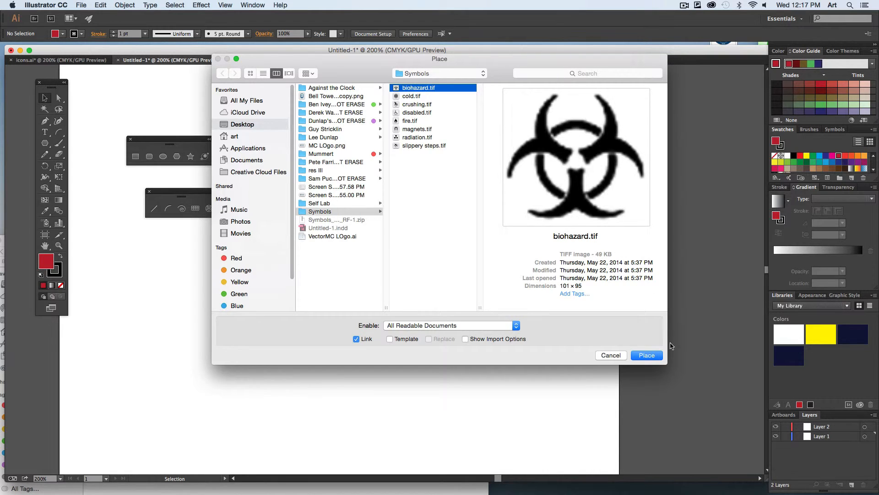
pyautogui.click(646, 356)
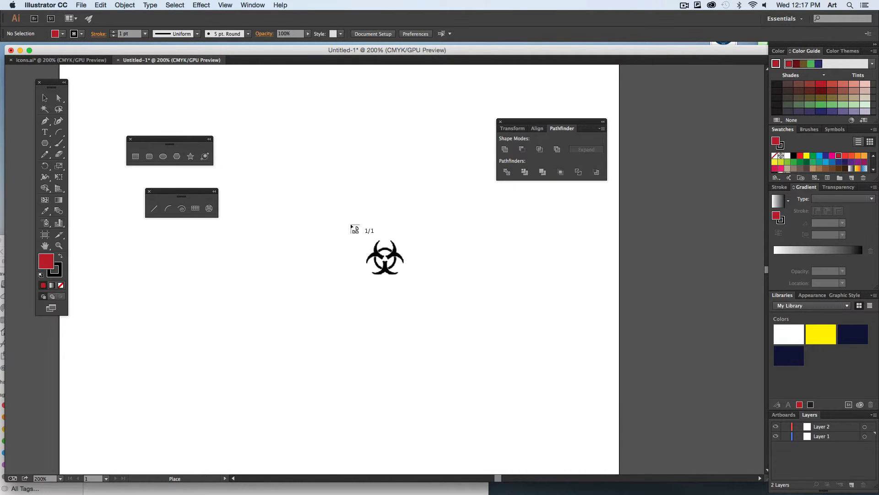
pyautogui.click(346, 226)
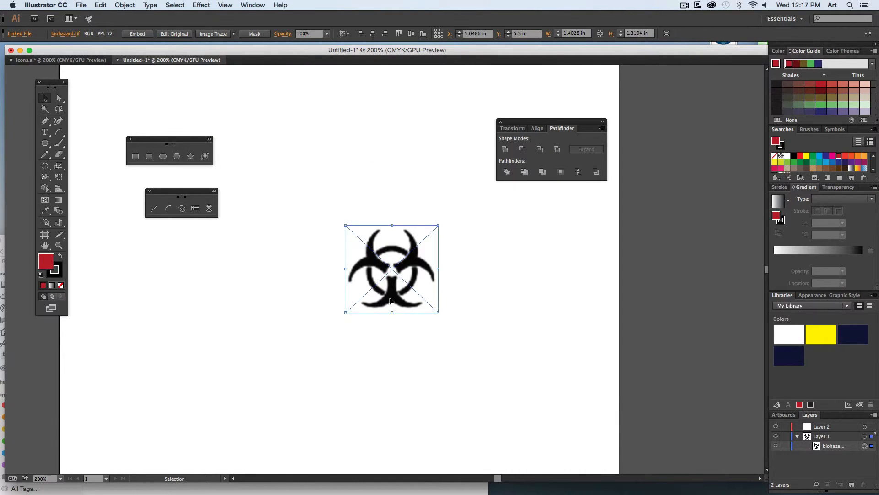
# Step: Enlarge the biohazard image to about 3.65 by 3.44 in, reposition it, and float the Layers panel beside it
pyautogui.moveTo(442, 271); pyautogui.dragTo(513, 268)
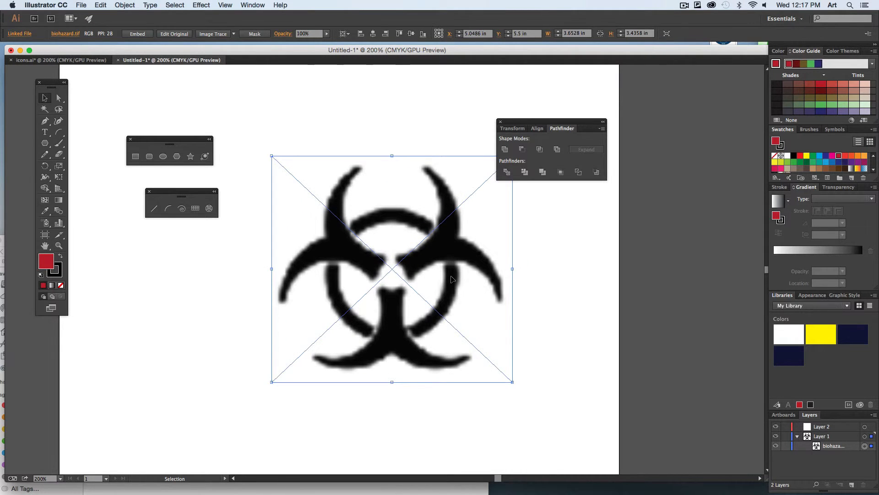
pyautogui.moveTo(452, 277); pyautogui.dragTo(425, 274)
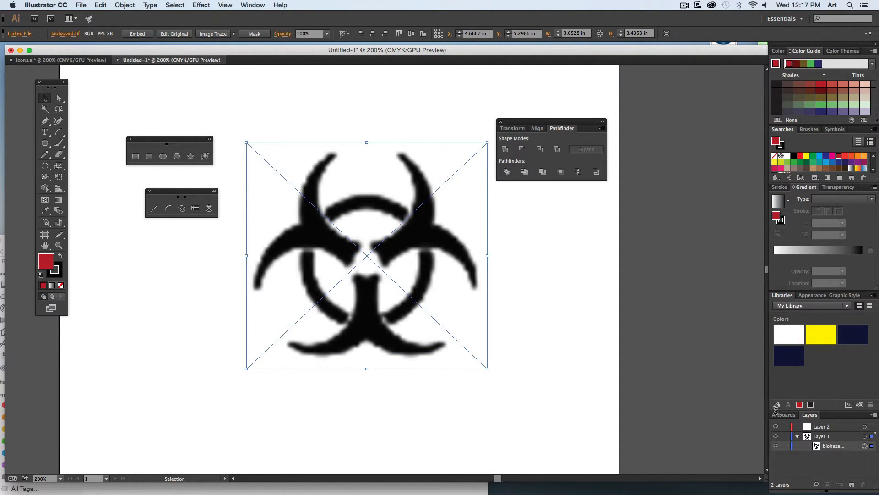
pyautogui.moveTo(810, 414); pyautogui.dragTo(515, 237)
pyautogui.moveTo(618, 312); pyautogui.dragTo(637, 407)
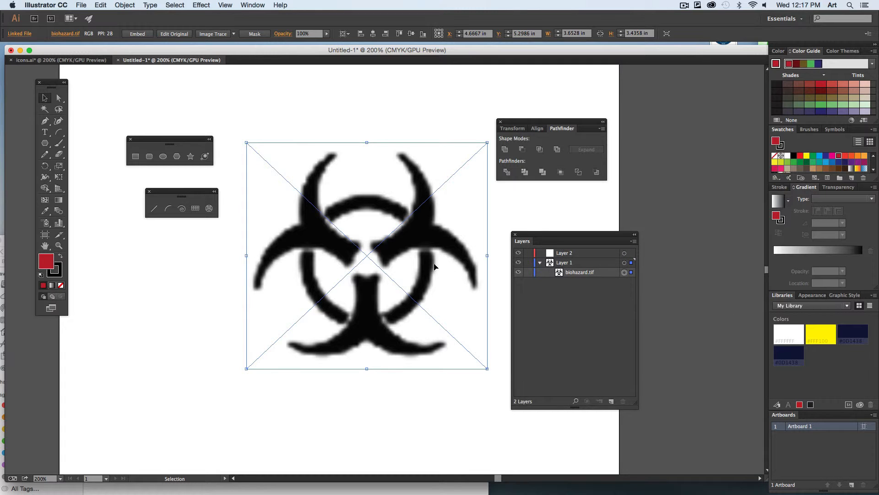
pyautogui.moveTo(430, 255); pyautogui.dragTo(447, 248)
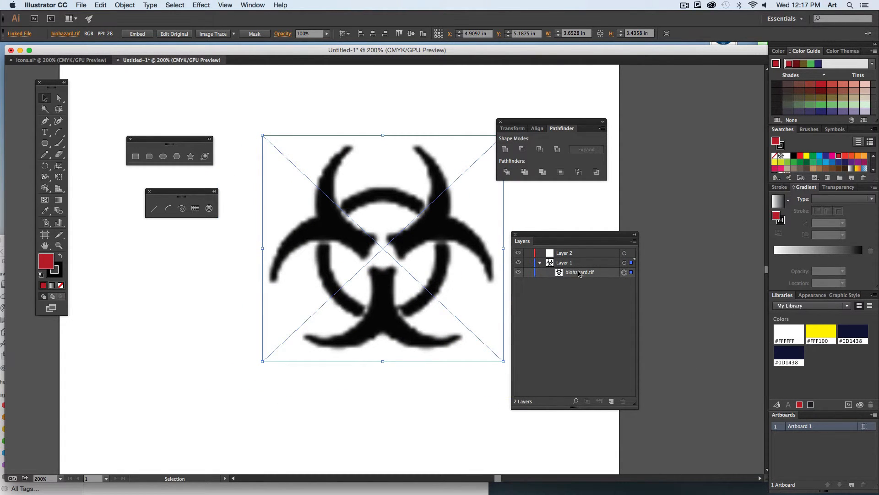
# Step: Lock the biohazard image and its Layer 1, and make Layer 2 the active layer
pyautogui.click(527, 272)
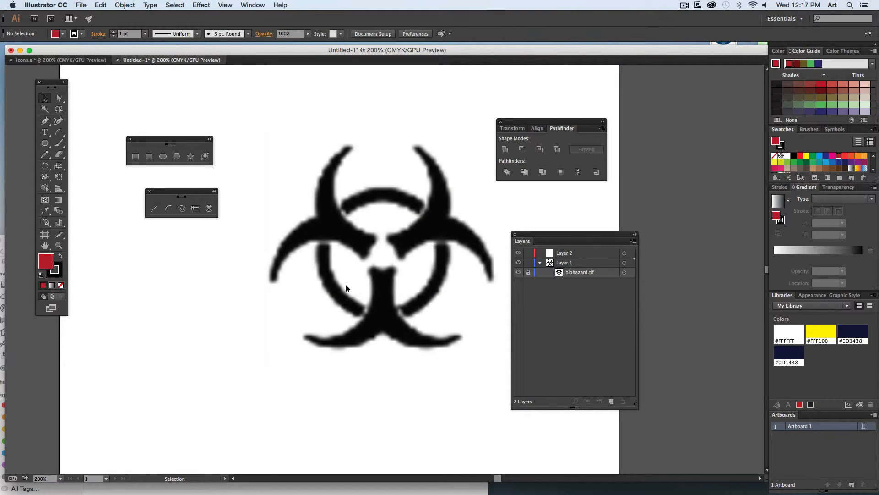
pyautogui.click(540, 262)
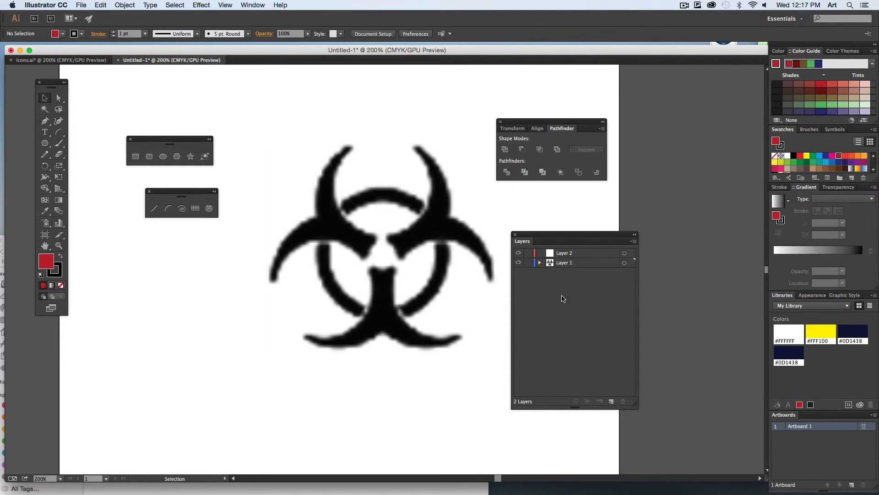
pyautogui.click(570, 255)
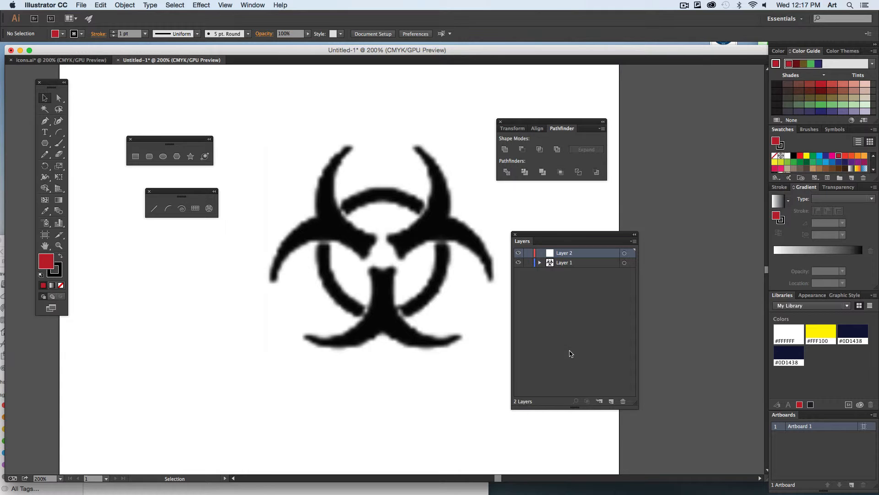
pyautogui.click(528, 263)
# Step: Draw a circle about 1.47 in across without stroke over the biohazard symbol's upper opening, and fill it magenta
pyautogui.click(163, 156)
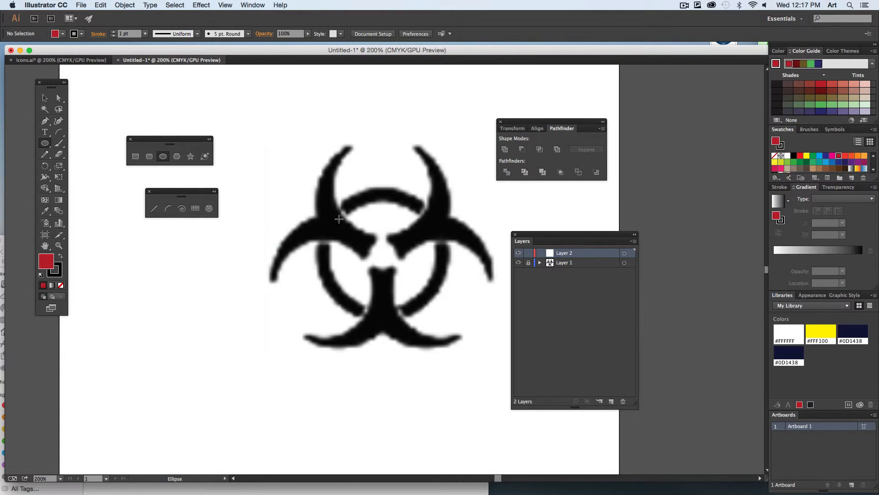
pyautogui.press('/')
pyautogui.hotkey('shift', 'x')
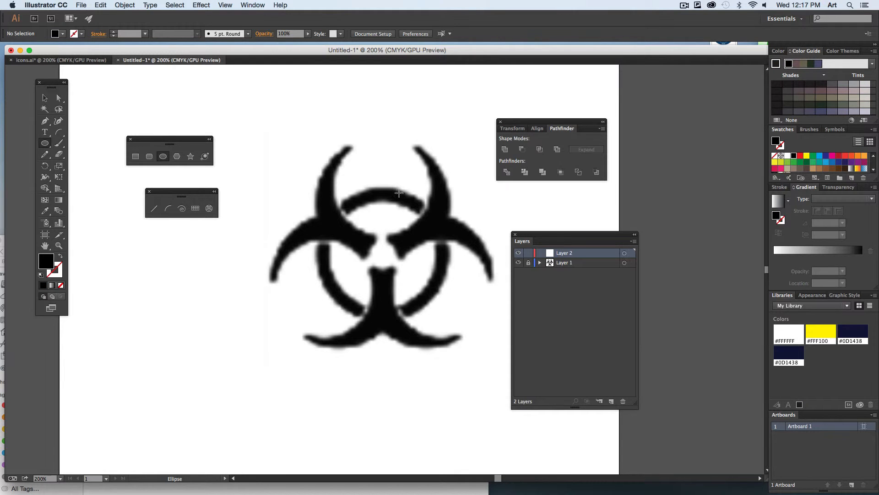
pyautogui.moveTo(366, 154); pyautogui.dragTo(410, 235)
pyautogui.click(44, 99)
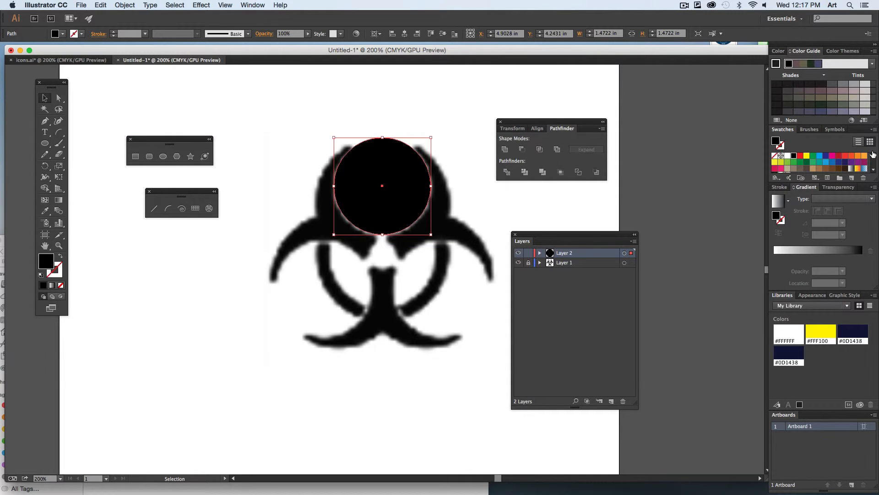
pyautogui.click(832, 155)
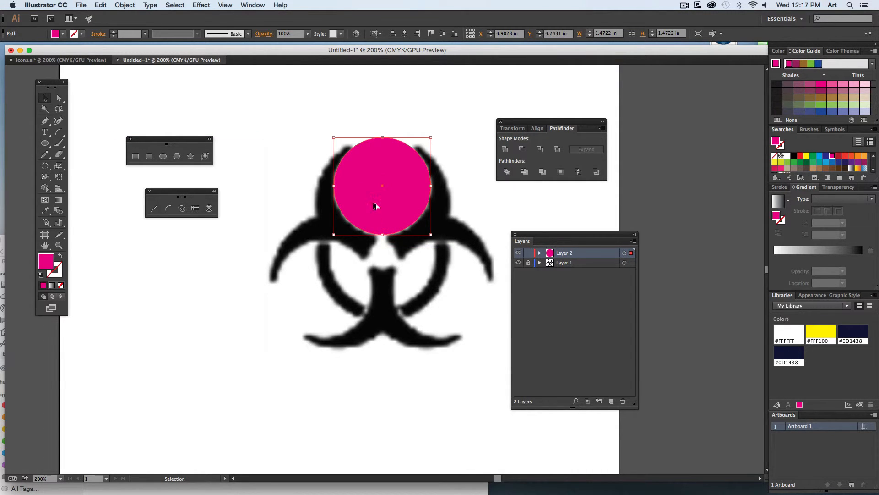
# Step: Duplicate the magenta circle over the biohazard symbol's lower-left and lower-right openings
pyautogui.moveTo(375, 204); pyautogui.dragTo(352, 304)
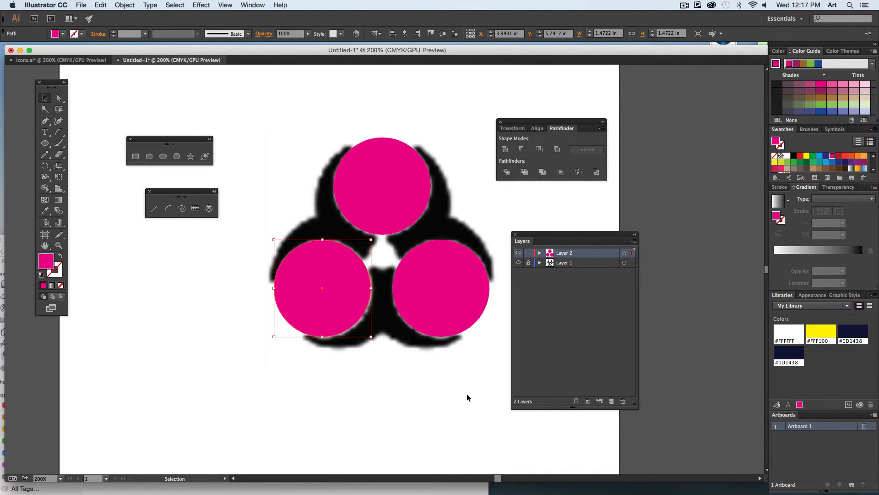
pyautogui.click(481, 397)
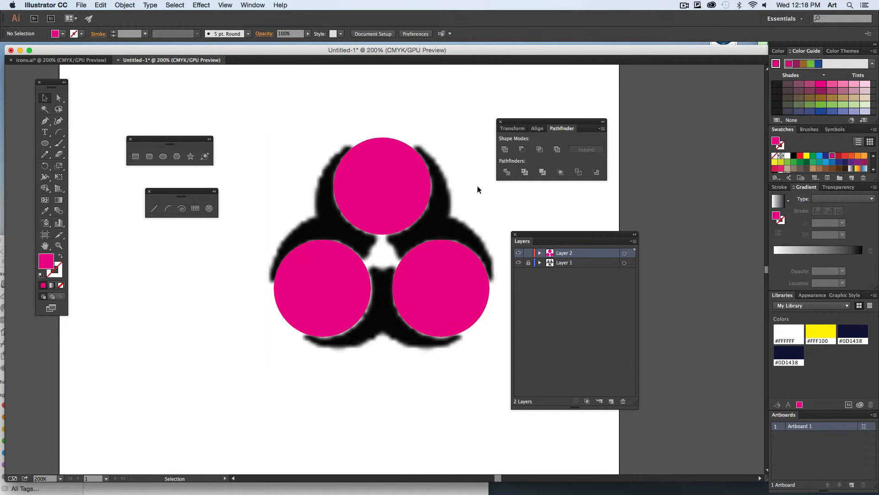
# Step: Draw a light blue circle about 1.99 in across over the symbol's upper part, matching the outer curve of the top horns
pyautogui.click(819, 156)
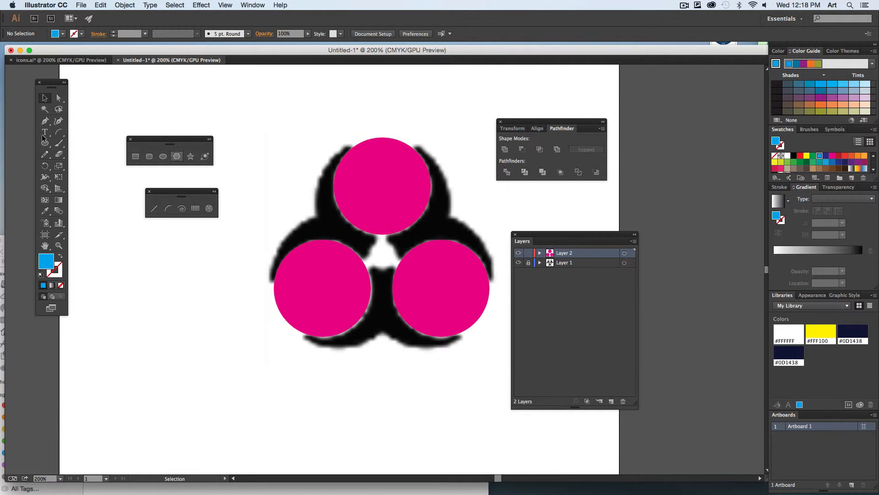
pyautogui.press('l')
pyautogui.moveTo(380, 192); pyautogui.dragTo(446, 263)
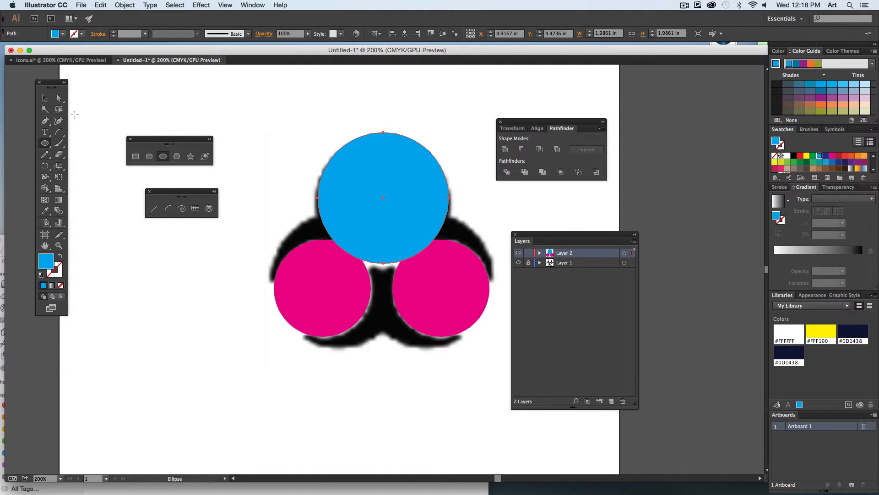
# Step: Delete the two lower magenta circles, keeping only the upper magenta circle and the blue circle
pyautogui.press('v')
pyautogui.click(326, 307)
pyautogui.press('Delete')
pyautogui.click(432, 309)
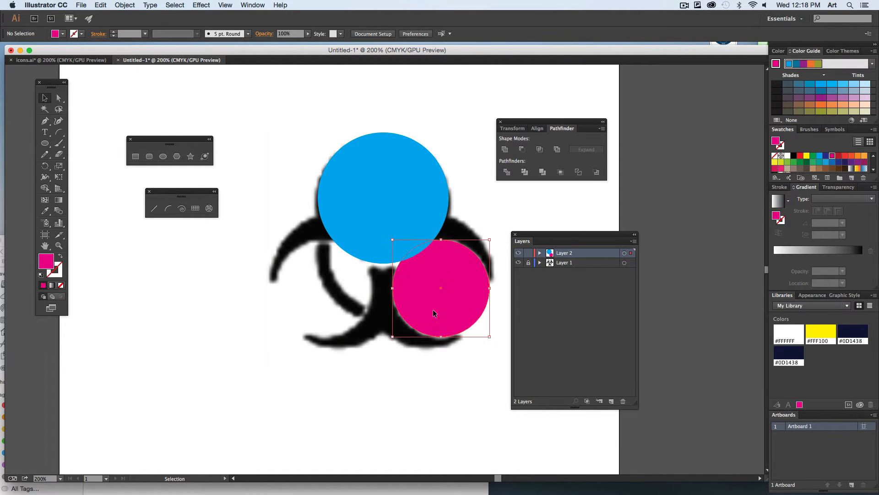
pyautogui.press('Delete')
# Step: Send the blue circle to the back so it sits behind the upper magenta circle
pyautogui.click(393, 212)
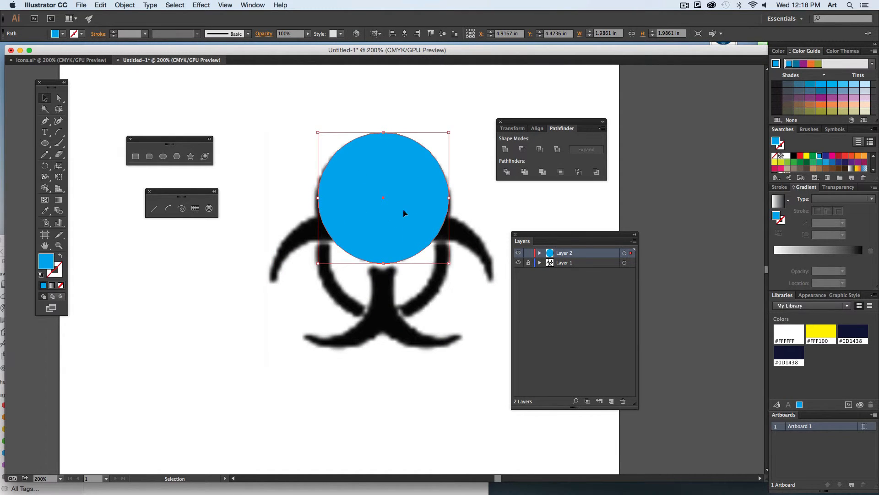
pyautogui.click(125, 5)
pyautogui.moveTo(122, 25)
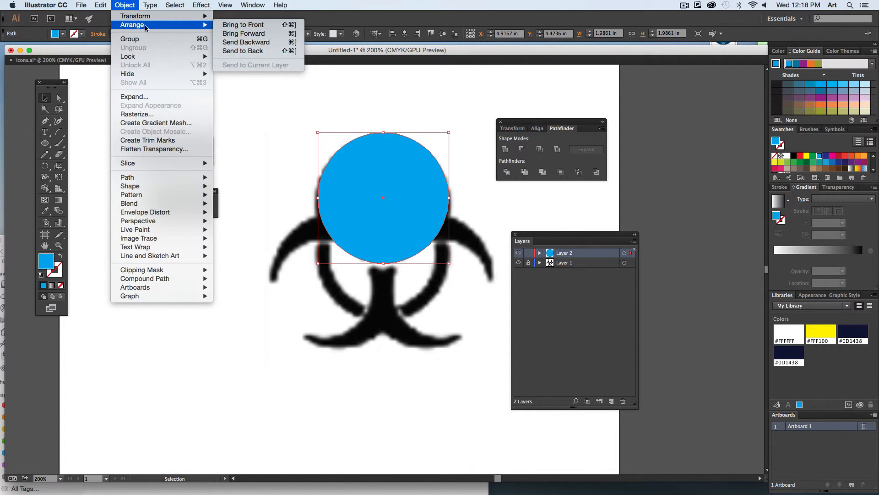
pyautogui.click(255, 53)
pyautogui.click(375, 122)
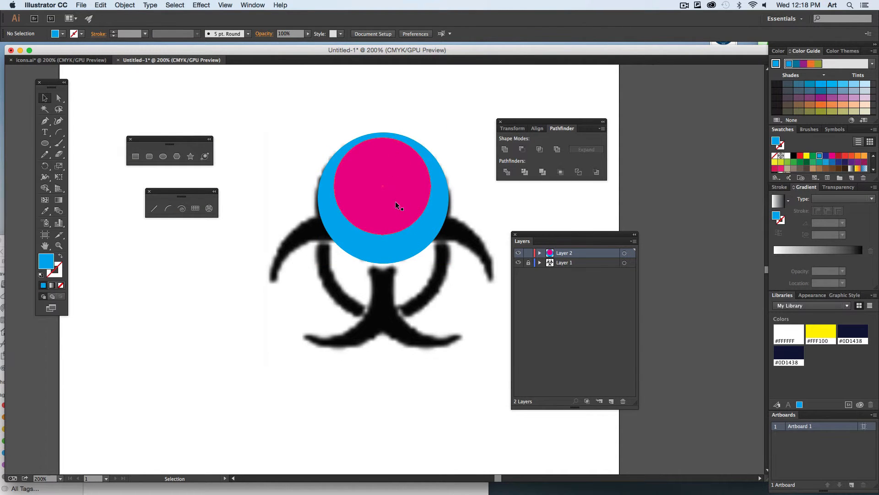
# Step: Nudge the blue circle down and shrink it to about 1.88 in across, aligning its upper edge with the magenta circle's
pyautogui.click(440, 174)
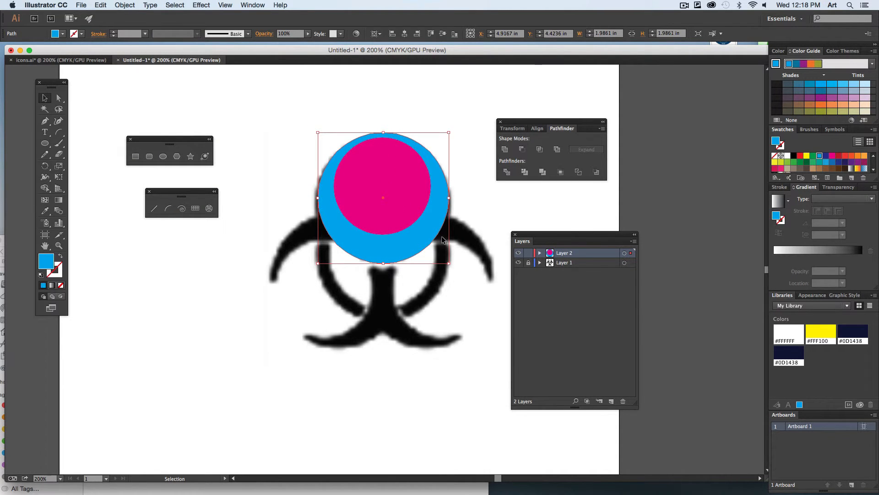
pyautogui.press('Down')
pyautogui.press('Down')
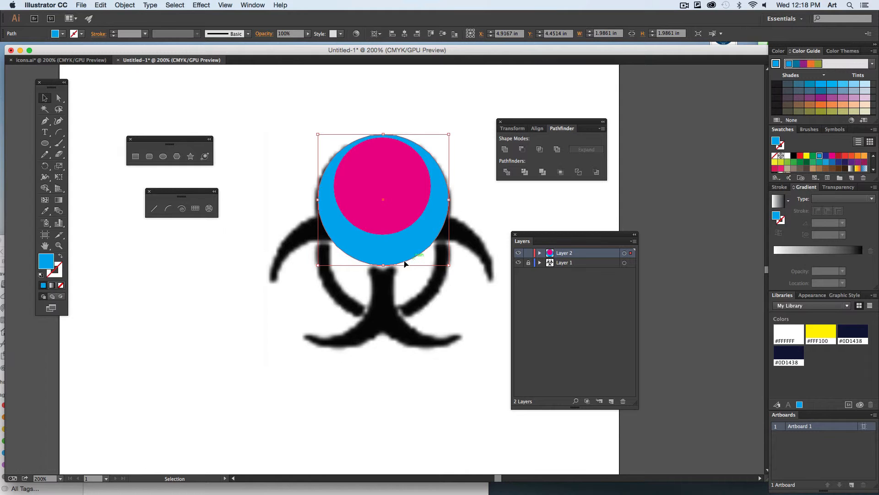
pyautogui.moveTo(383, 265); pyautogui.dragTo(383, 260)
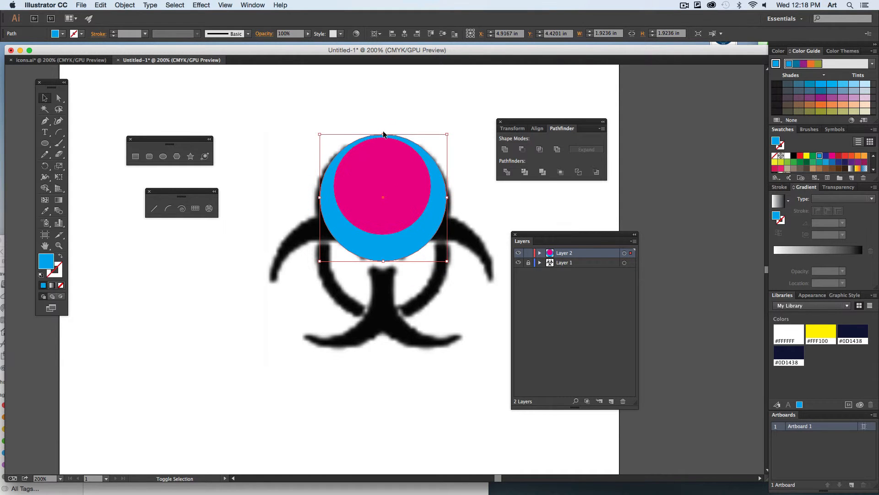
pyautogui.moveTo(384, 135); pyautogui.dragTo(383, 138)
pyautogui.click(378, 103)
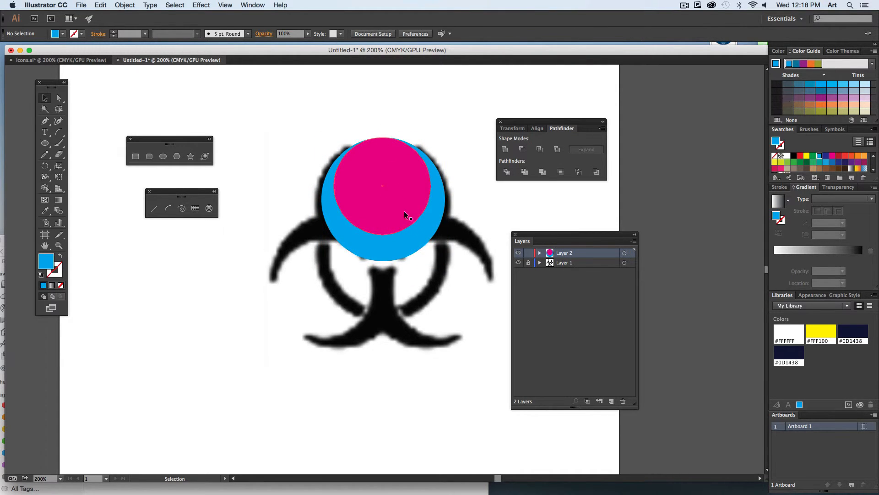
# Step: Scale the blue and magenta circles up together to about 1.95 in overall, keeping them proportional
pyautogui.click(384, 144)
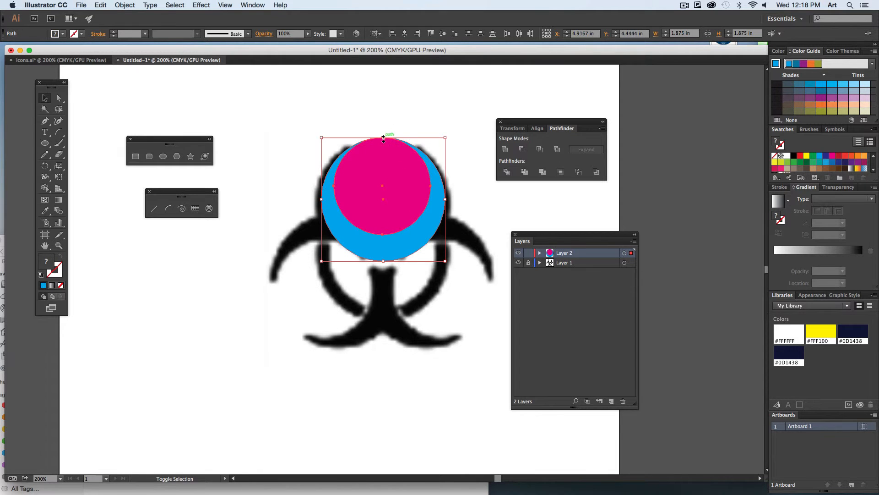
pyautogui.moveTo(384, 136); pyautogui.dragTo(383, 132)
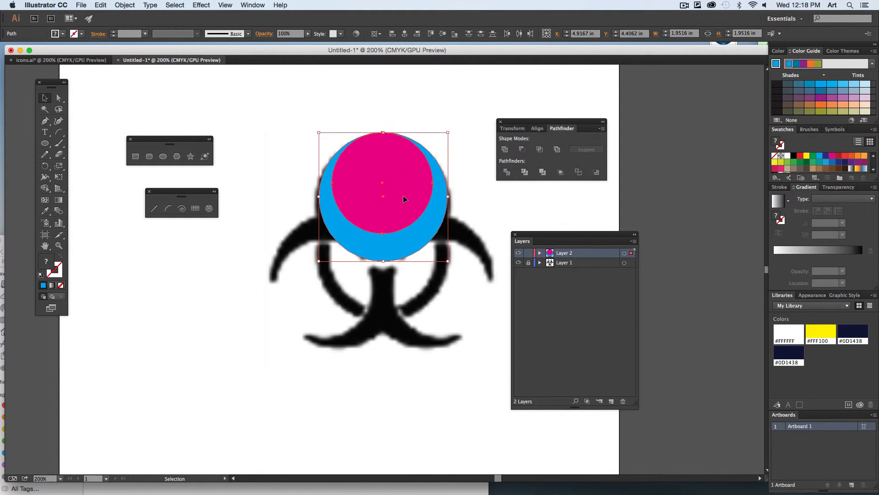
pyautogui.click(353, 128)
# Step: Subtract the magenta circle from the blue circle with Pathfinder's Minus Front to form a crescent
pyautogui.moveTo(334, 111); pyautogui.dragTo(431, 189)
pyautogui.click(522, 150)
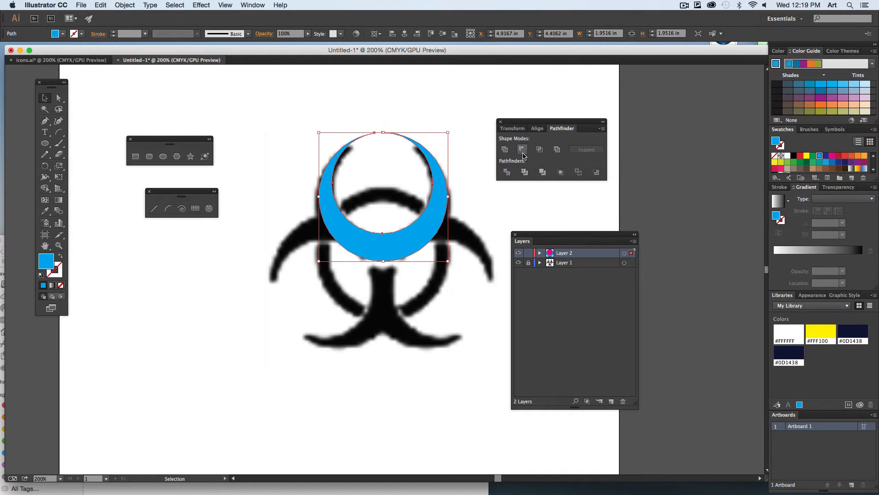
pyautogui.click(425, 109)
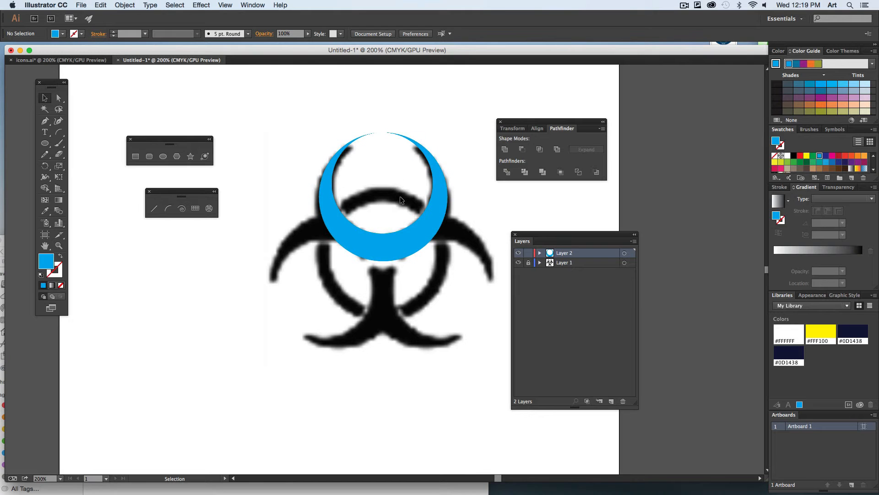
# Step: Place rotated copies of the blue crescent over the symbol's lower-right and lower-left horns
pyautogui.click(442, 190)
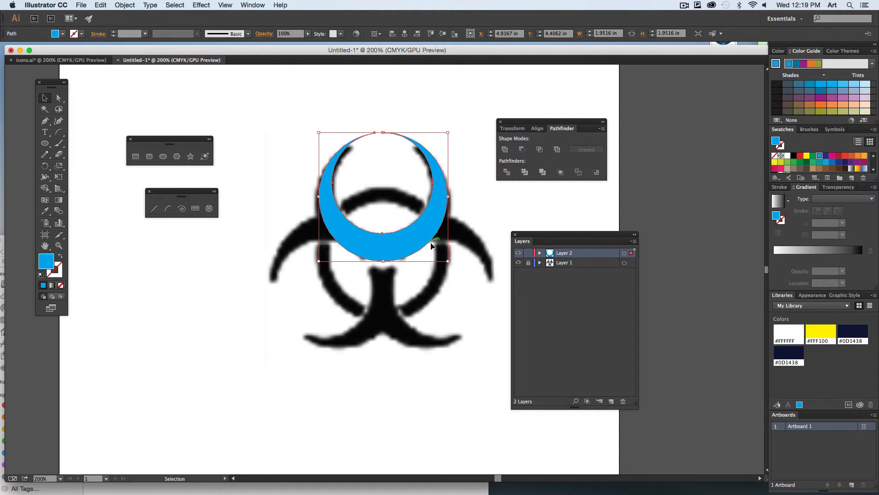
pyautogui.moveTo(426, 237); pyautogui.dragTo(451, 352)
pyautogui.moveTo(478, 254); pyautogui.dragTo(429, 395)
pyautogui.moveTo(376, 278); pyautogui.dragTo(402, 241)
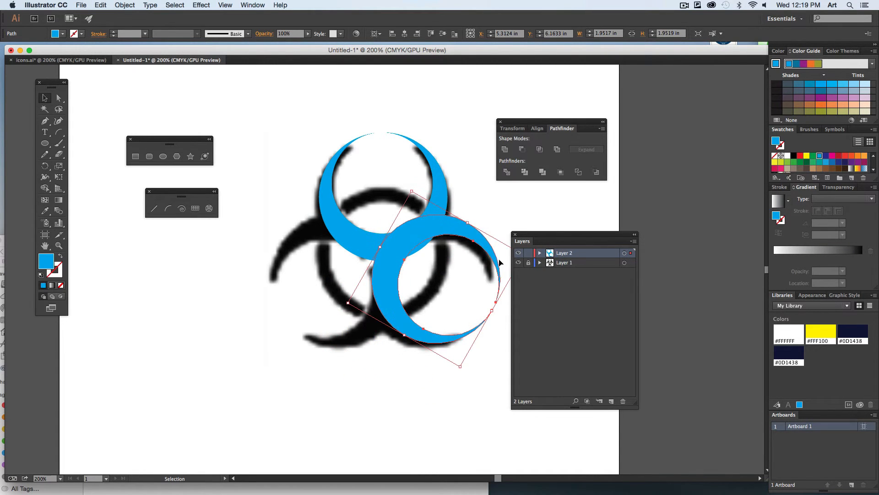
pyautogui.moveTo(471, 219); pyautogui.dragTo(378, 263)
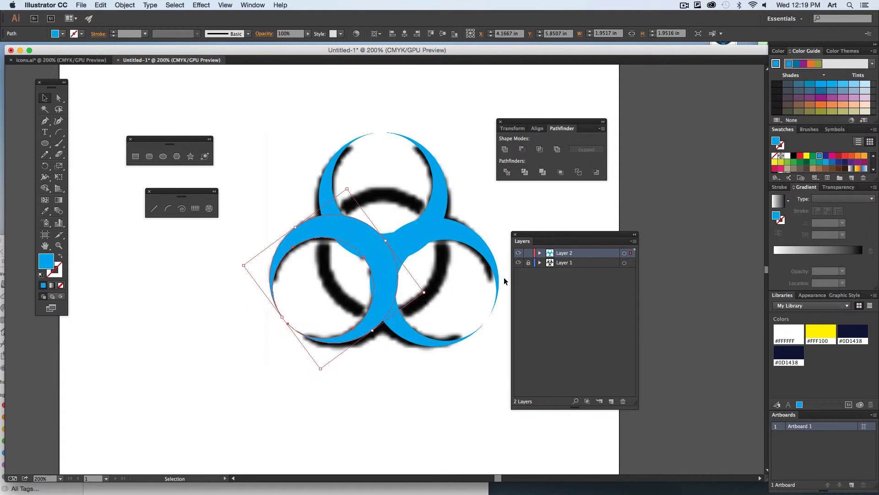
# Step: Hide Layer 1 to check the three crescents on their own, and show the layer again
pyautogui.click(518, 264)
pyautogui.click(411, 388)
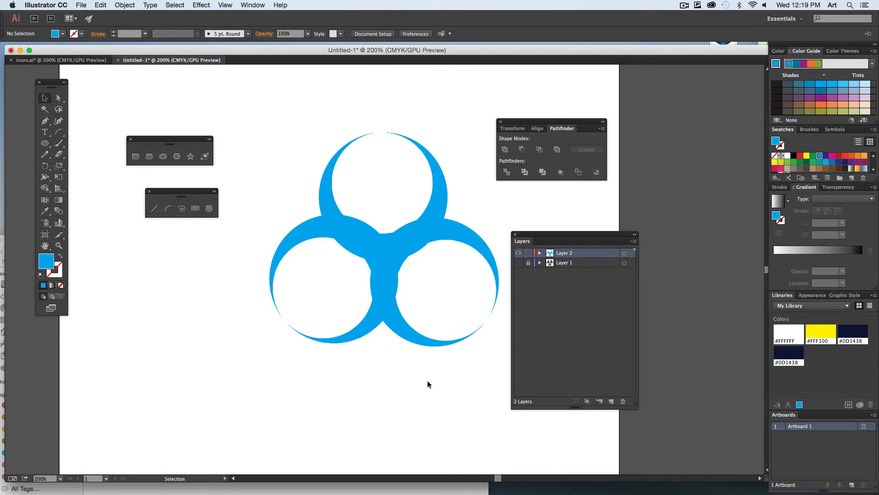
pyautogui.click(518, 262)
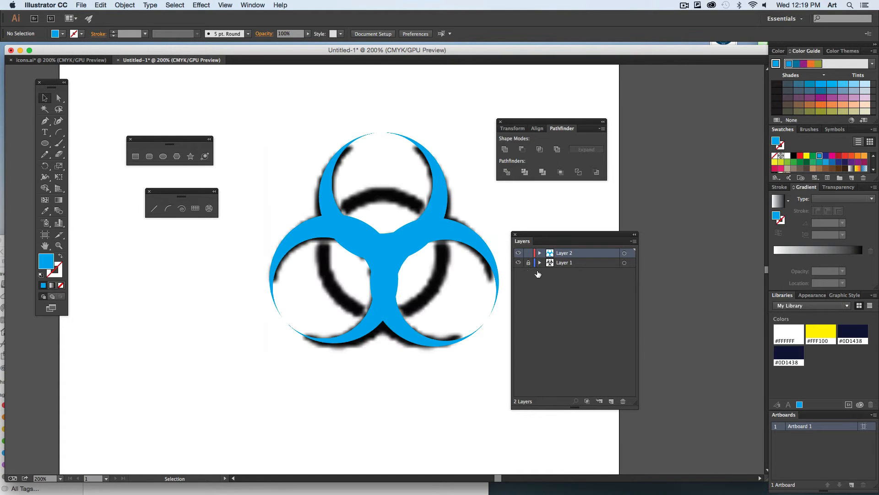
# Step: Draw a circle about 1.79 in across over the symbol's central ring, with a blue stroke and no fill
pyautogui.click(45, 143)
pyautogui.moveTo(383, 254); pyautogui.dragTo(442, 322)
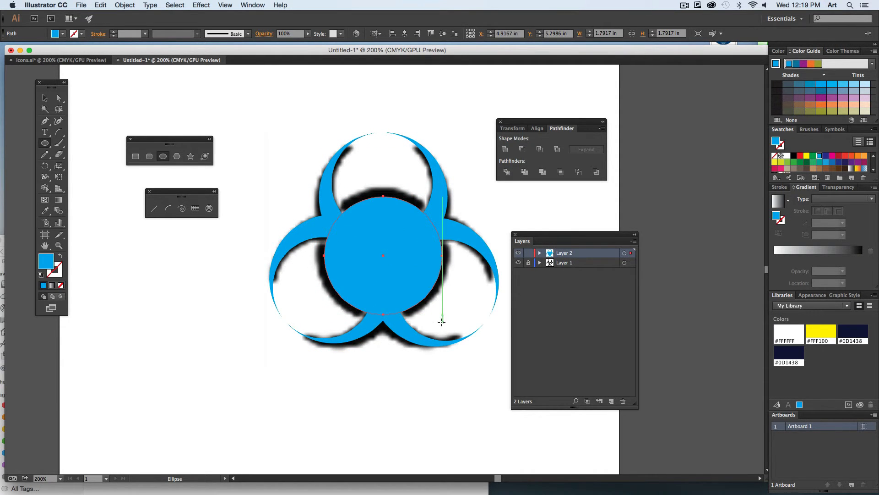
pyautogui.click(61, 256)
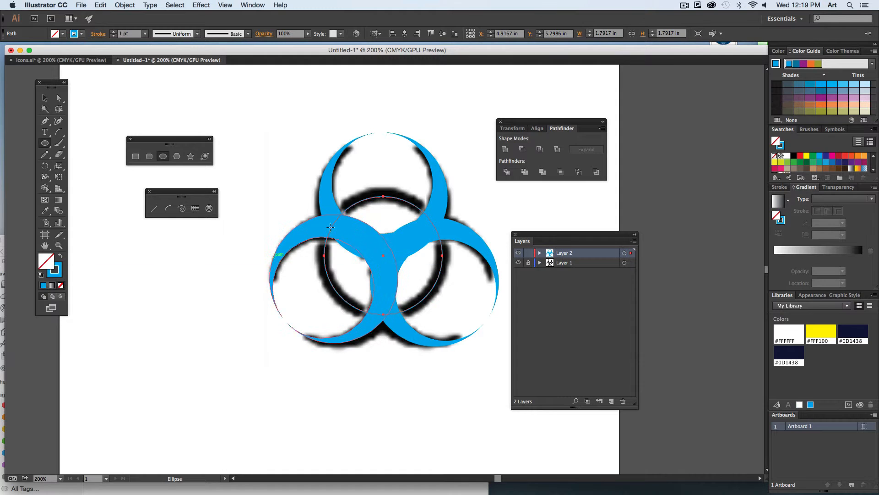
# Step: Set the central ring's stroke weight to 12 pt
pyautogui.press('Up')
pyautogui.press('Up')
pyautogui.press('Up')
pyautogui.press('Up')
pyautogui.press('Up')
pyautogui.press('Up')
pyautogui.press('Up')
pyautogui.press('Up')
pyautogui.press('Up')
pyautogui.press('Up')
pyautogui.press('Up')
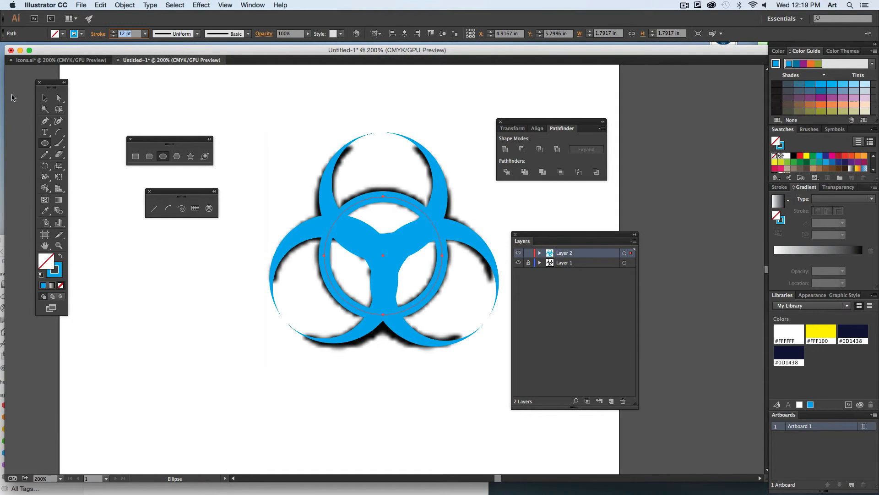
# Step: Move the blue ring up slightly to match the ring in the biohazard image
pyautogui.click(45, 97)
pyautogui.moveTo(412, 203); pyautogui.dragTo(412, 199)
pyautogui.click(474, 209)
# Step: Move all the blue artwork aside to compare it with the original image, and undo the move
pyautogui.moveTo(481, 179); pyautogui.dragTo(370, 280)
pyautogui.moveTo(409, 252); pyautogui.dragTo(199, 337)
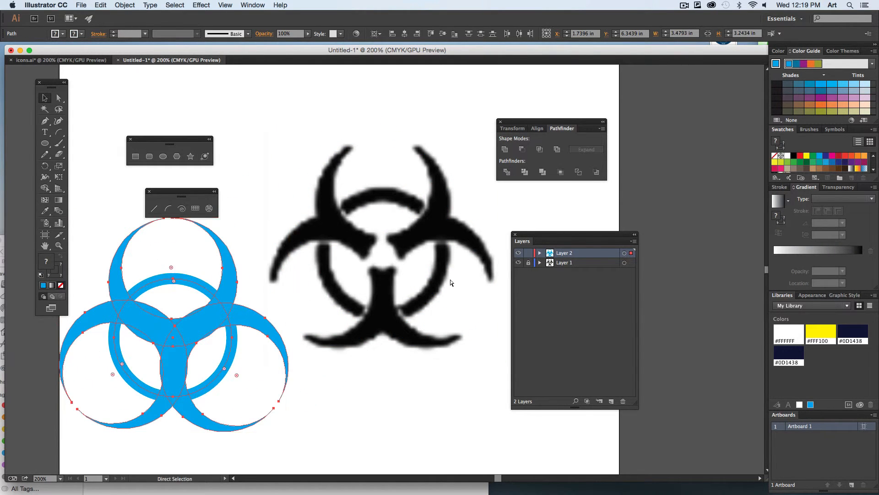
pyautogui.press('super+z')
pyautogui.click(104, 178)
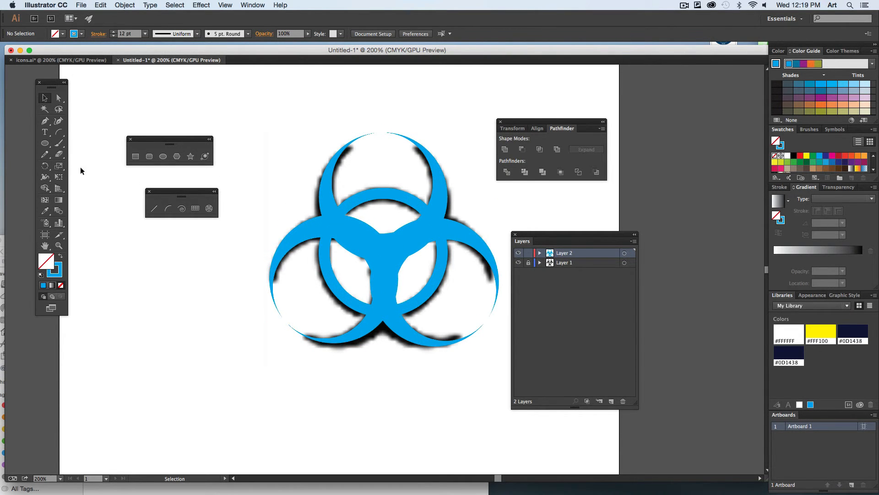
# Step: Draw a circle about 0.65 in across at the symbol's center, with a blue fill and no stroke
pyautogui.click(163, 156)
pyautogui.moveTo(383, 252); pyautogui.dragTo(397, 274)
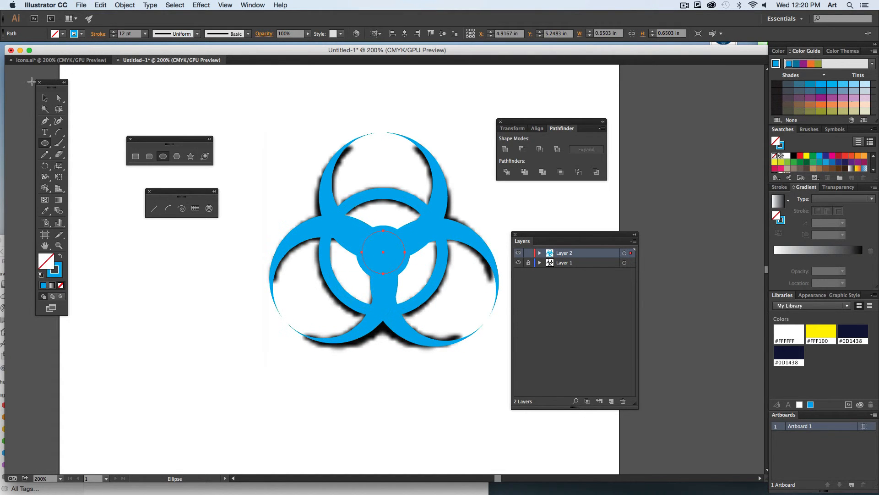
pyautogui.hotkey('shift', 'x')
pyautogui.press('v')
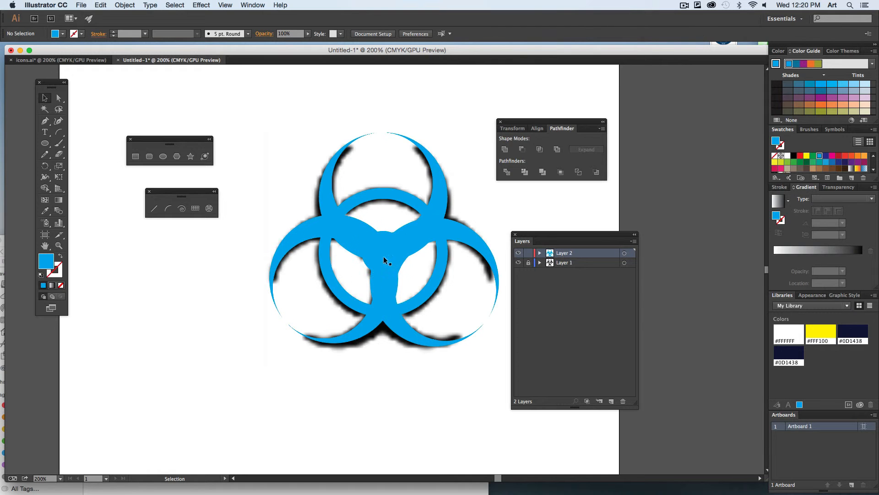
# Step: Fill the center circle red, try Minus Front on all the blue artwork and the circle, and undo the subtraction
pyautogui.click(838, 155)
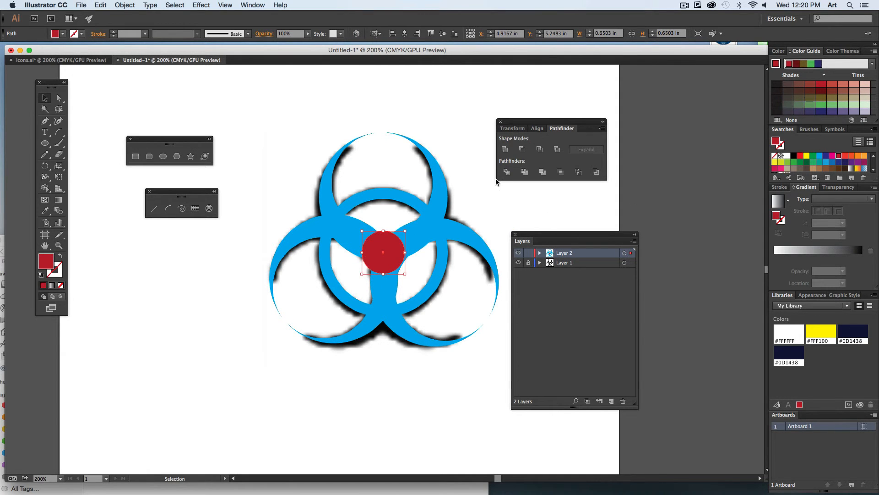
pyautogui.moveTo(349, 271); pyautogui.dragTo(414, 225)
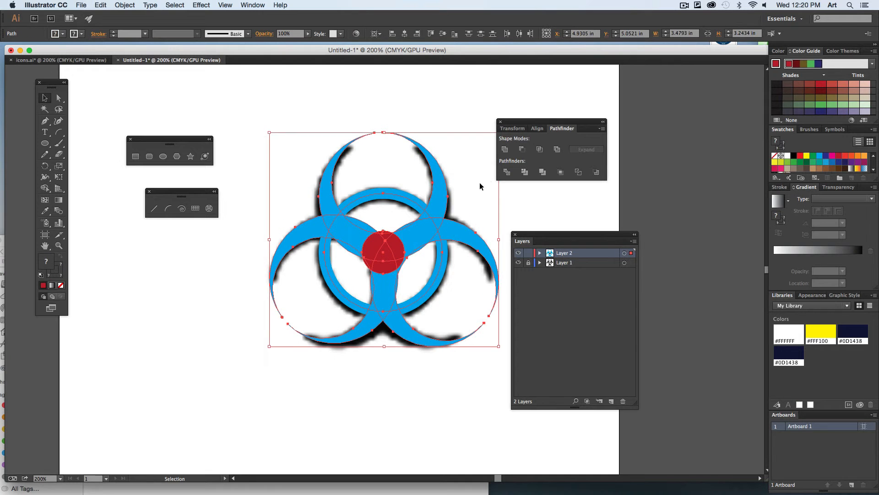
pyautogui.click(521, 149)
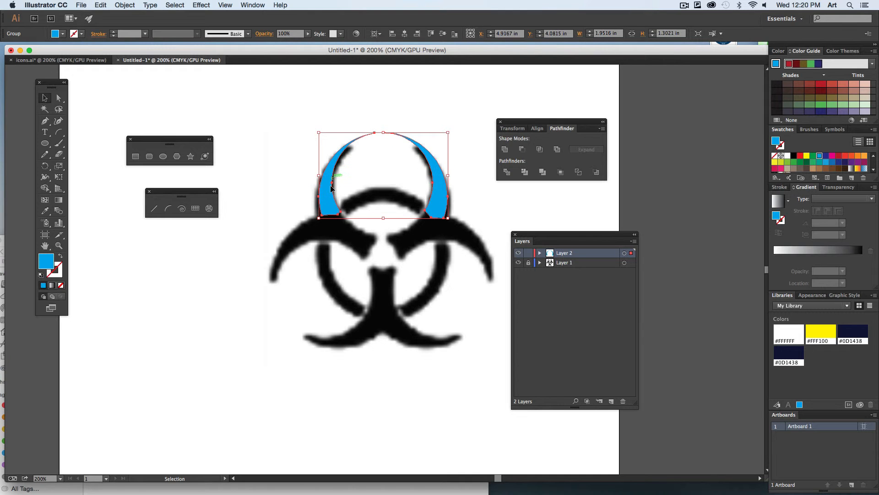
pyautogui.press('super+z')
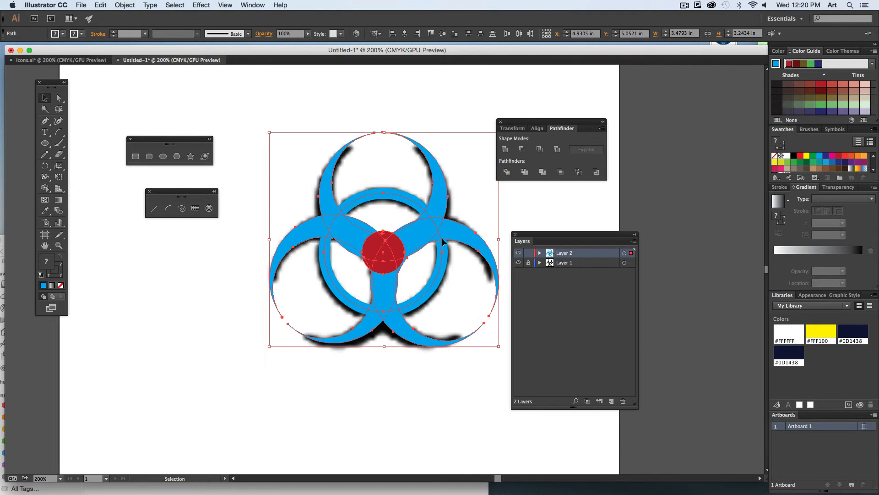
# Step: Try Pathfinder's Divide on the whole artwork including the ring, and undo back to the blue center circle
pyautogui.click(507, 172)
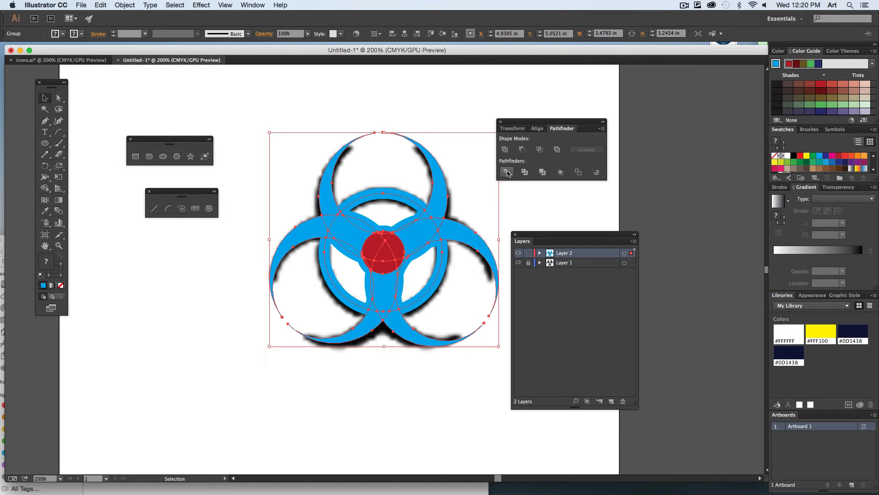
pyautogui.click(348, 274)
pyautogui.click(389, 260)
pyautogui.press('super+shift+g')
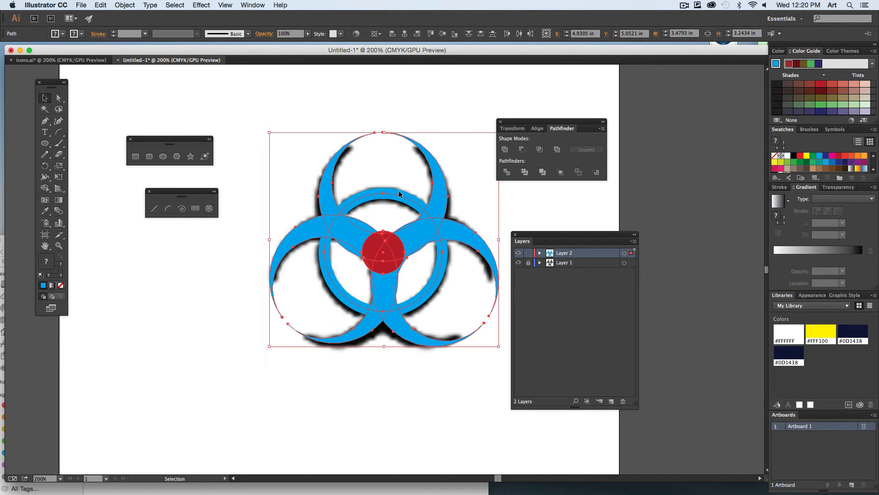
pyautogui.press('super+z')
pyautogui.press('super+z')
pyautogui.press('super+z')
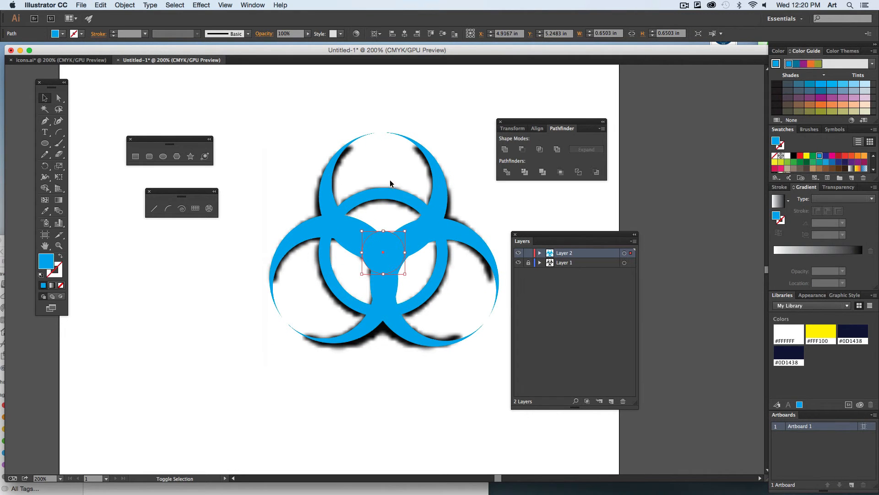
# Step: Divide the three crescents and the center circle with Pathfinder, leaving the ring out of the selection, and ungroup the resulting pieces
pyautogui.press('super+a')
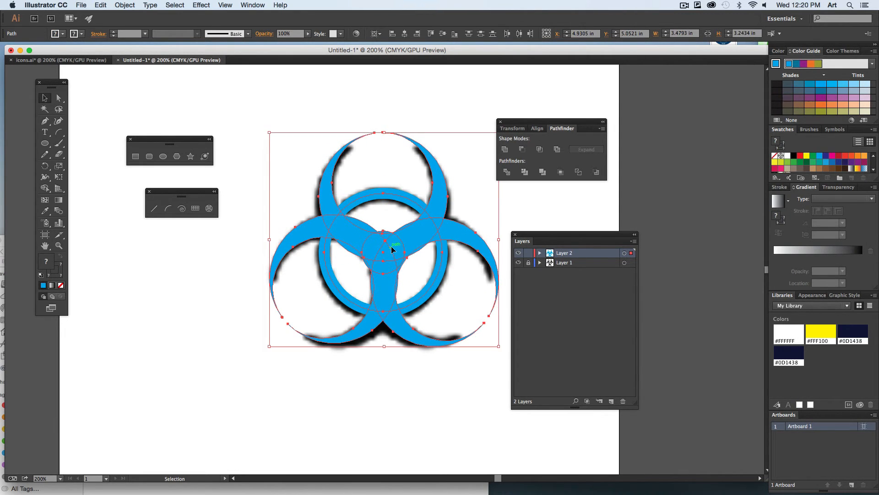
pyautogui.keyDown('shift'); pyautogui.click(396, 194); pyautogui.keyUp('shift')
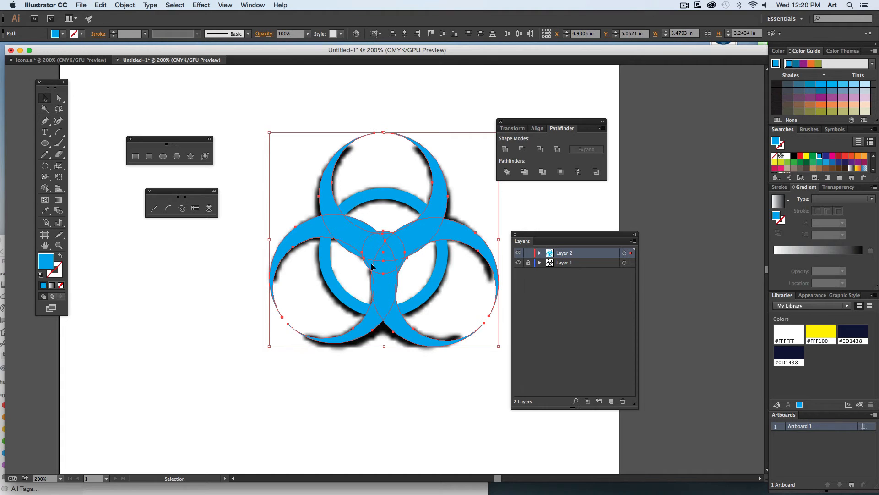
pyautogui.click(507, 171)
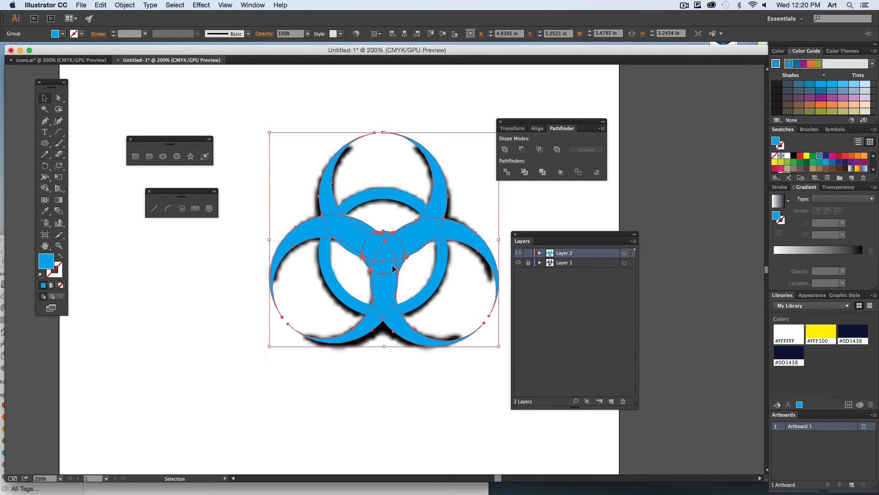
pyautogui.click(124, 5)
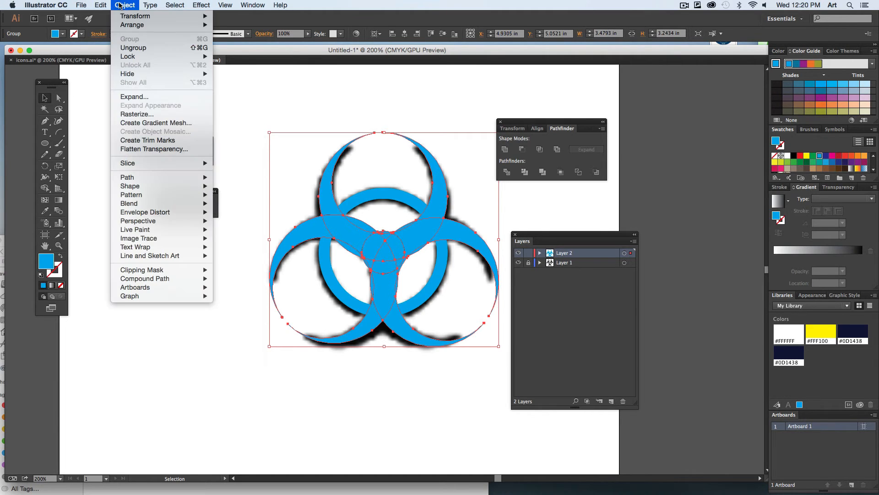
pyautogui.click(133, 48)
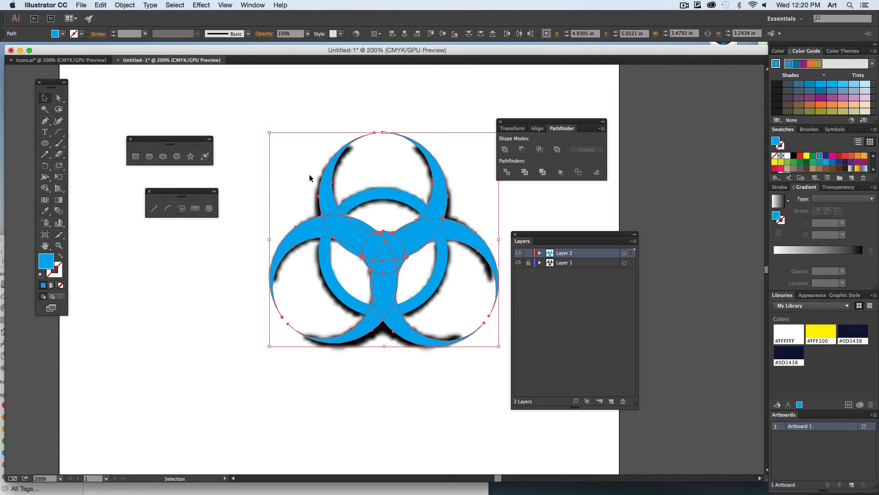
pyautogui.click(386, 160)
# Step: Delete the large divided pieces inside the center circle so the middle of the symbol is cut out
pyautogui.click(386, 258)
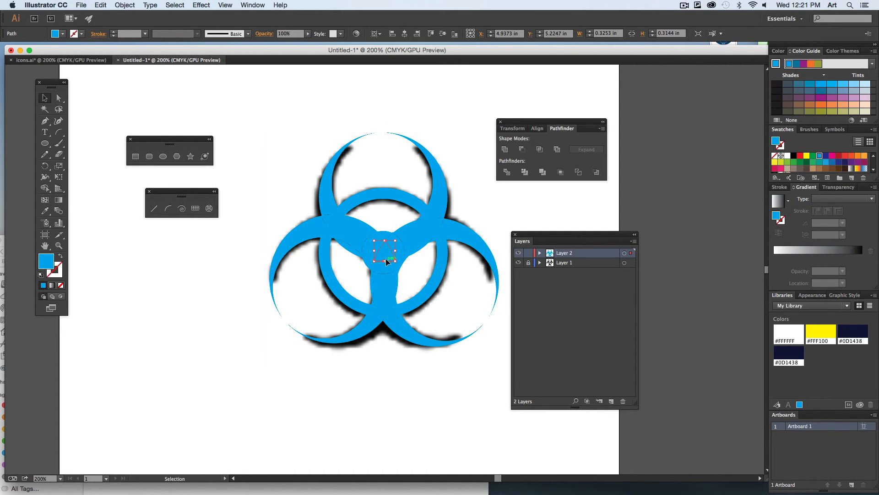
pyautogui.press('Delete')
pyautogui.click(397, 251)
pyautogui.press('Delete')
pyautogui.click(387, 237)
pyautogui.press('Delete')
pyautogui.click(376, 243)
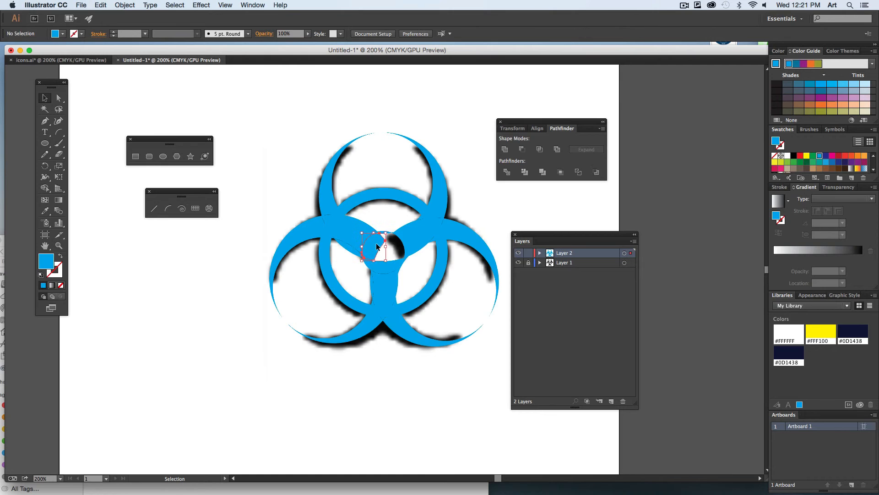
pyautogui.press('Delete')
# Step: Delete the leftover slivers around the central cut-out, and move the blue symbol down and to the left of the original image
pyautogui.click(366, 264)
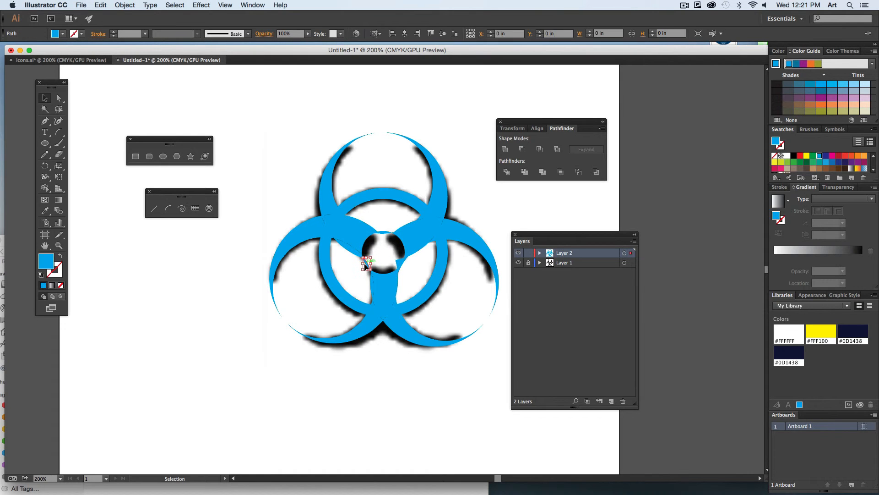
pyautogui.press('Delete')
pyautogui.click(383, 233)
pyautogui.press('Delete')
pyautogui.moveTo(458, 220); pyautogui.dragTo(265, 326)
pyautogui.click(302, 319)
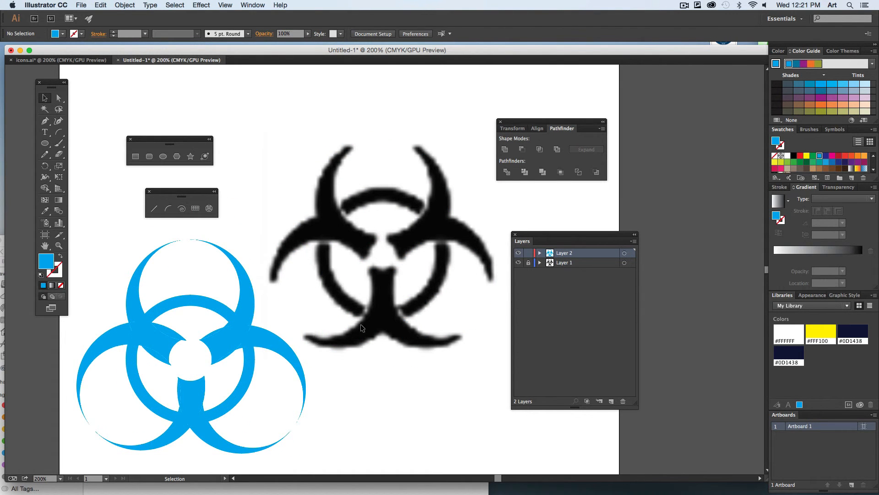
# Step: Draw a blue circle about 0.99 in across and an overlapping red circle about 1.33 in across in the empty area above, and select both
pyautogui.click(45, 144)
pyautogui.moveTo(241, 110); pyautogui.dragTo(306, 176)
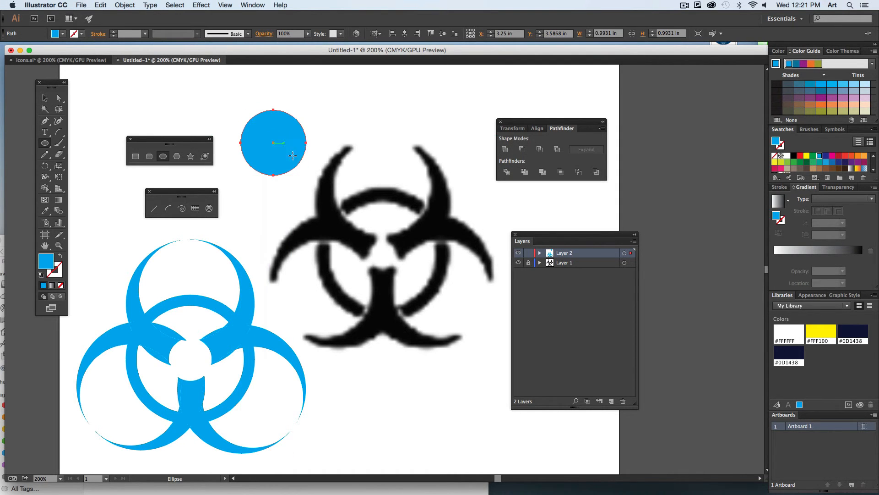
pyautogui.moveTo(283, 140); pyautogui.dragTo(371, 228)
pyautogui.click(800, 155)
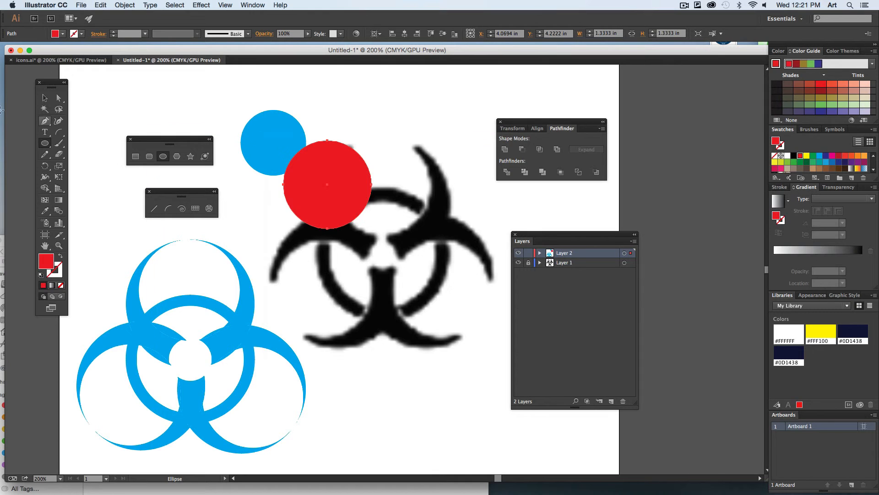
pyautogui.click(44, 99)
pyautogui.moveTo(350, 165); pyautogui.dragTo(337, 148)
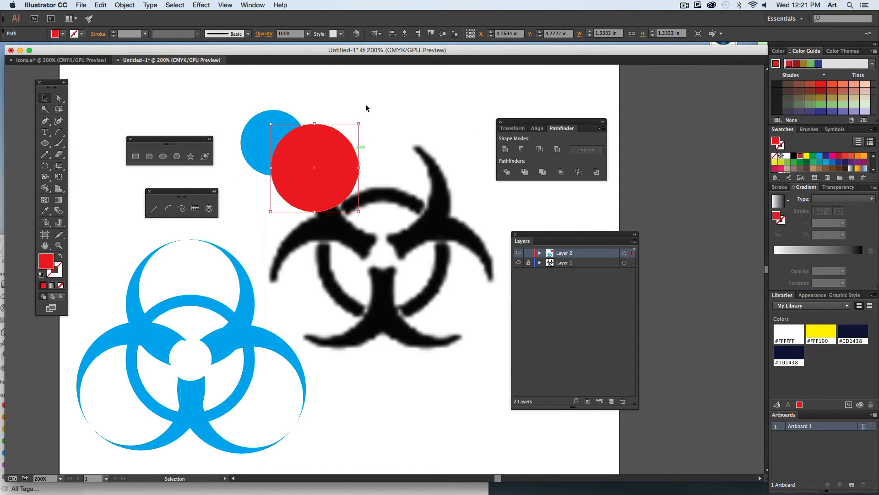
pyautogui.moveTo(371, 99); pyautogui.dragTo(257, 139)
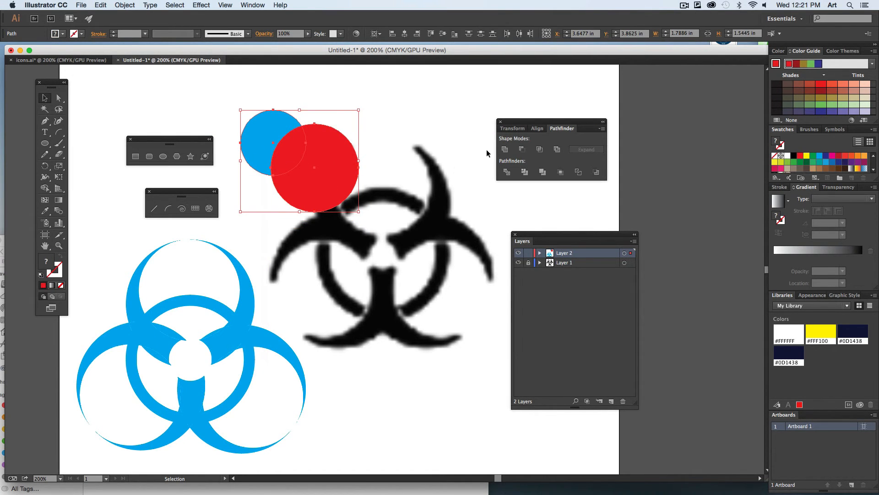
# Step: Try Minus Front on the overlapping blue and red circles, and undo the subtraction
pyautogui.click(522, 148)
pyautogui.press('a')
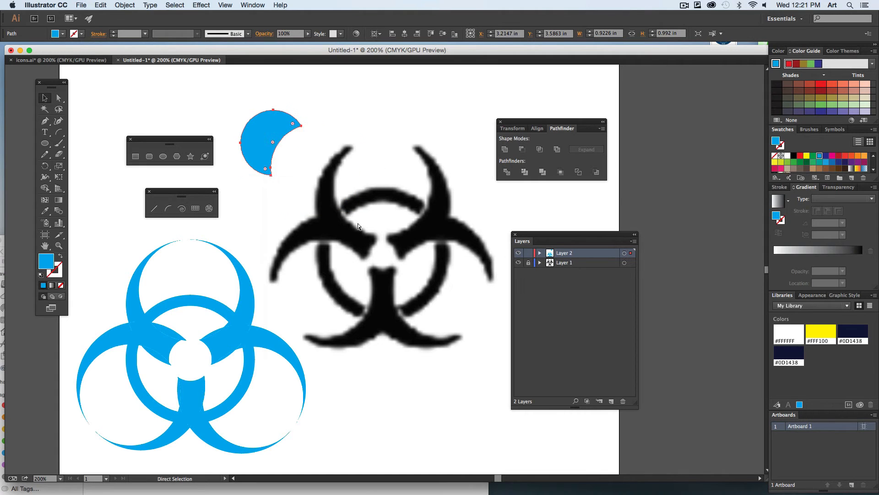
pyautogui.press('super+z')
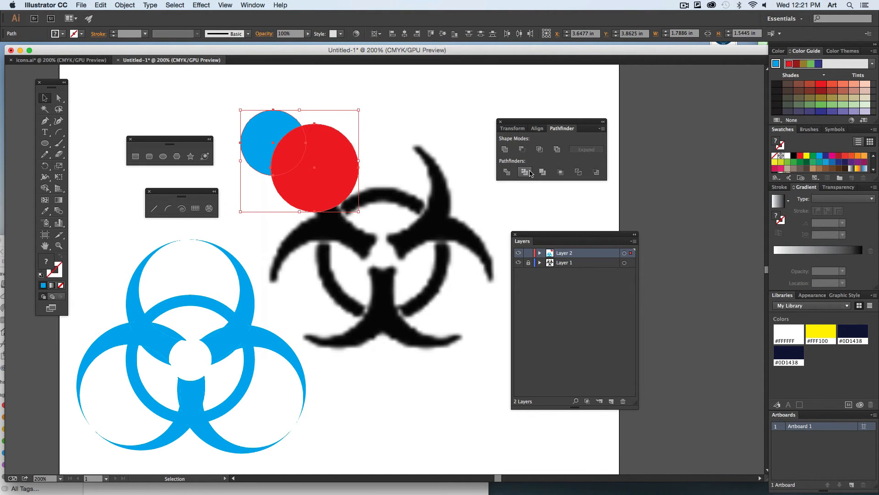
# Step: Divide the overlapping blue and red circles with Pathfinder, and ungroup the result into separate pieces
pyautogui.click(506, 171)
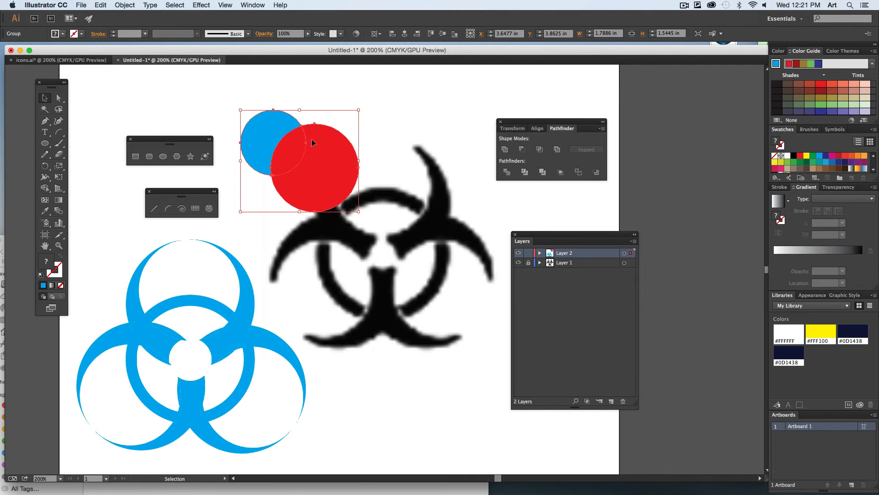
pyautogui.click(392, 117)
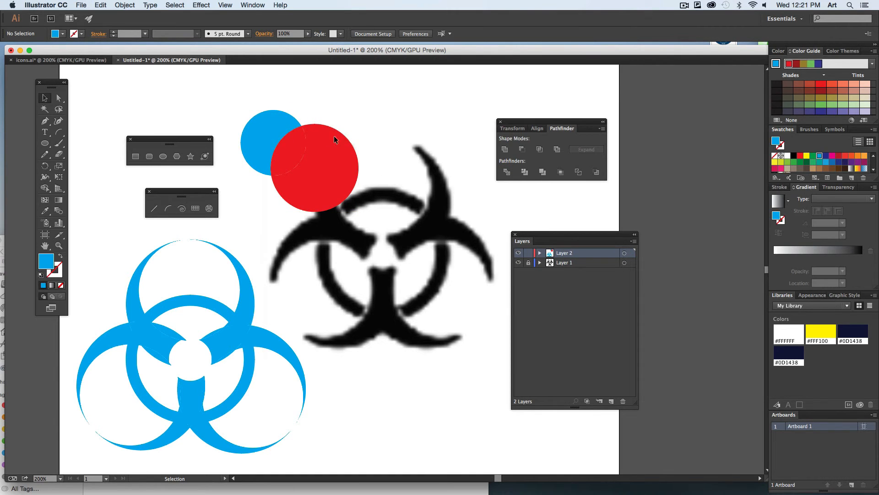
pyautogui.click(327, 132)
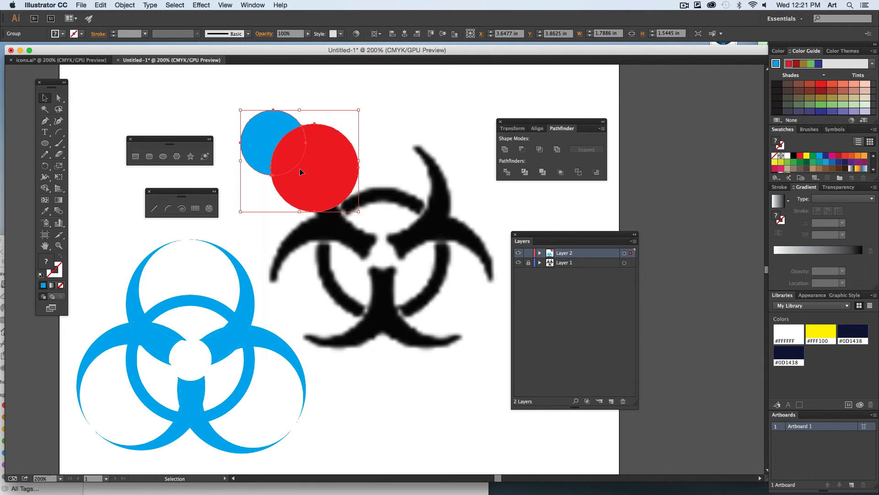
pyautogui.click(125, 6)
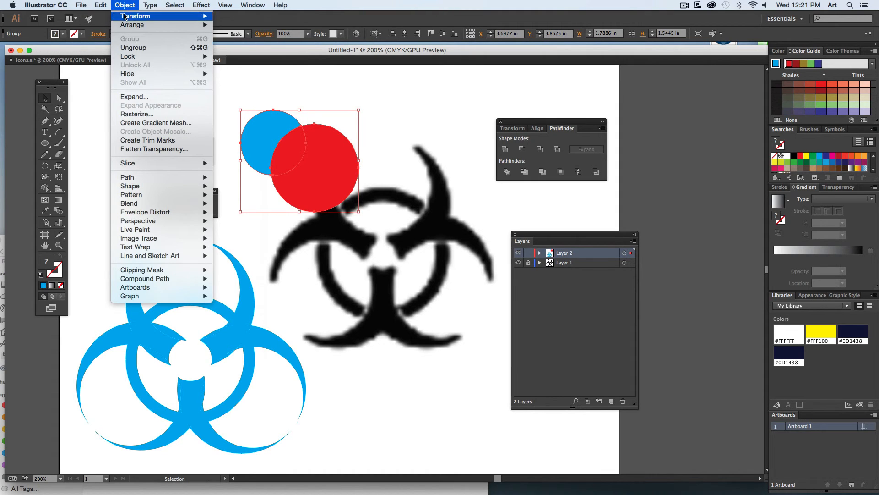
pyautogui.click(130, 49)
pyautogui.click(325, 97)
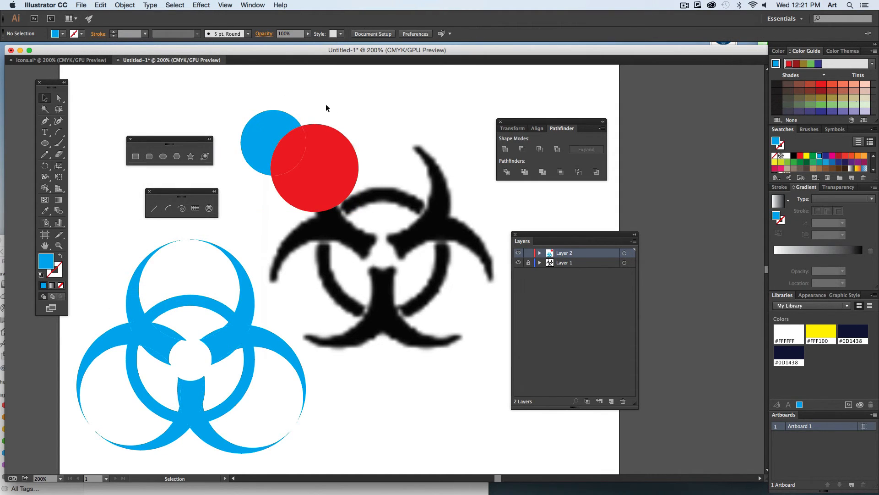
# Step: Pull the divided blue and red circle pieces apart to show the cuts, and delete all of them
pyautogui.moveTo(260, 117); pyautogui.dragTo(244, 104)
pyautogui.moveTo(333, 156); pyautogui.dragTo(368, 175)
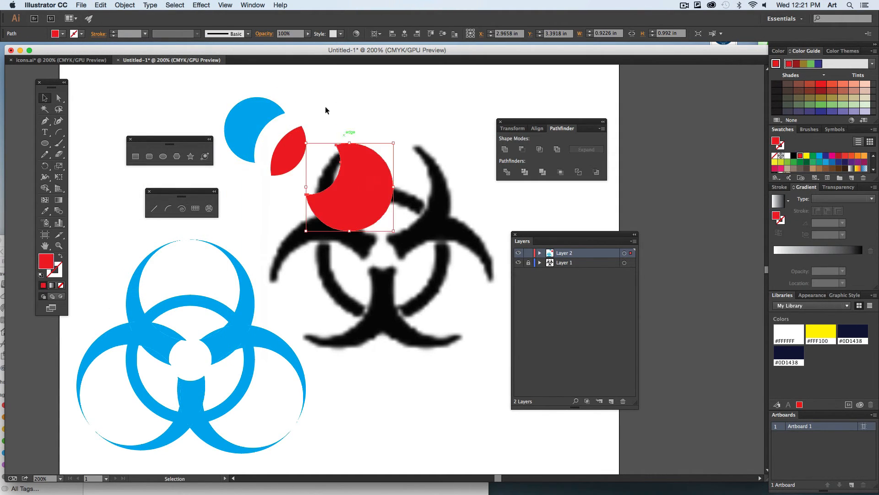
pyautogui.click(326, 107)
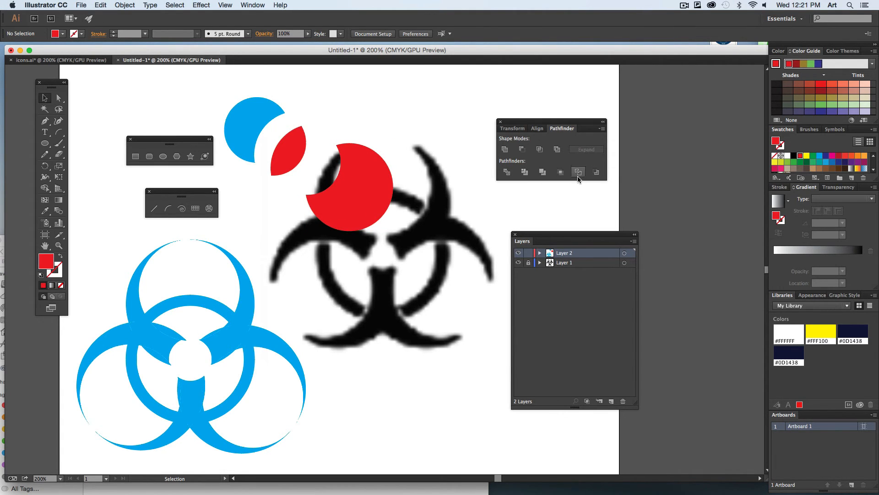
pyautogui.moveTo(288, 155); pyautogui.dragTo(257, 180)
pyautogui.click(348, 96)
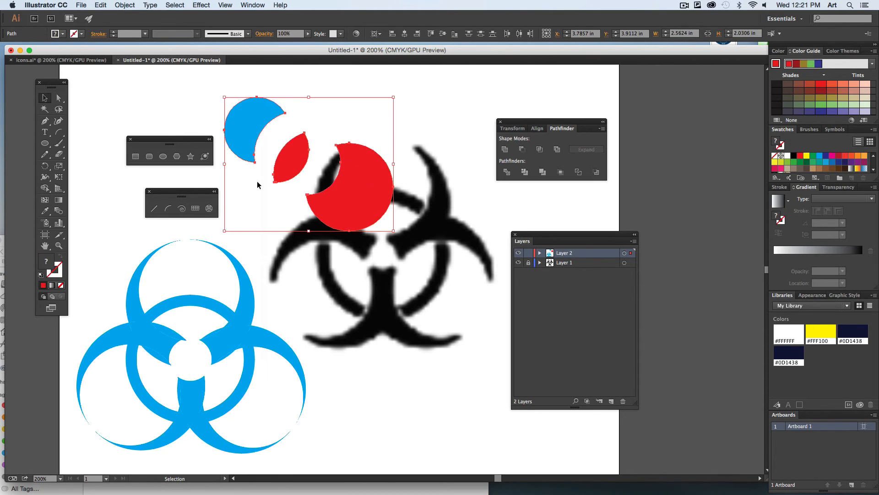
pyautogui.press('Delete')
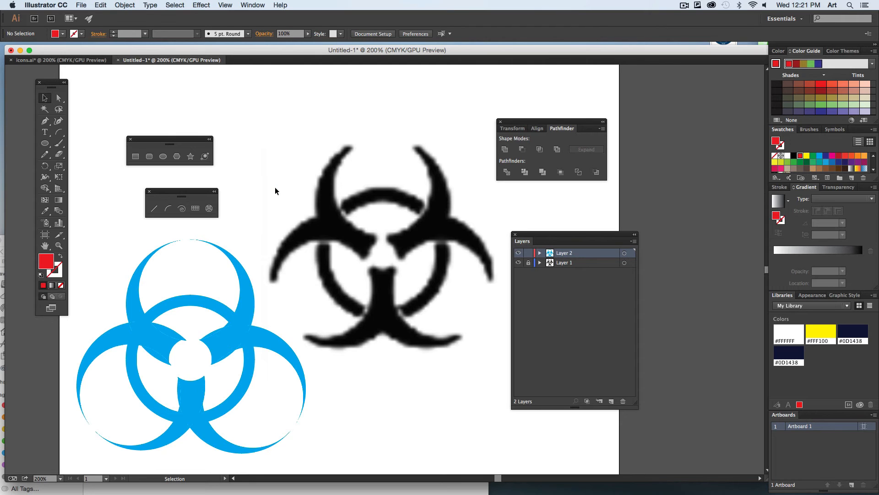
# Step: Start placing an image and preview each file in the Symbols folder, from biohazard.tif through slippery steps.tif
pyautogui.click(82, 5)
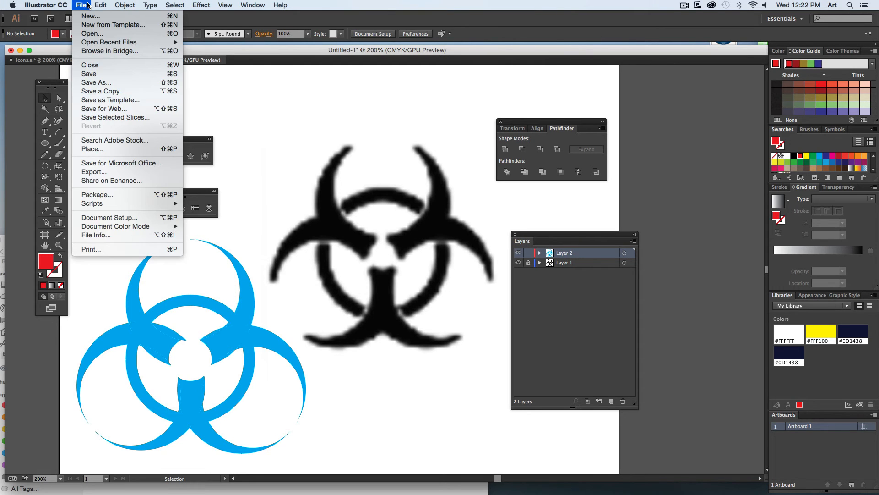
pyautogui.click(246, 109)
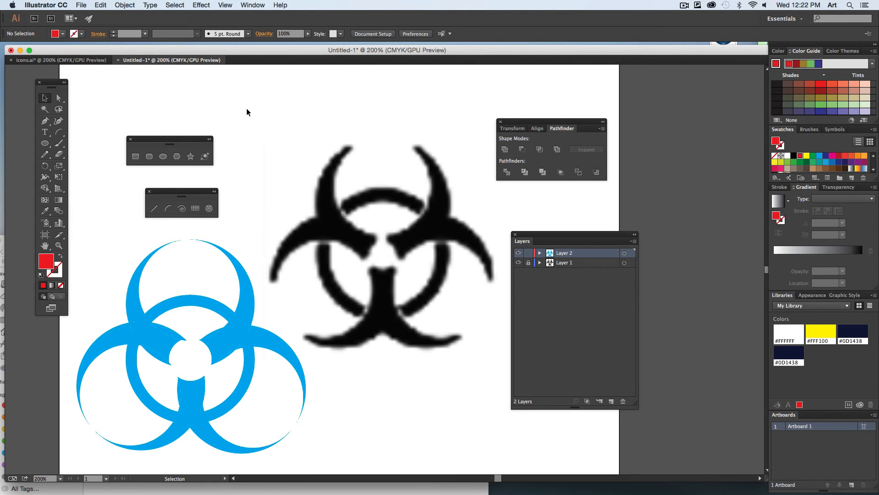
pyautogui.click(90, 5)
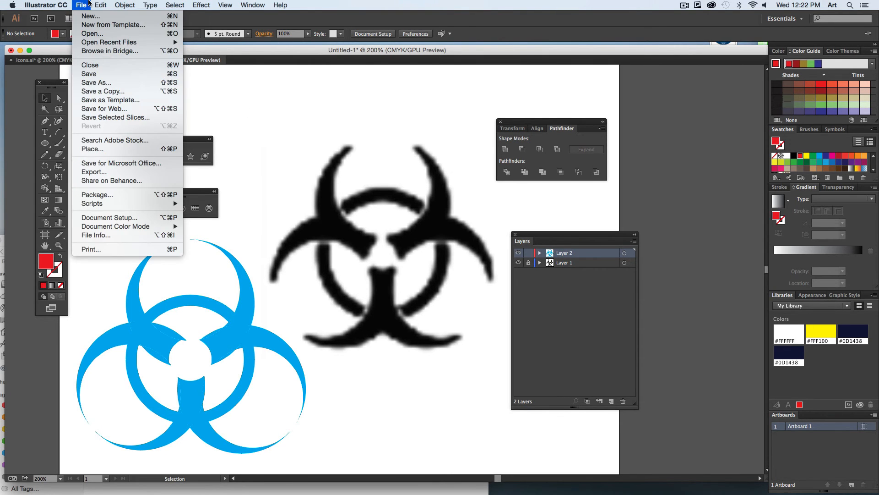
pyautogui.click(94, 148)
pyautogui.click(429, 87)
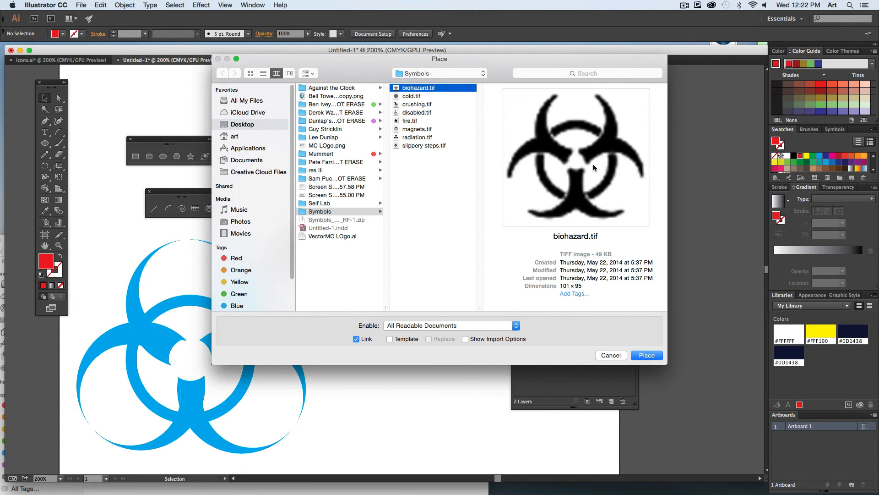
pyautogui.press('Down')
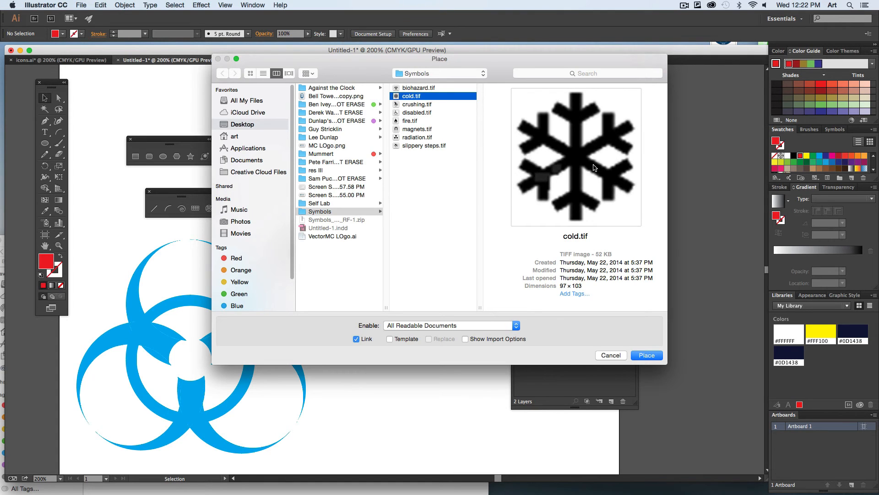
pyautogui.press('Down')
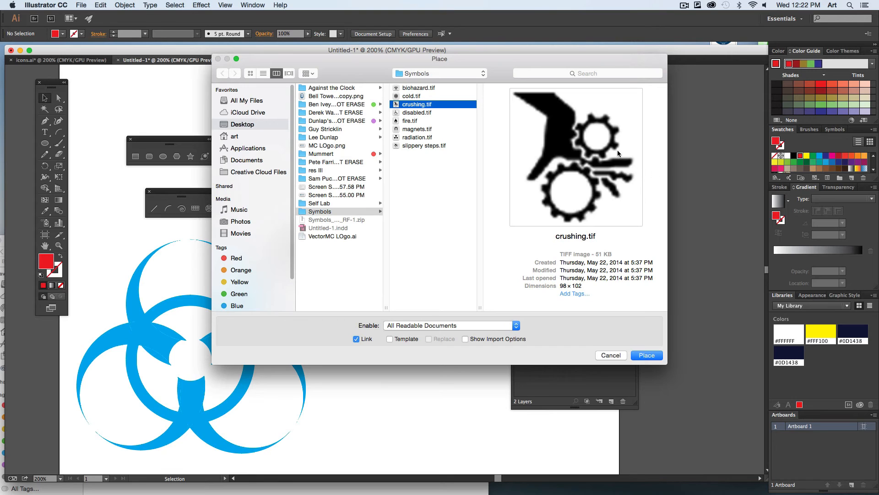
pyautogui.press('Down')
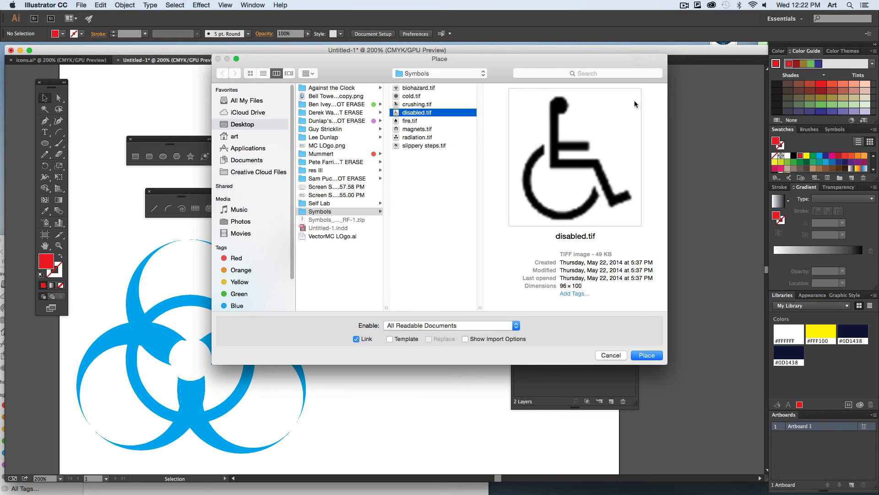
pyautogui.press('Down')
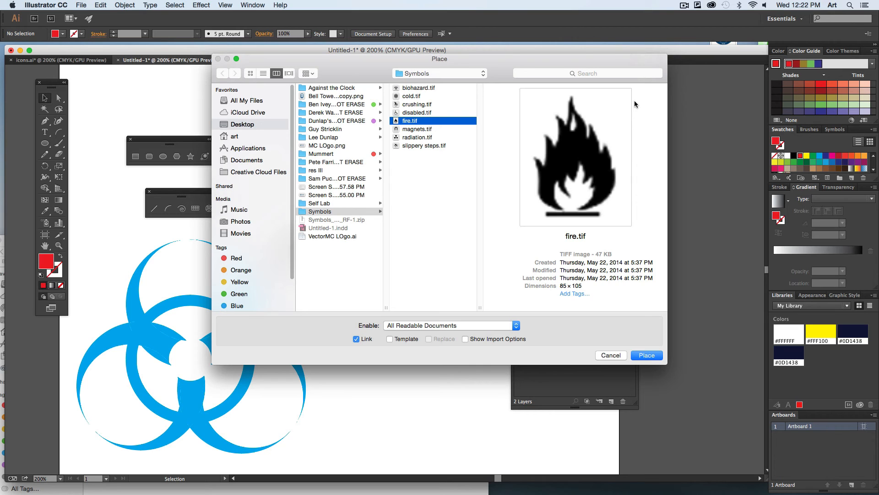
pyautogui.press('Down')
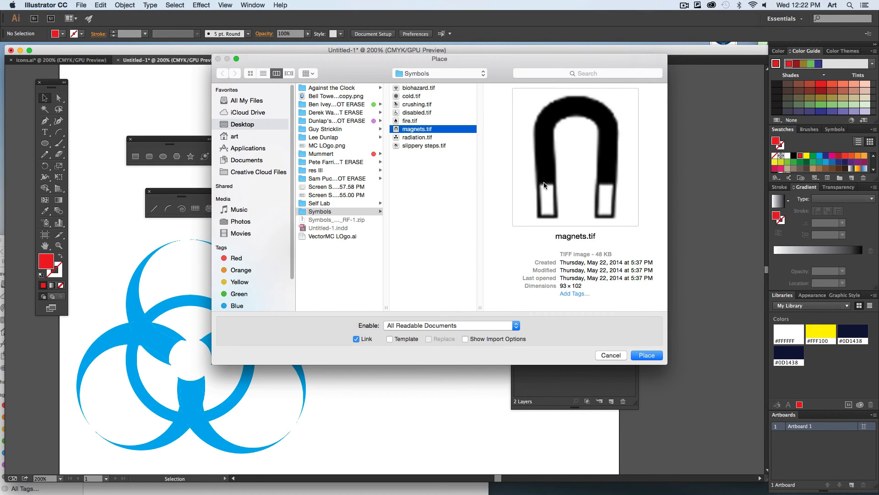
pyautogui.press('Down')
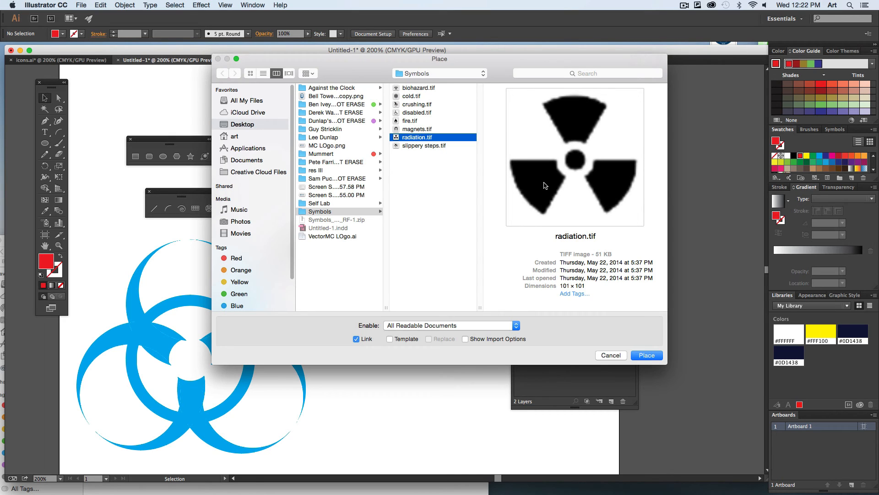
pyautogui.press('Down')
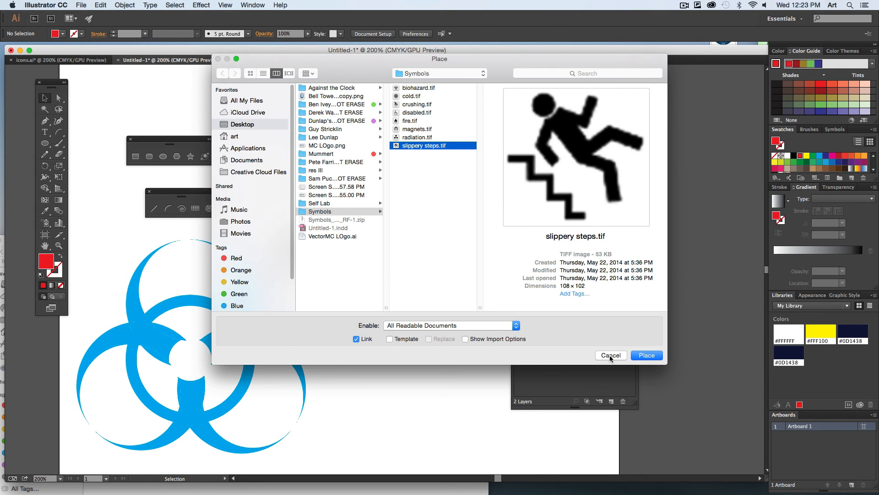
# Step: Go back through the symbol previews as far as cold.tif, and cancel placing an image
pyautogui.press('Up')
pyautogui.press('Up')
pyautogui.press('Up')
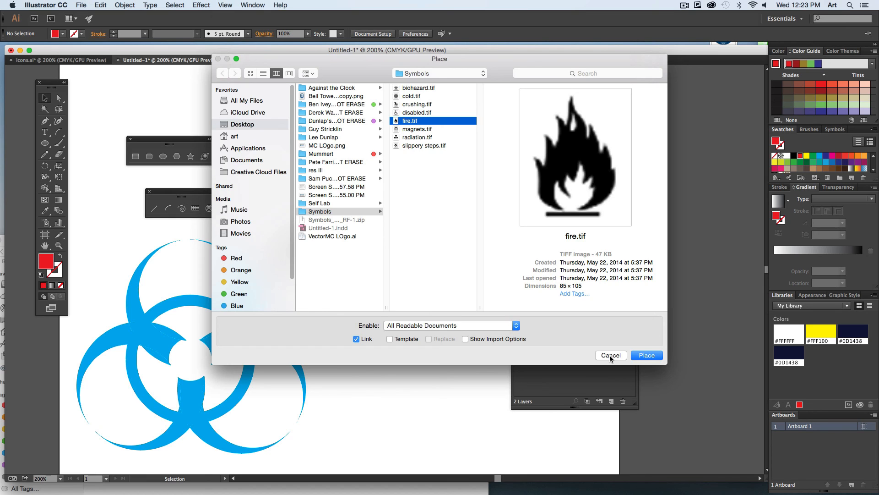
pyautogui.press('Up')
pyautogui.press('Up')
pyautogui.press('Up')
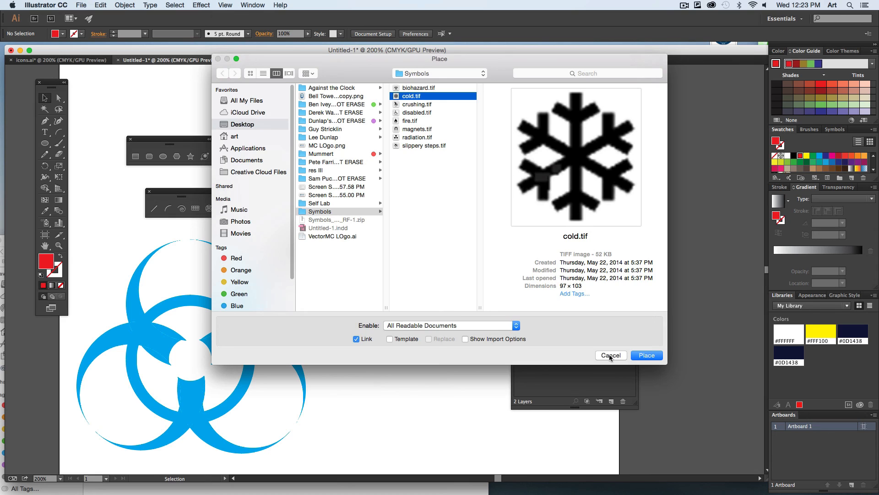
pyautogui.click(610, 355)
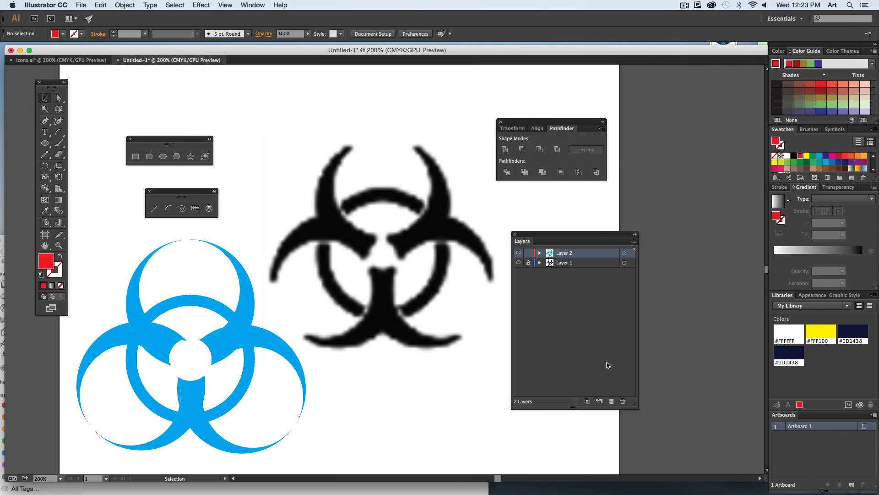